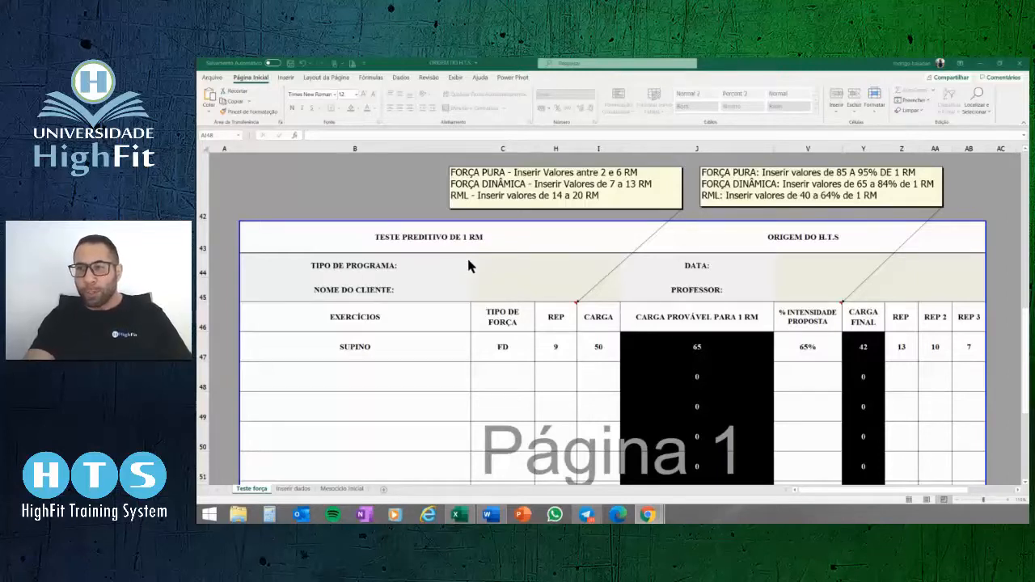
Fill in the program type as GERAL and the client name as SEU CLIENTE in the 1 RM test header.
{"action": "left_click", "coordinate": [536, 262]}
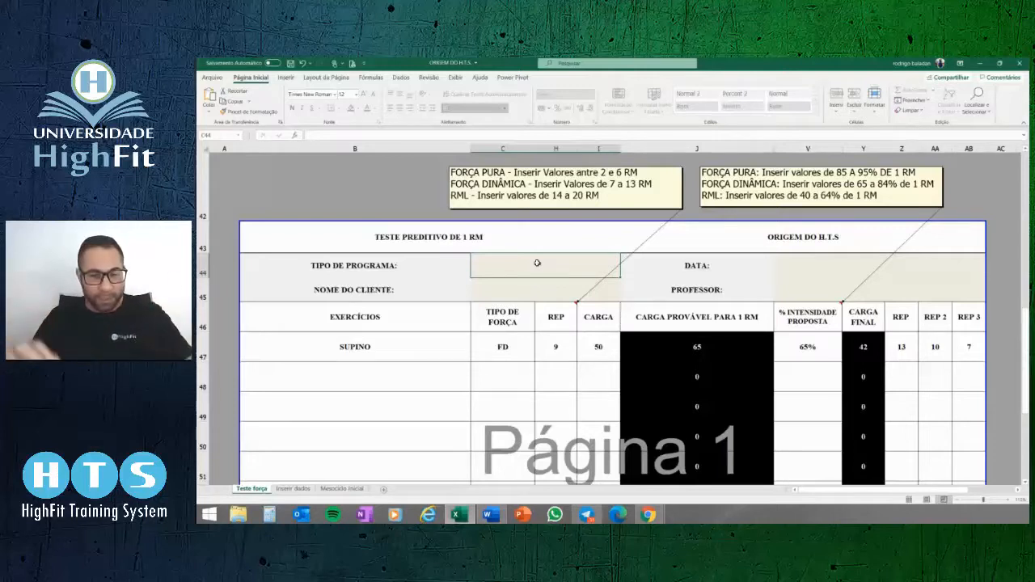
{"action": "type", "text": "ger"}
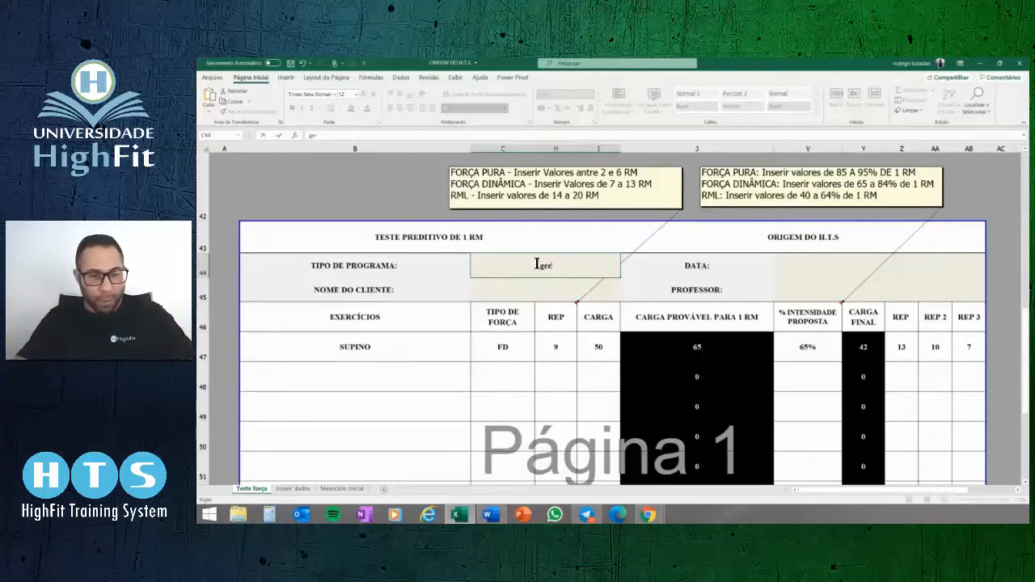
{"action": "key", "text": "BackSpace"}
{"action": "key", "text": "BackSpace"}
{"action": "key", "text": "BackSpace"}
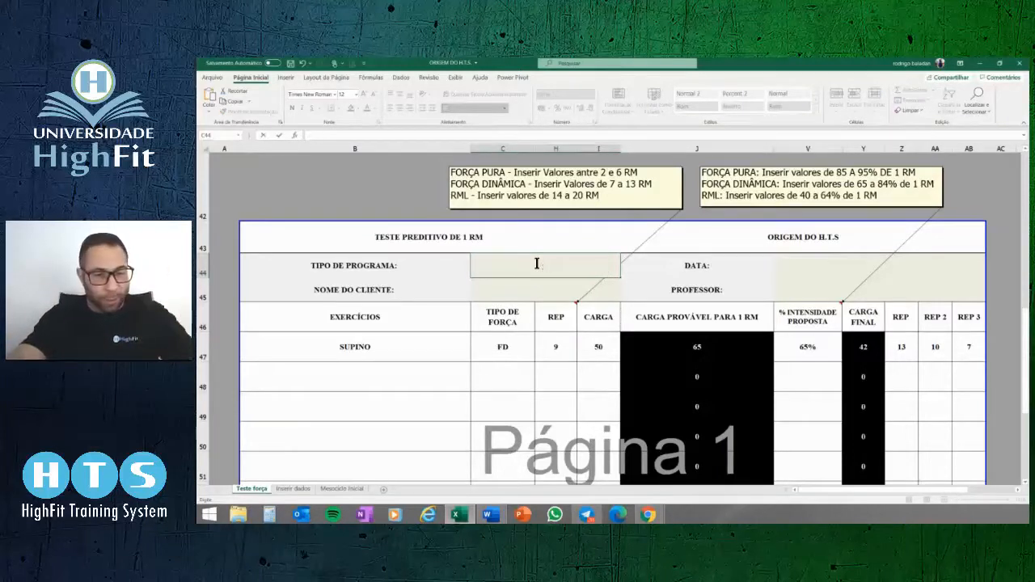
{"action": "type", "text": "GERAL"}
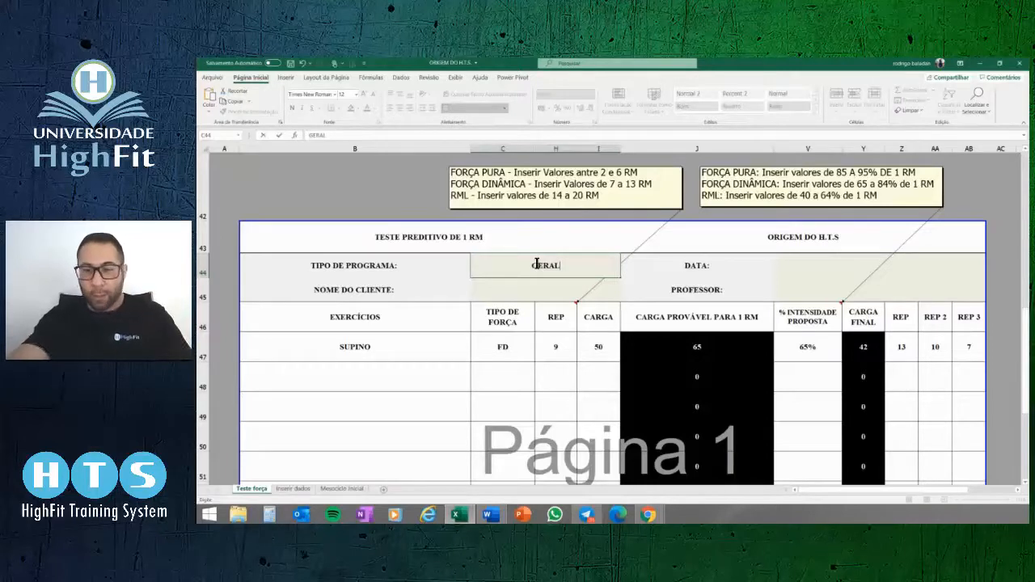
{"action": "key", "text": "Return"}
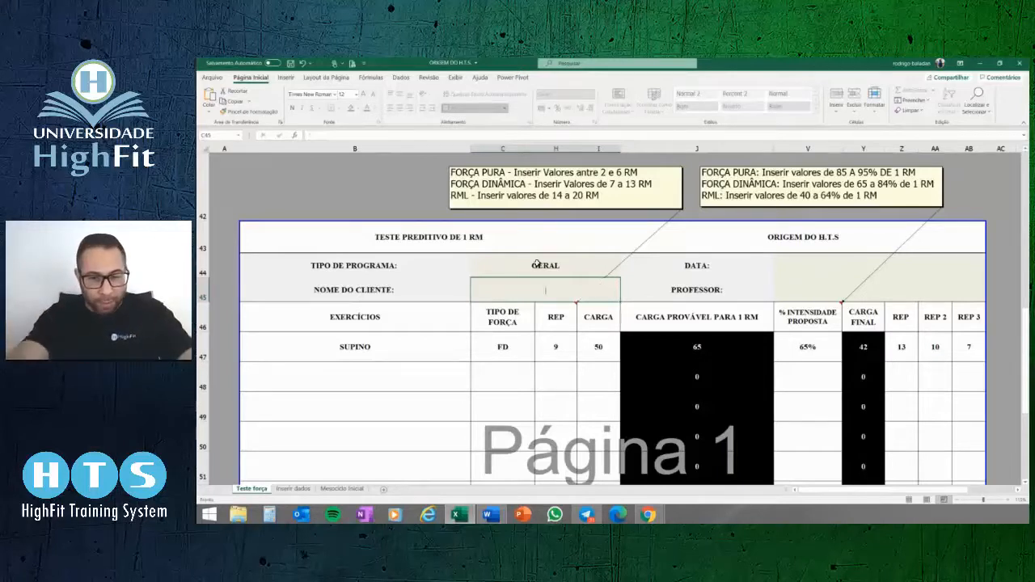
{"action": "type", "text": "SEU CLIENTE"}
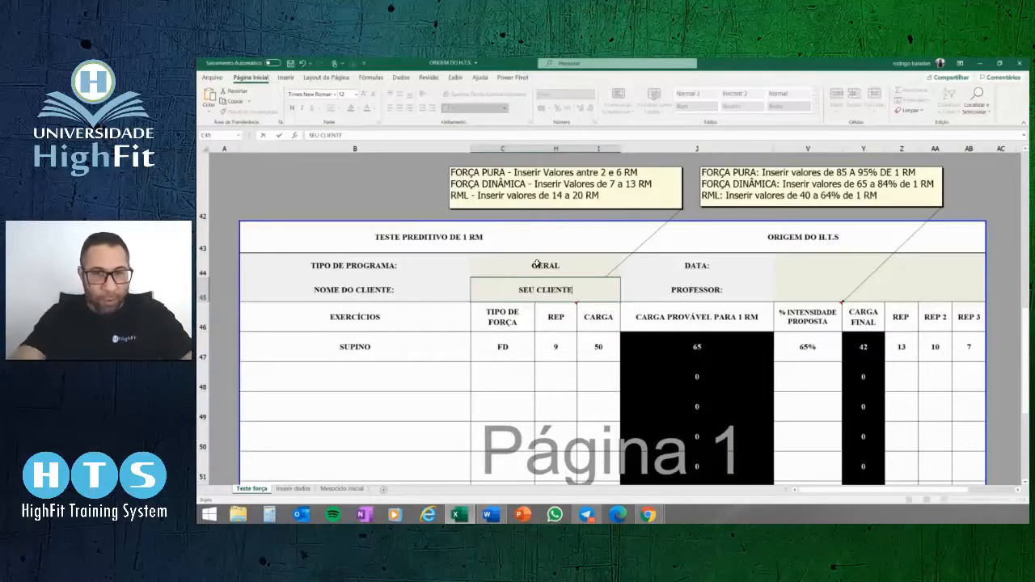
{"action": "key", "text": "Return"}
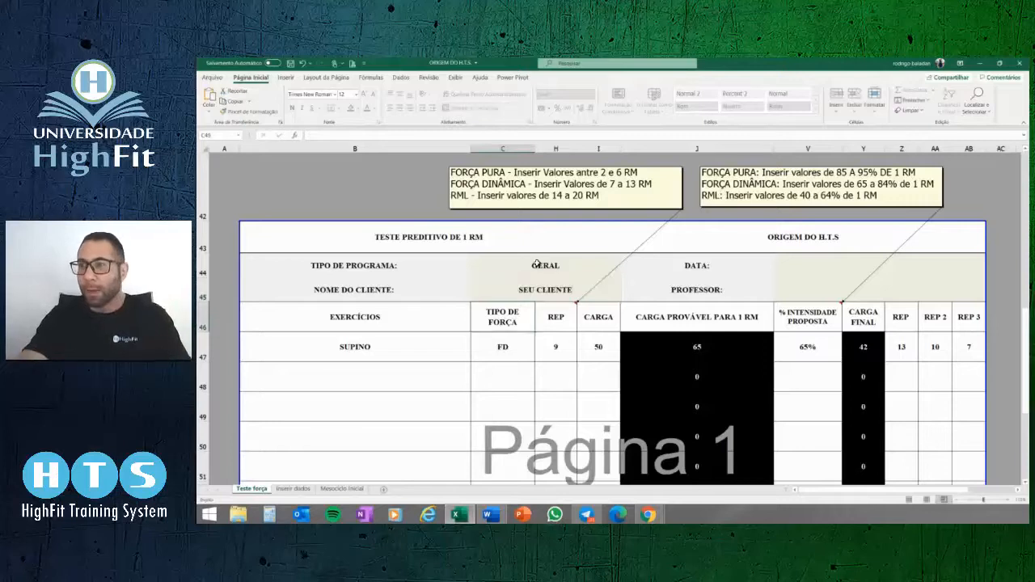
Enter 10/01/2021 as the test date and fill in the professor's name in the header.
{"action": "left_click", "coordinate": [861, 263]}
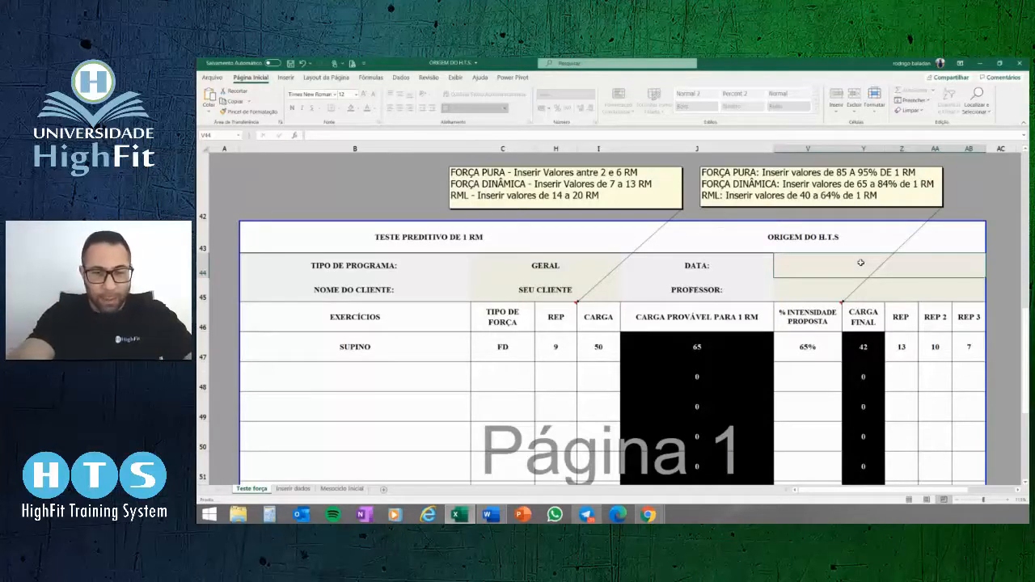
{"action": "type", "text": "10/"}
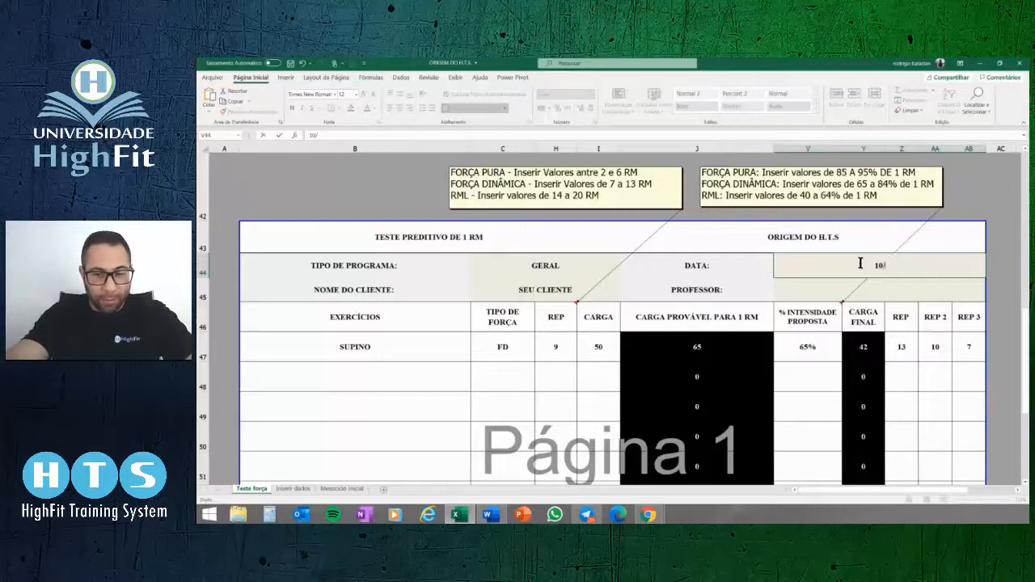
{"action": "type", "text": "01/"}
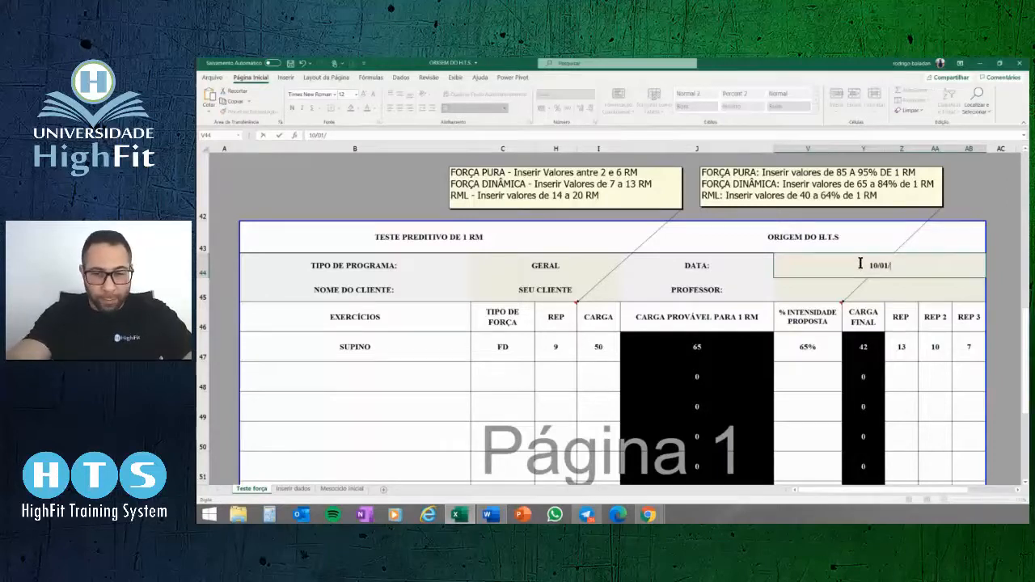
{"action": "type", "text": "2020"}
{"action": "key", "text": "BackSpace"}
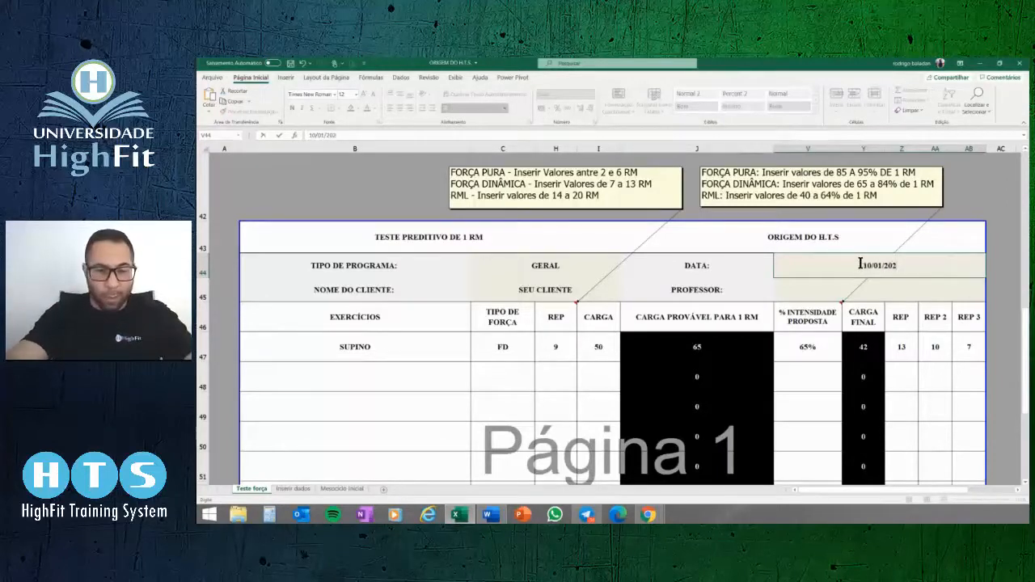
{"action": "type", "text": "1"}
{"action": "key", "text": "Return"}
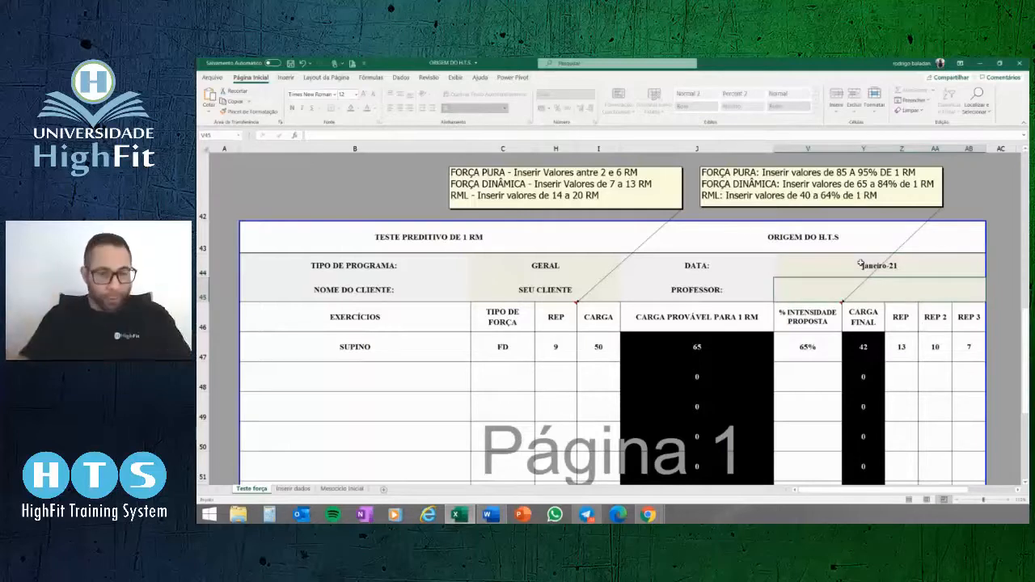
{"action": "type", "text": "BALAD"}
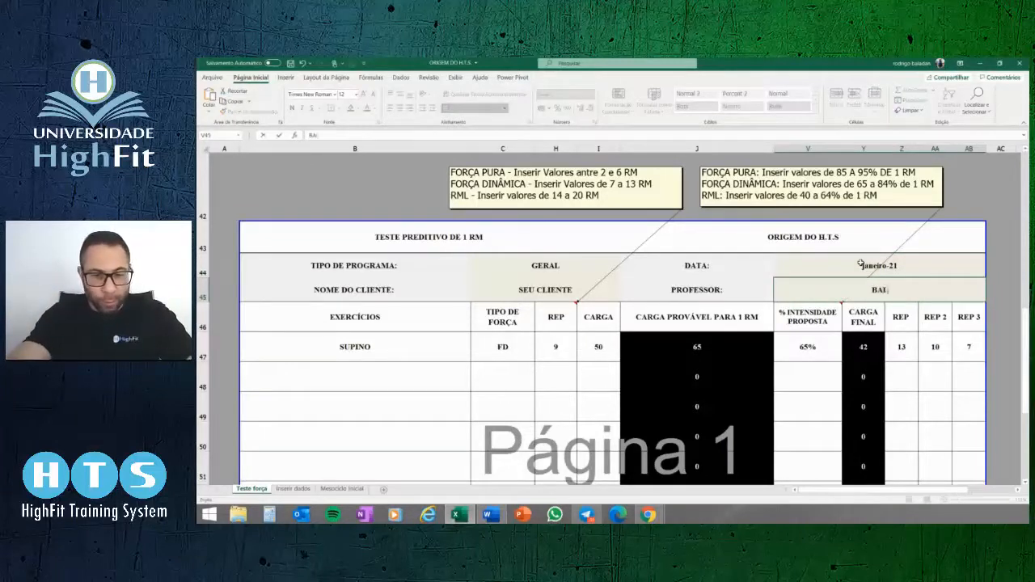
{"action": "type", "text": "ÁN"}
{"action": "key", "text": "Return"}
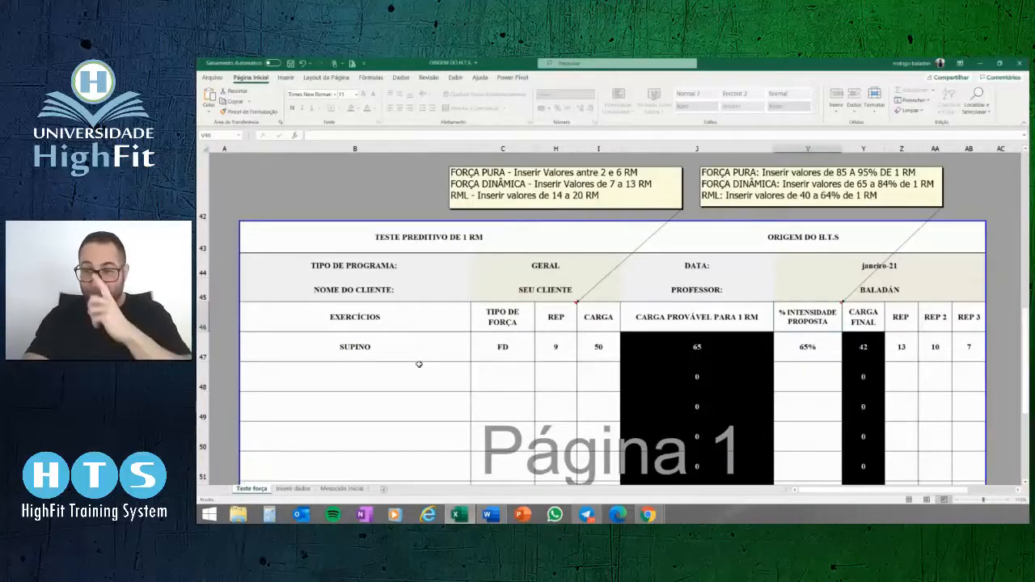
On the Inserir dados sheet, check SUPINO's Articulação options, keeping MULTI Articular, and check its Membro choices.
{"action": "left_click", "coordinate": [294, 490]}
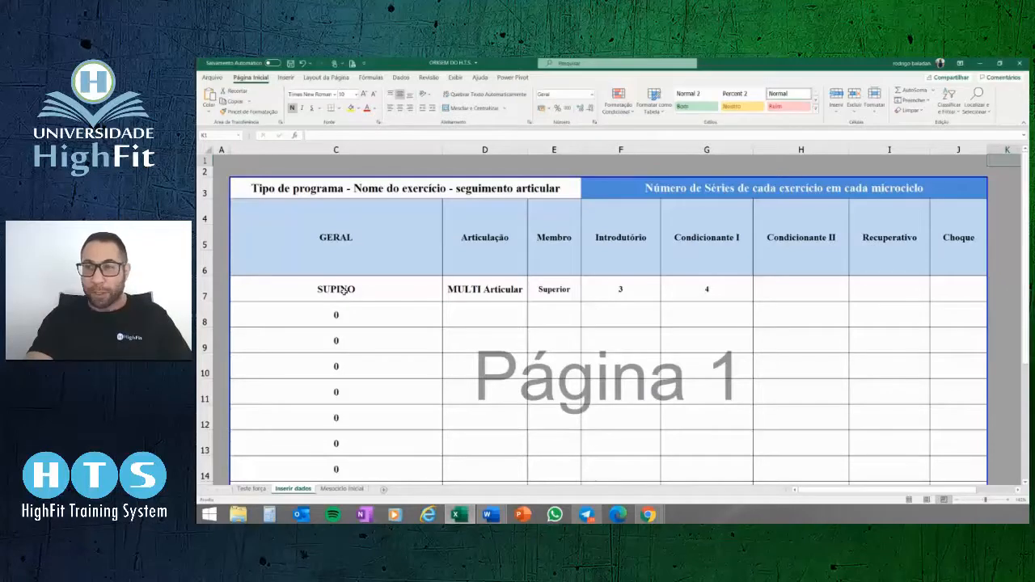
{"action": "left_click", "coordinate": [486, 290]}
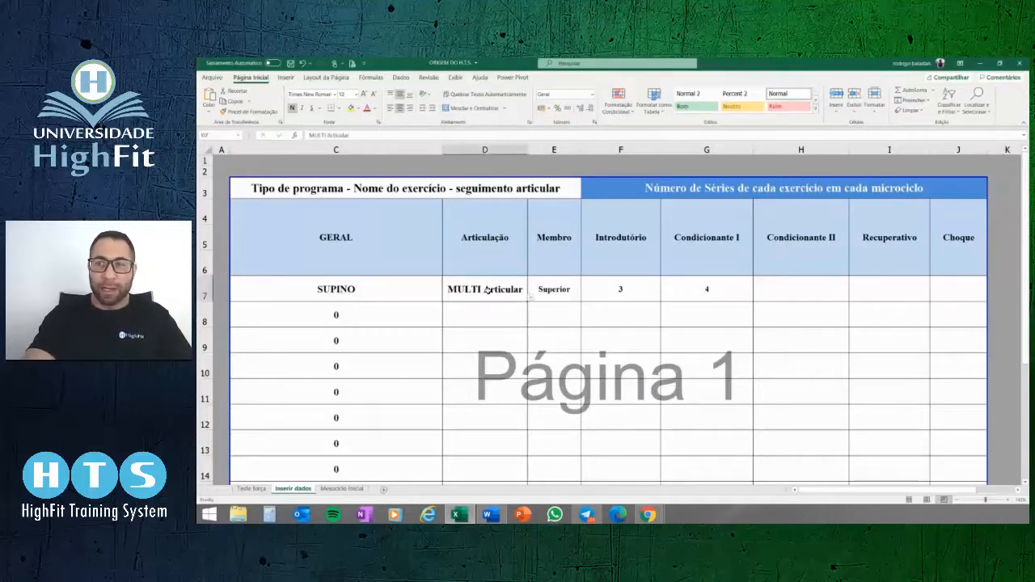
{"action": "left_click", "coordinate": [530, 298]}
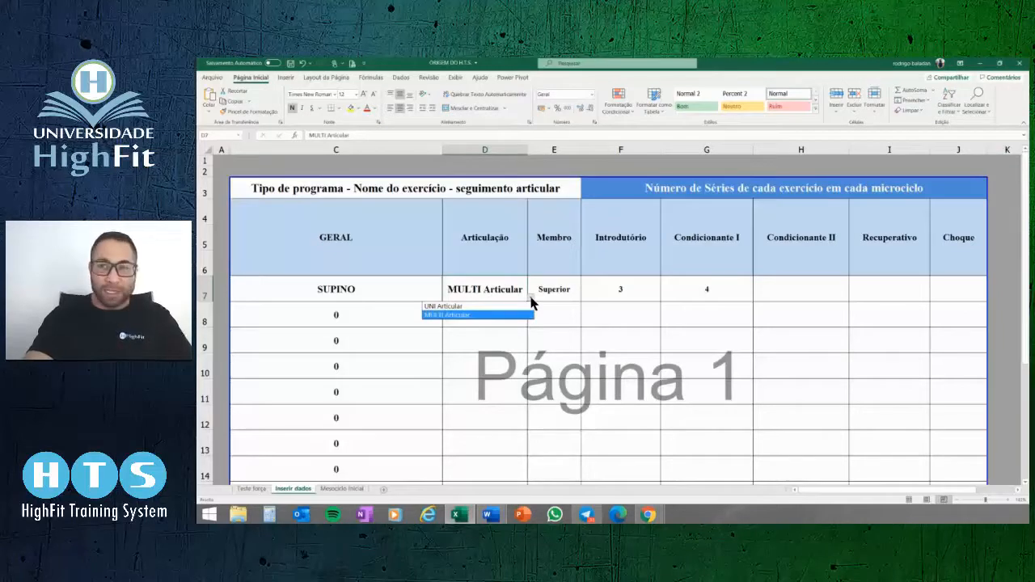
{"action": "left_click", "coordinate": [459, 313]}
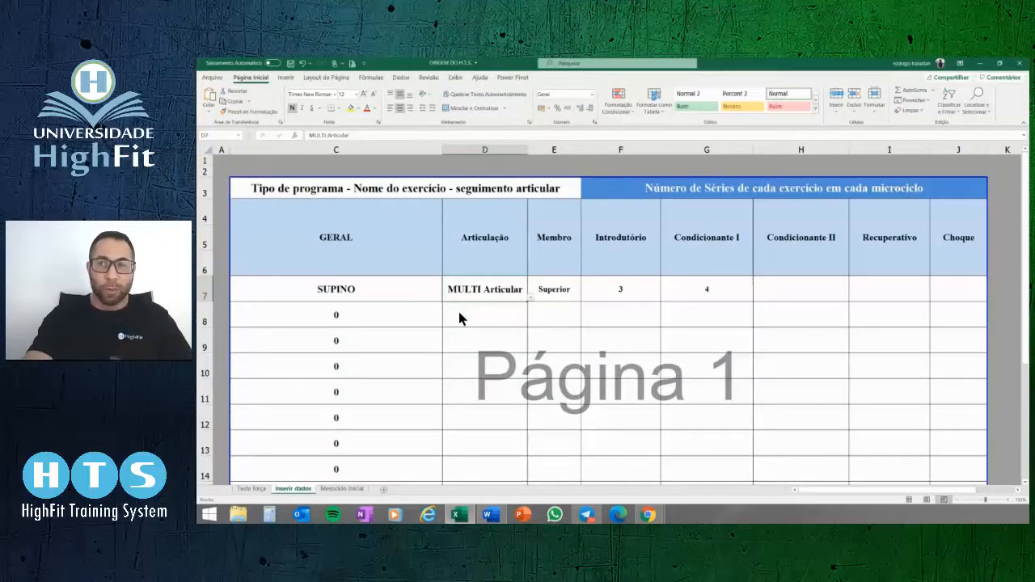
{"action": "left_click", "coordinate": [553, 289]}
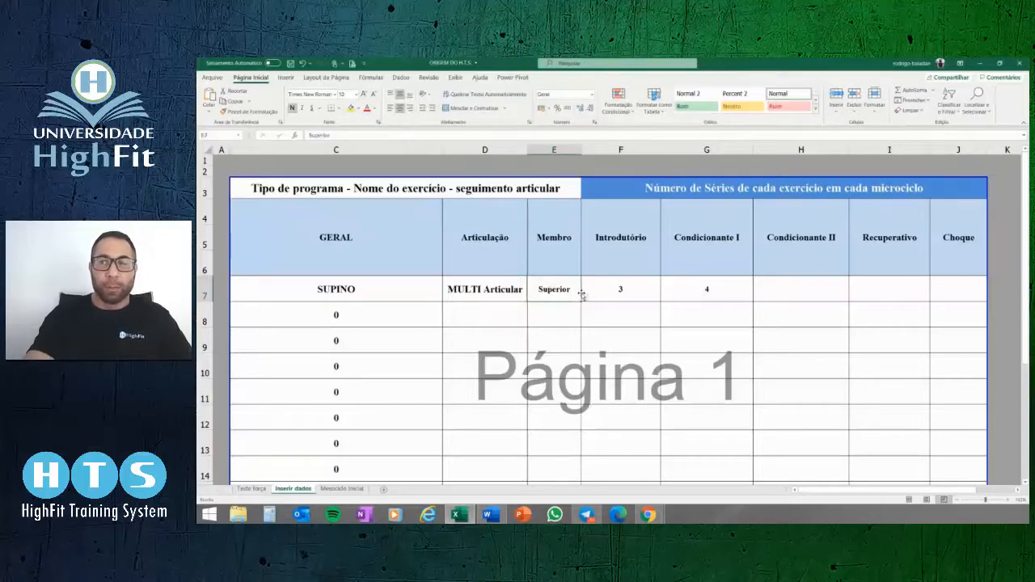
{"action": "left_click", "coordinate": [584, 297]}
{"action": "left_click", "coordinate": [584, 303]}
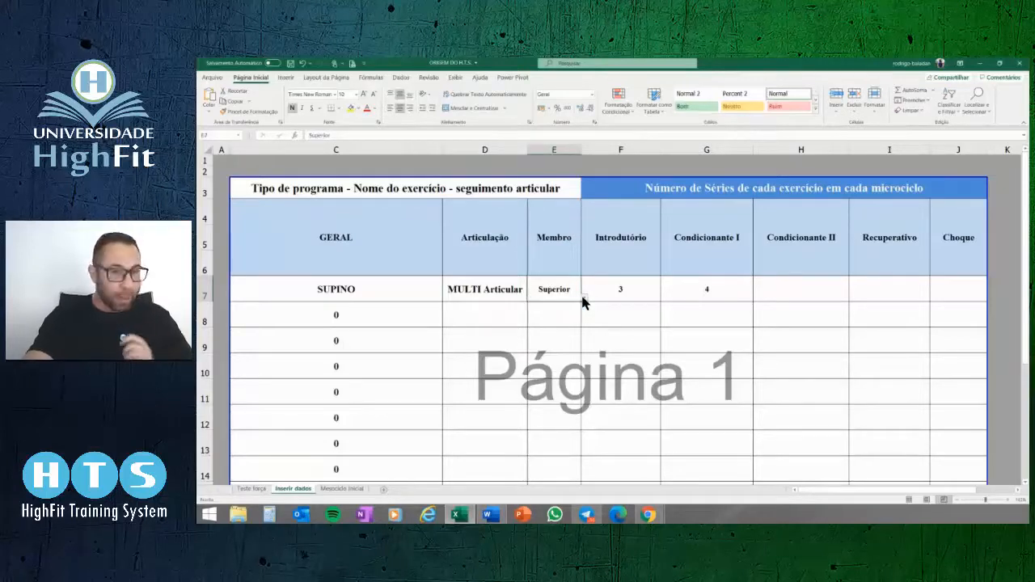
Examine the series-count choices for SUPINO in the Introdutório microcycle and check its Condicionante I cell.
{"action": "left_click", "coordinate": [623, 287]}
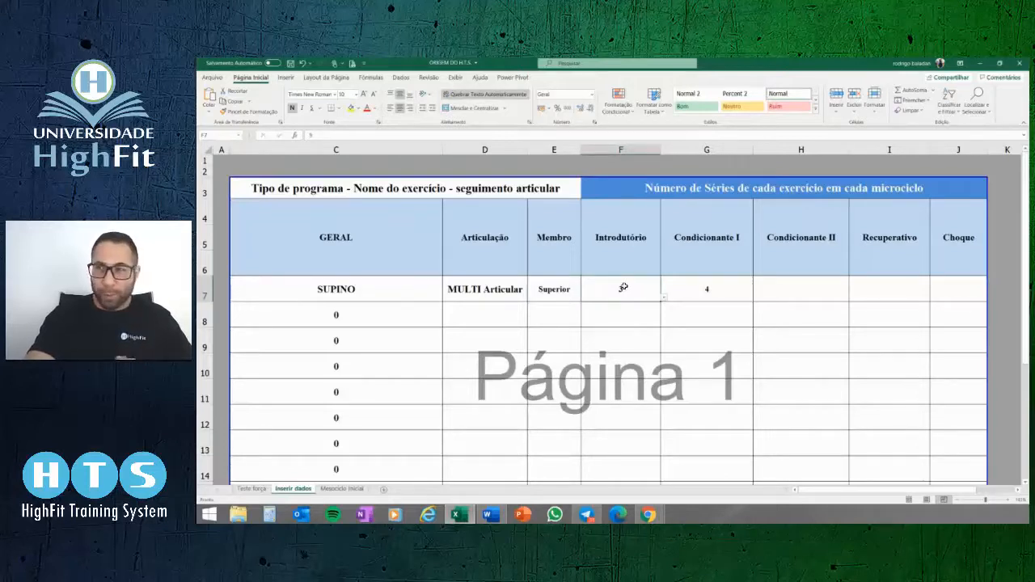
{"action": "left_click", "coordinate": [663, 296]}
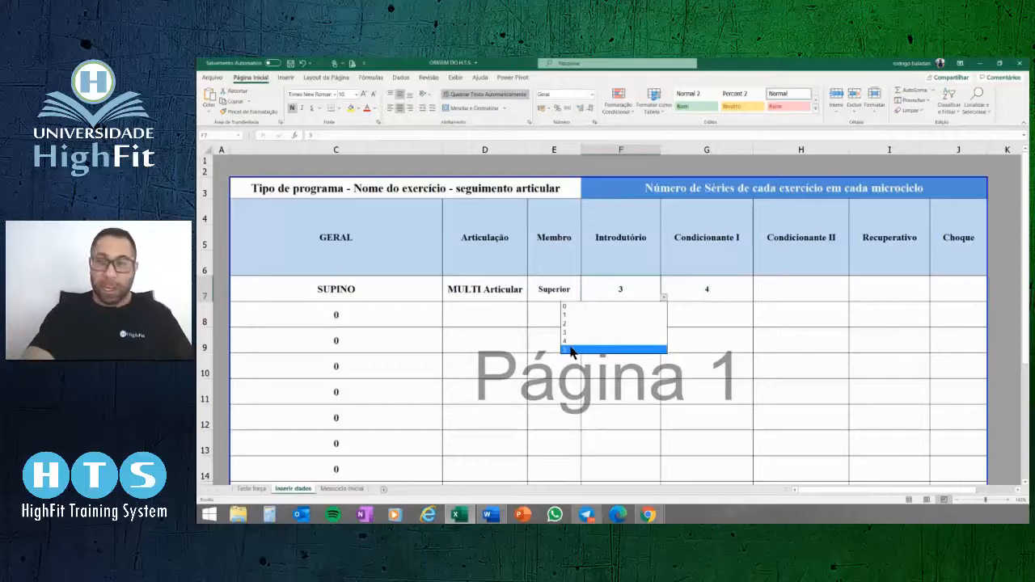
{"action": "left_click", "coordinate": [719, 294]}
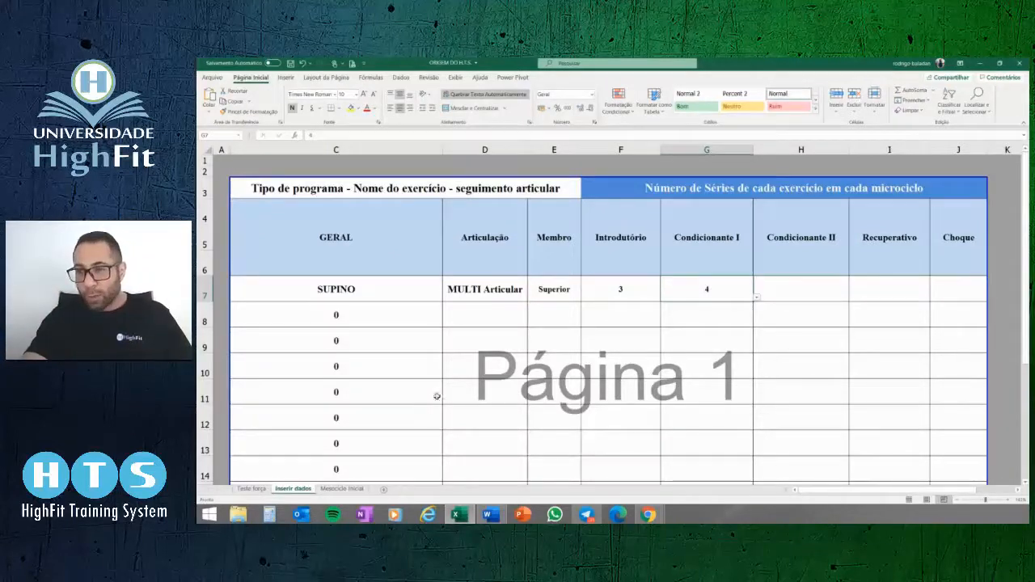
Review SUPINO's loads and repetitions on the Mesociclo Inicial sheet from AULA 1 through AULA 8.
{"action": "left_click", "coordinate": [342, 490]}
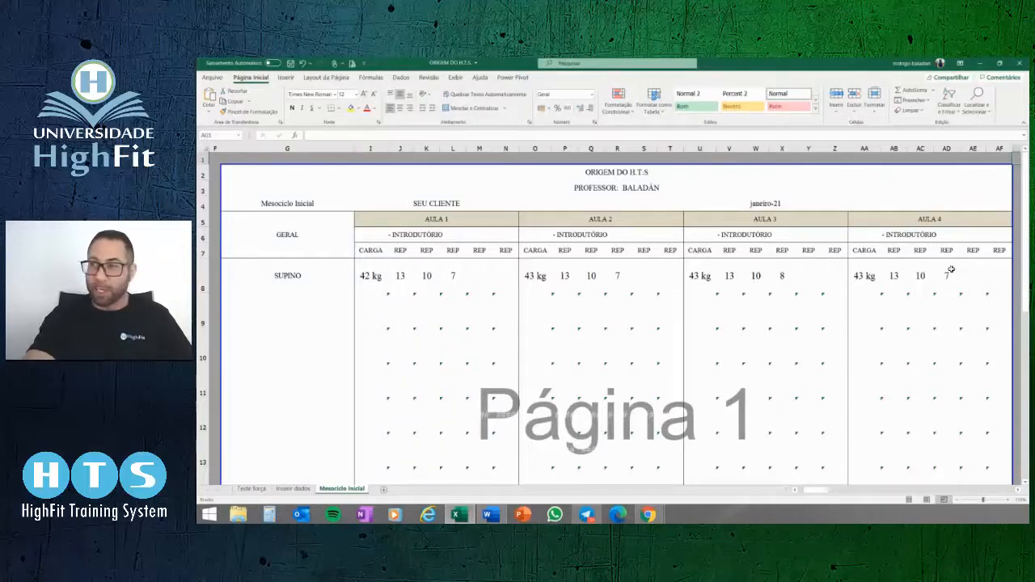
{"action": "scroll", "coordinate": [365, 337], "scroll_direction": "down", "scroll_amount": 1}
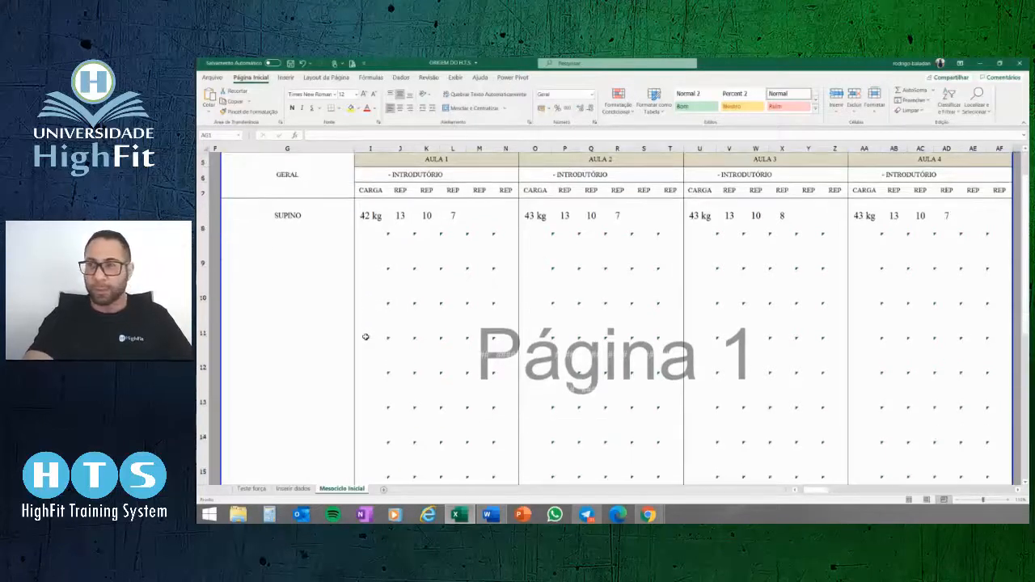
{"action": "scroll", "coordinate": [366, 337], "scroll_direction": "down", "scroll_amount": 4}
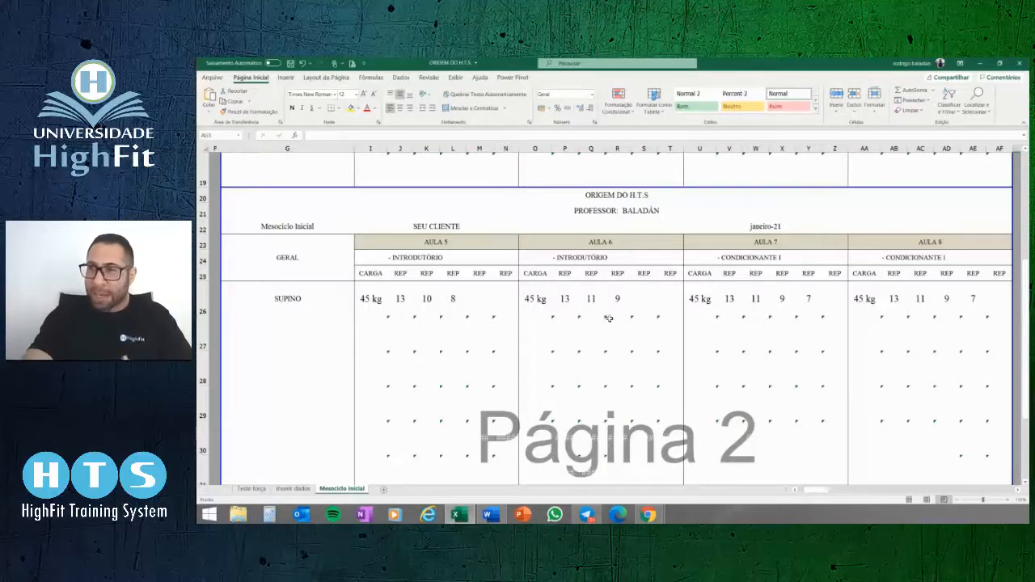
Switch to the HighFit web app in Chrome and start registering a new training for the second student listed.
{"action": "mouse_move", "coordinate": [647, 515]}
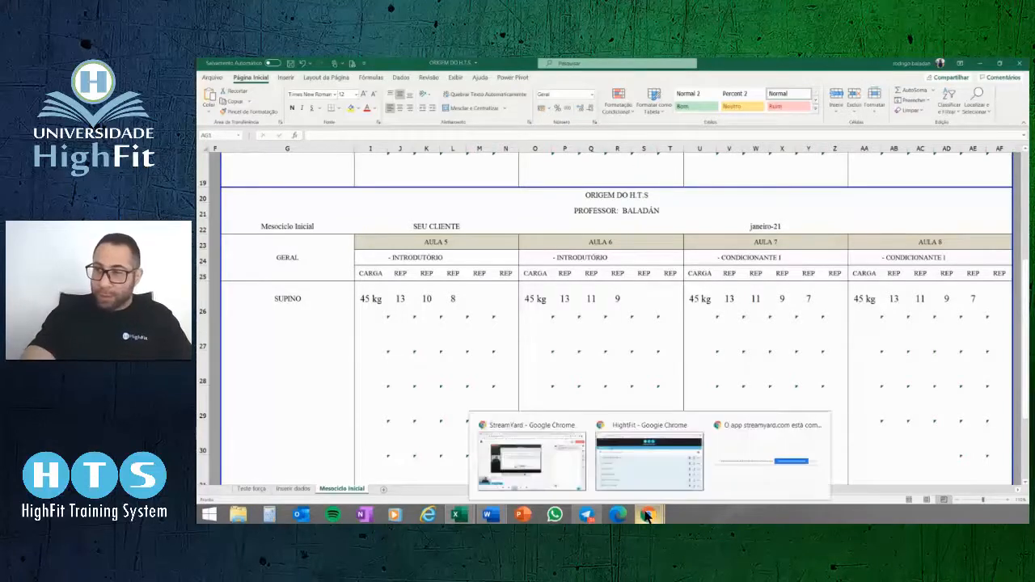
{"action": "left_click", "coordinate": [650, 469]}
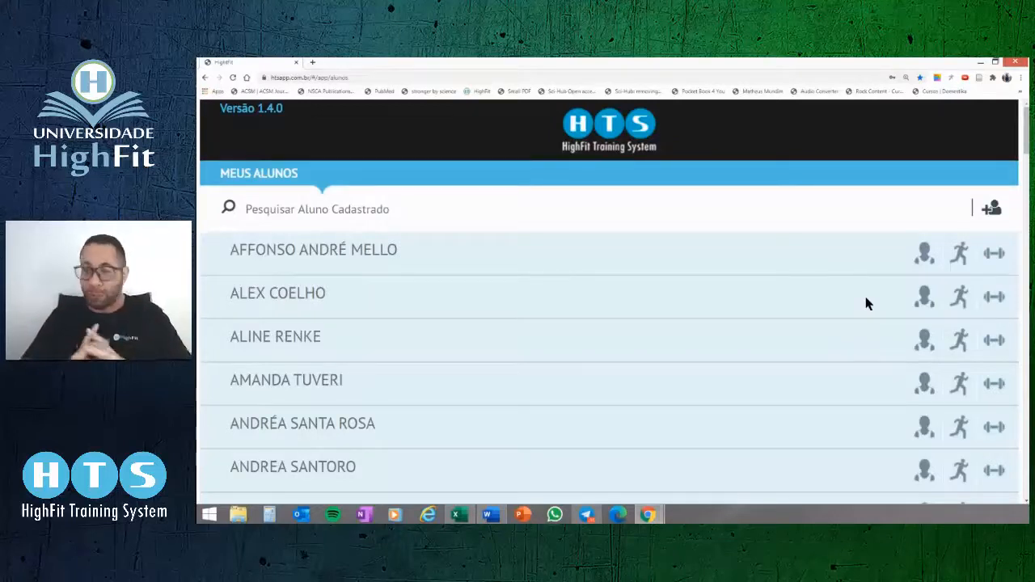
{"action": "left_click", "coordinate": [994, 299]}
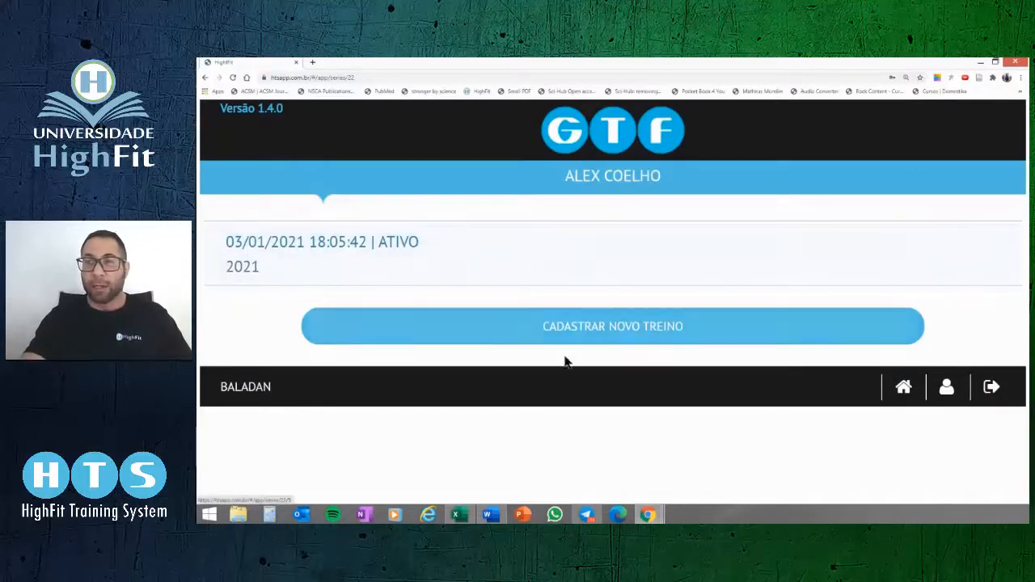
{"action": "left_click", "coordinate": [609, 335]}
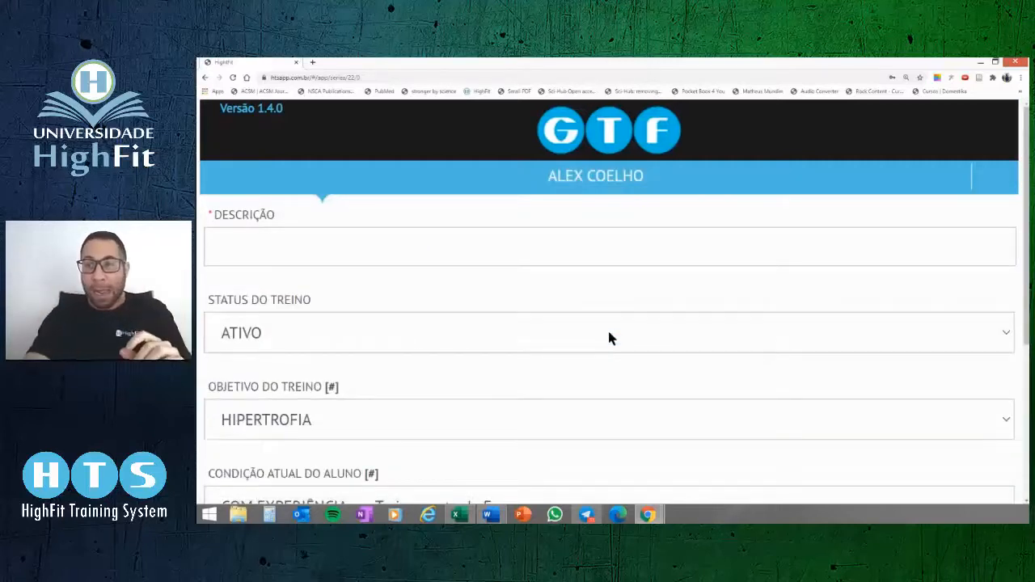
Enter GERAL as the training description and keep the training status as ATIVO.
{"action": "left_click", "coordinate": [305, 248]}
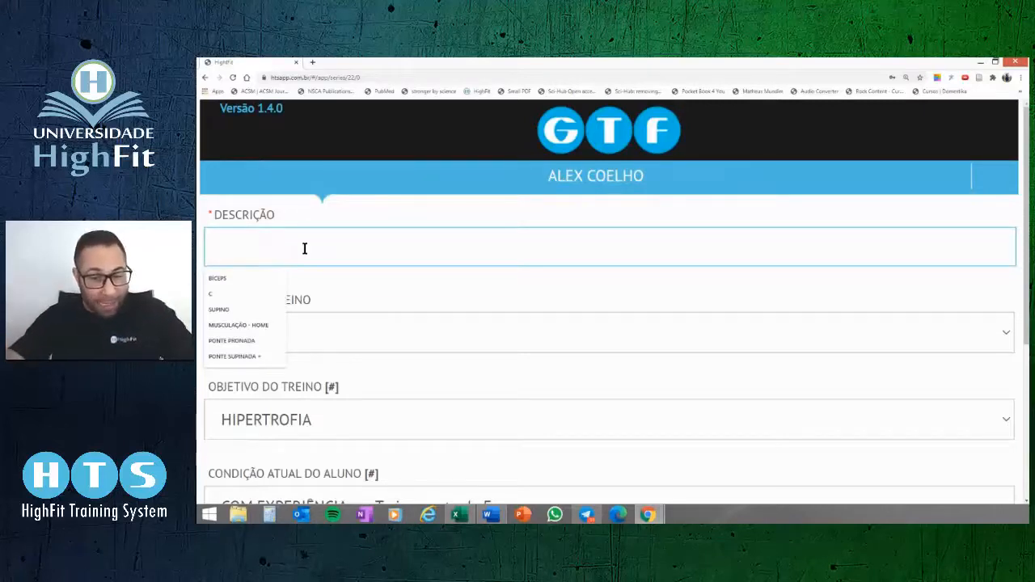
{"action": "type", "text": "GERA"}
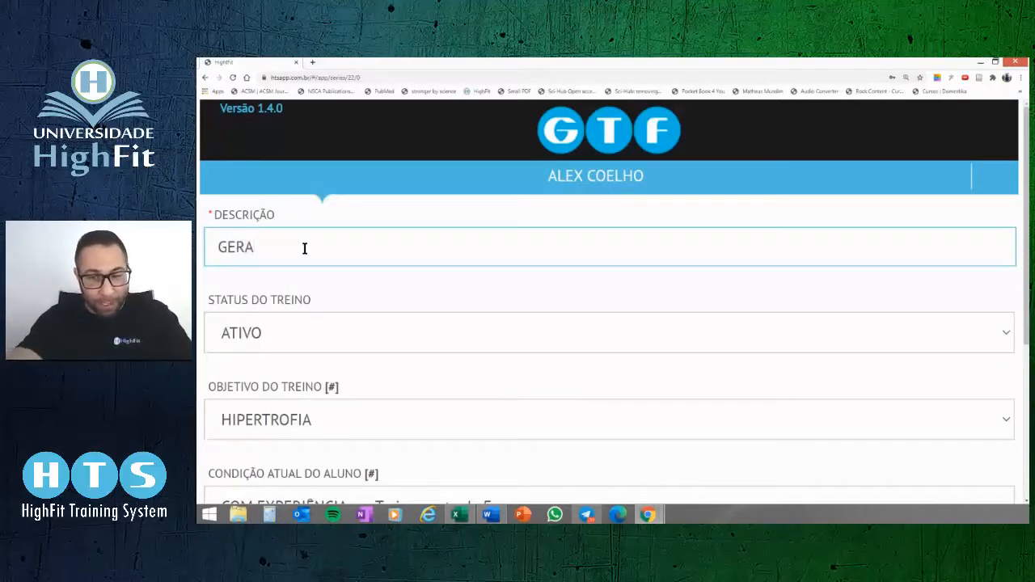
{"action": "type", "text": "L"}
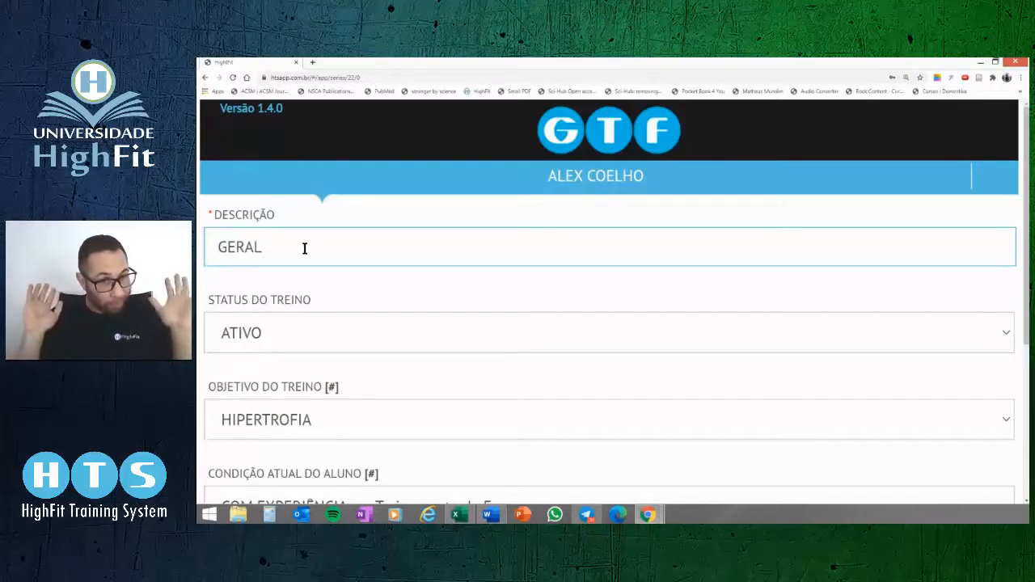
{"action": "left_click", "coordinate": [310, 333]}
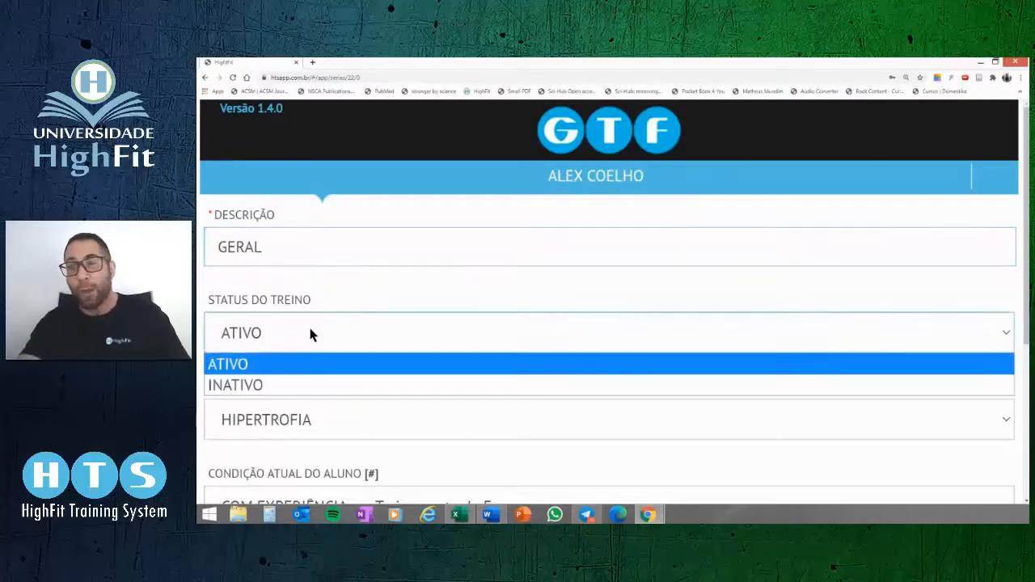
{"action": "left_click", "coordinate": [305, 339]}
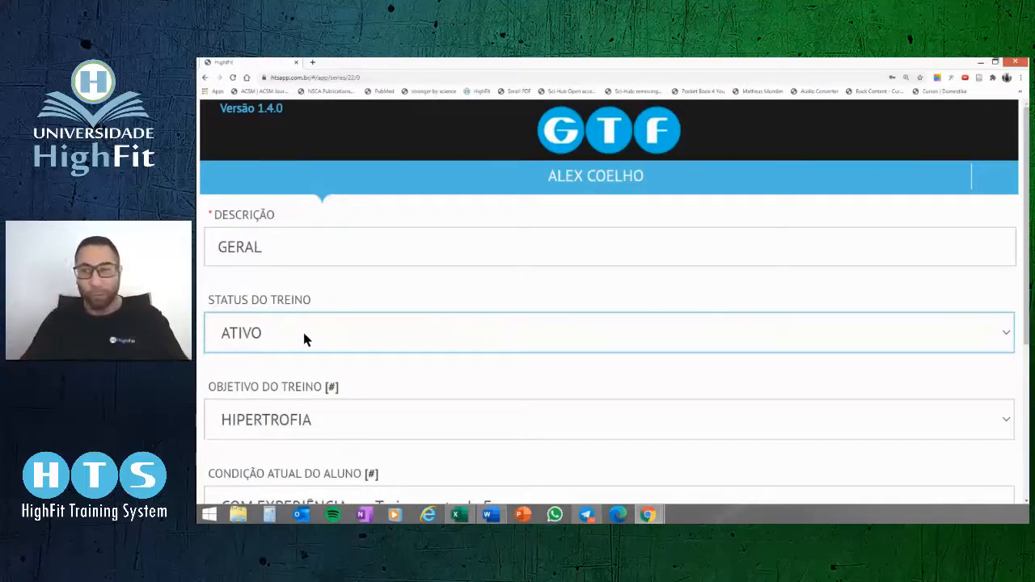
Check the training status and training objective options, keeping ATIVO and HIPERTROFIA selected.
{"action": "left_click", "coordinate": [304, 339]}
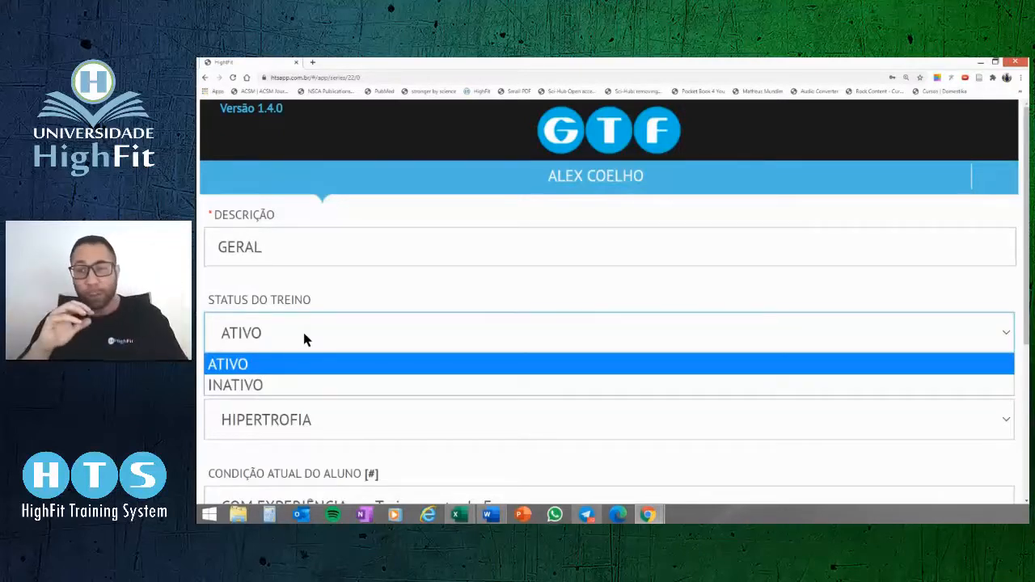
{"action": "left_click", "coordinate": [304, 339]}
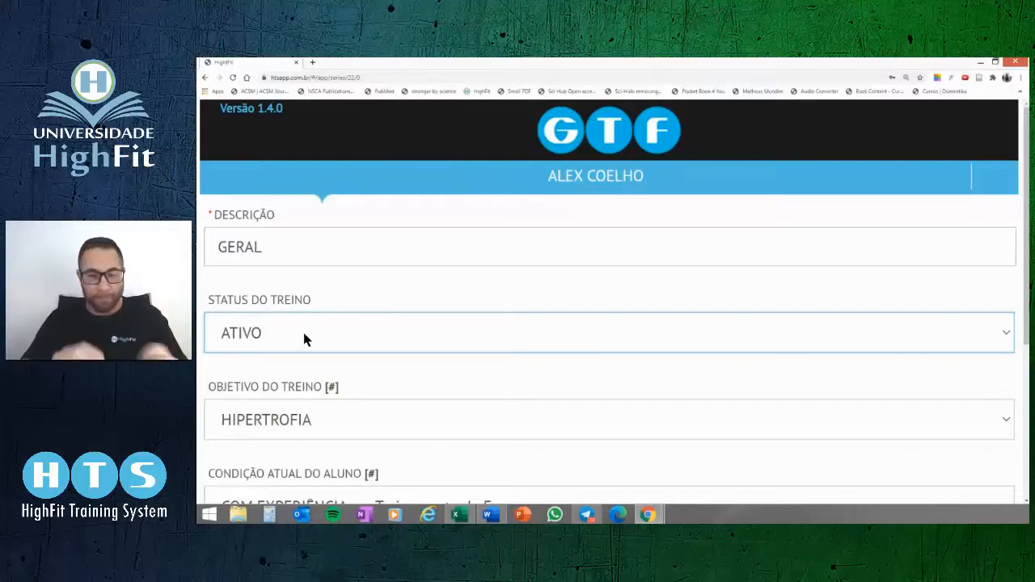
{"action": "left_click", "coordinate": [350, 420]}
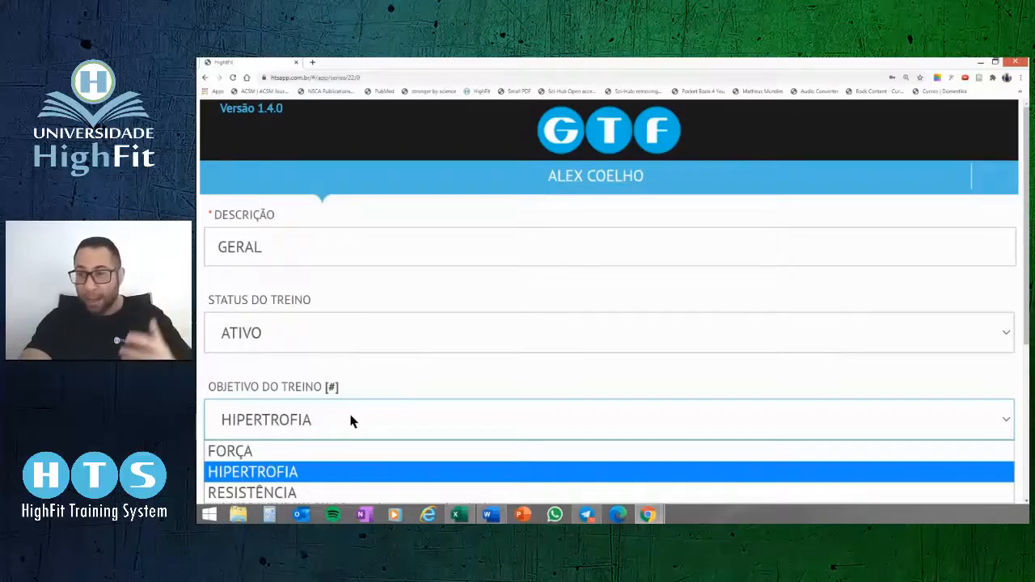
{"action": "scroll", "coordinate": [350, 418], "scroll_direction": "down", "scroll_amount": 2}
{"action": "left_click", "coordinate": [347, 332]}
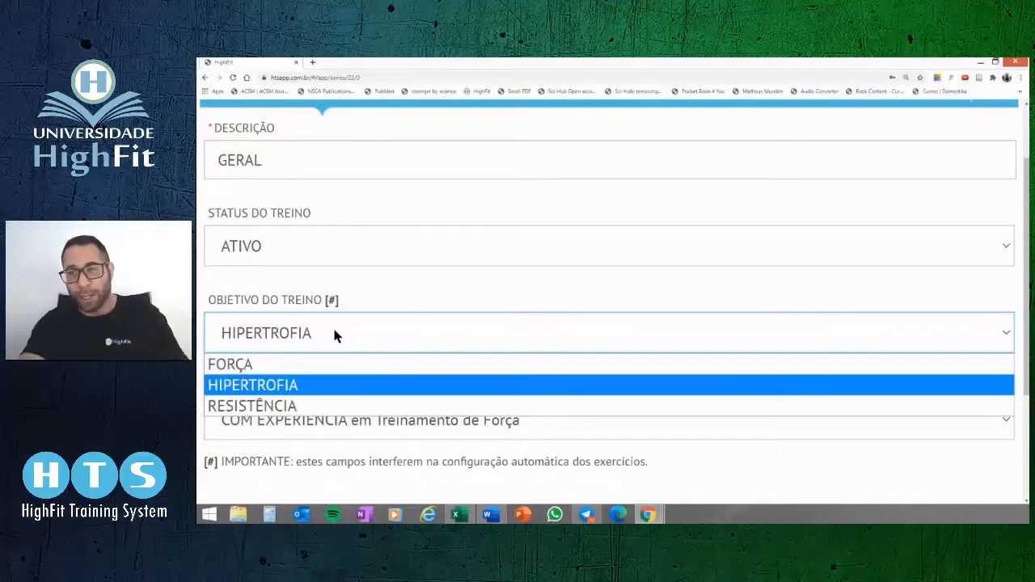
{"action": "left_click", "coordinate": [335, 333]}
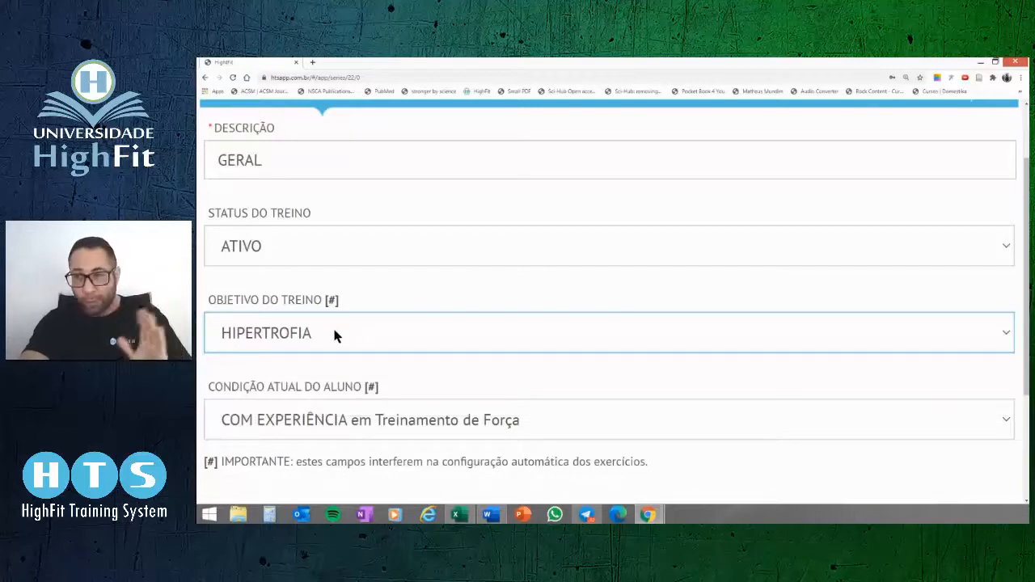
Keep COM EXPERIÊNCIA em Treinamento de Força as the student's current condition and save the training.
{"action": "scroll", "coordinate": [336, 335], "scroll_direction": "down", "scroll_amount": 2}
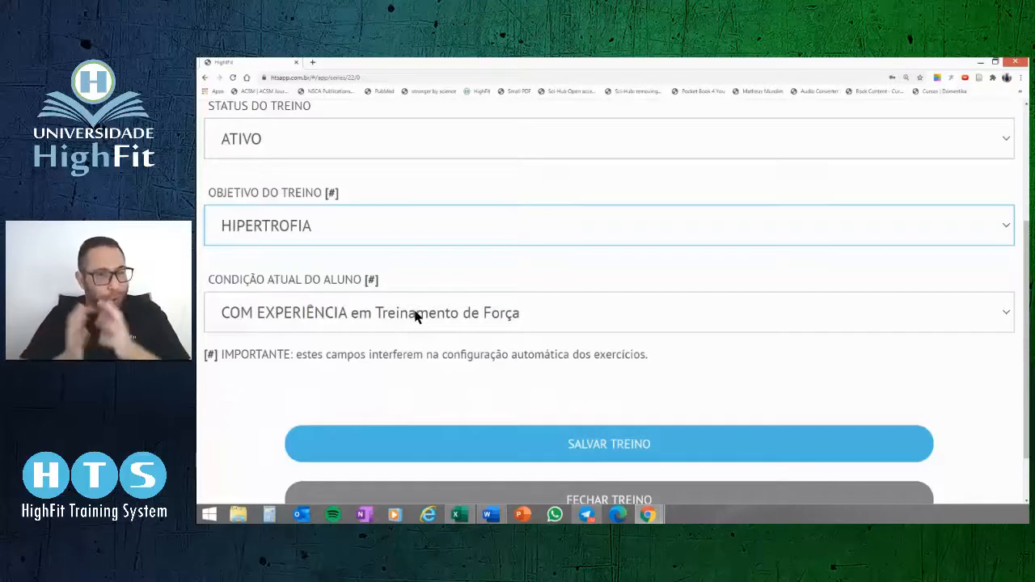
{"action": "left_click", "coordinate": [416, 316]}
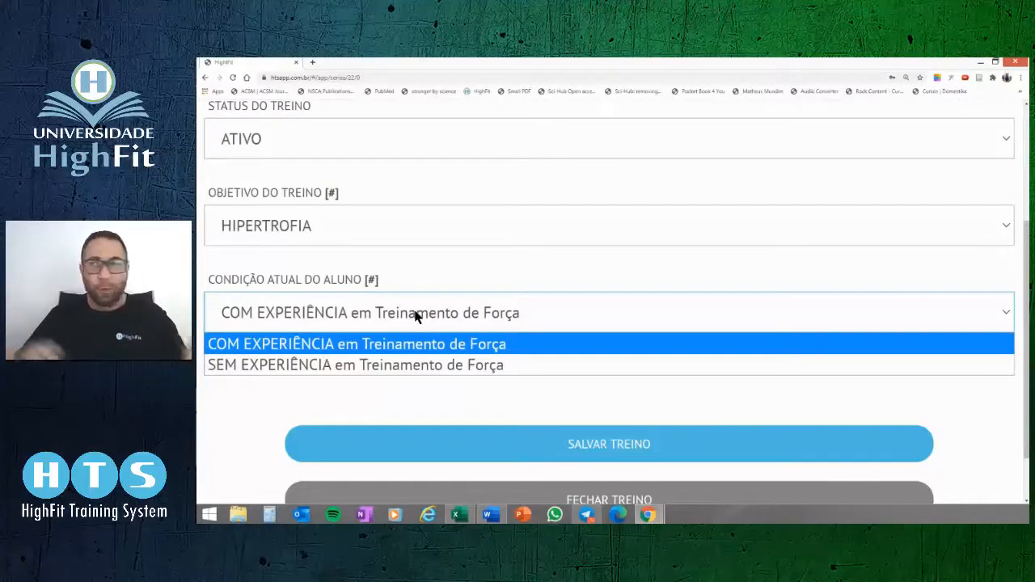
{"action": "left_click", "coordinate": [415, 317]}
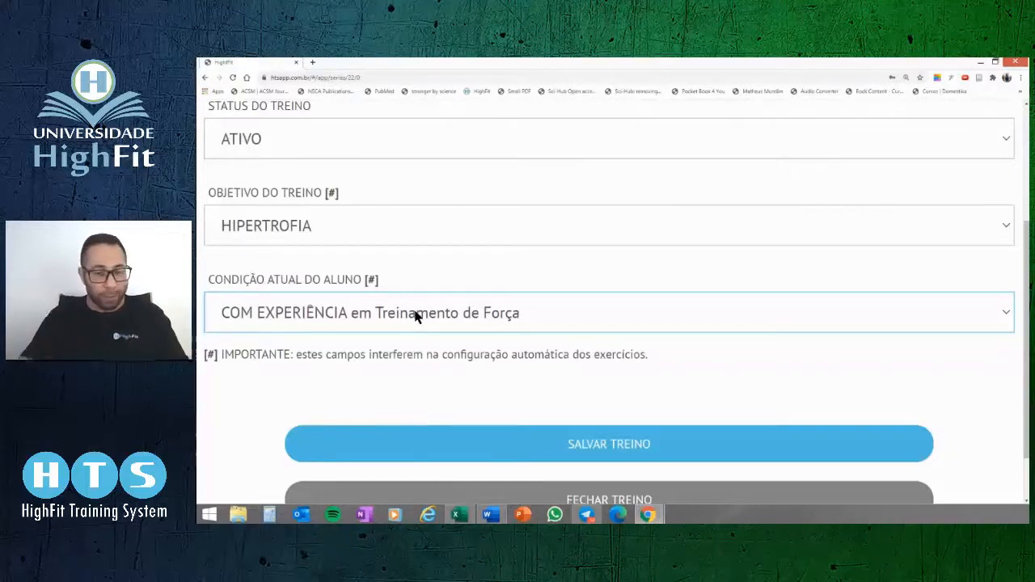
{"action": "left_click", "coordinate": [600, 444]}
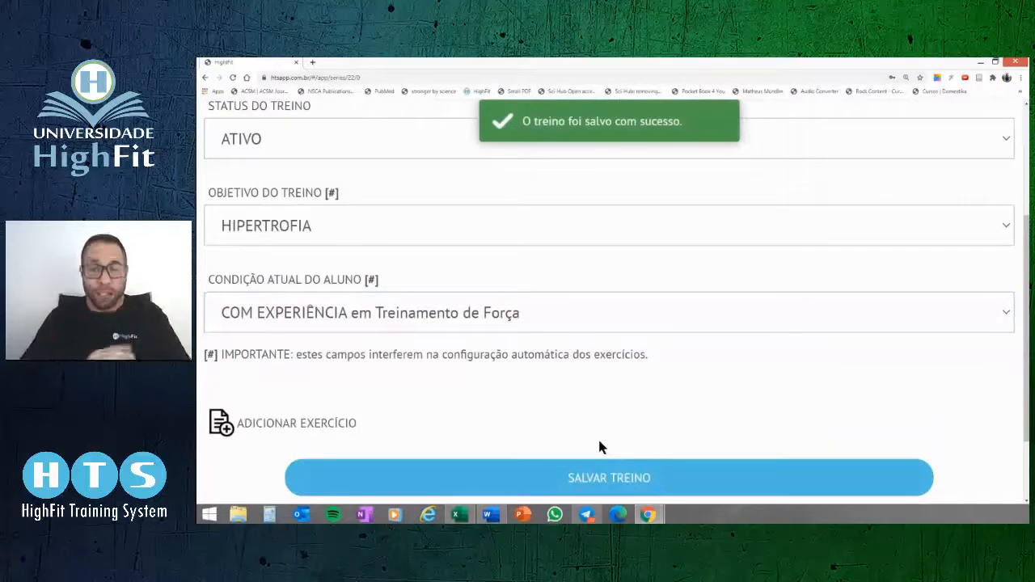
Add an exercise to the GERAL training and name it SUPINO.
{"action": "scroll", "coordinate": [600, 447], "scroll_direction": "down", "scroll_amount": 2}
{"action": "left_click", "coordinate": [604, 437]}
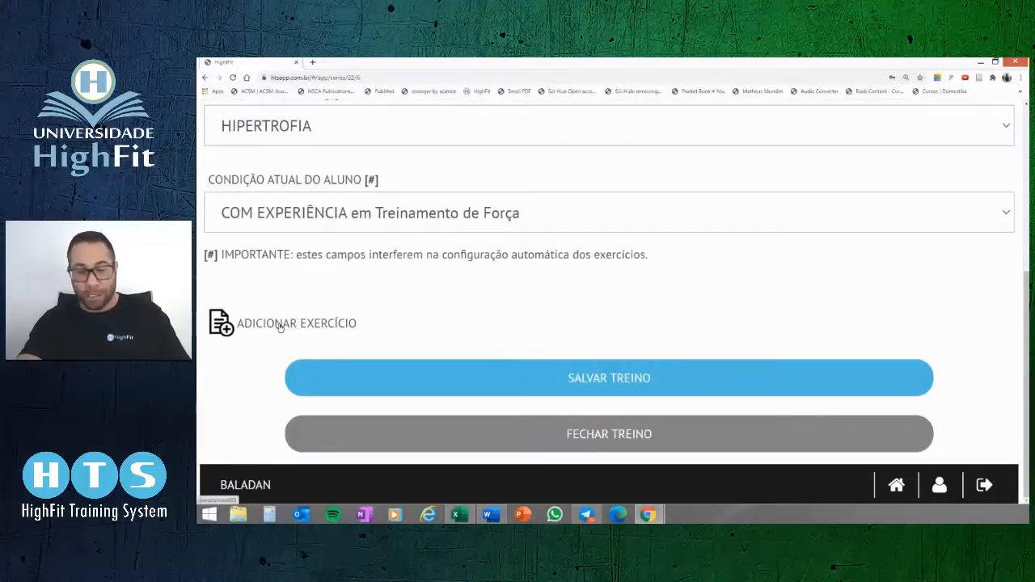
{"action": "left_click", "coordinate": [280, 327]}
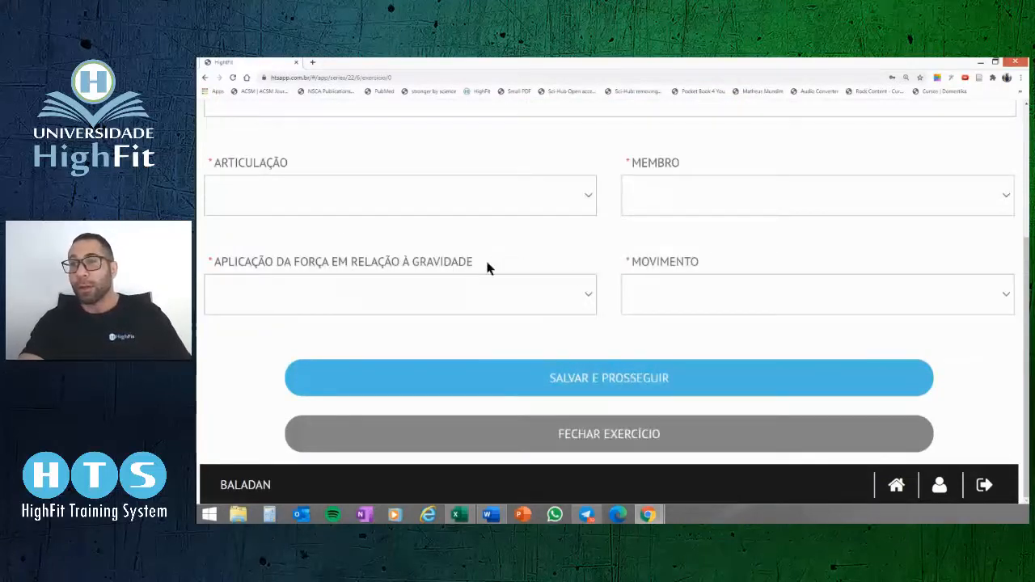
{"action": "scroll", "coordinate": [486, 266], "scroll_direction": "up", "scroll_amount": 3}
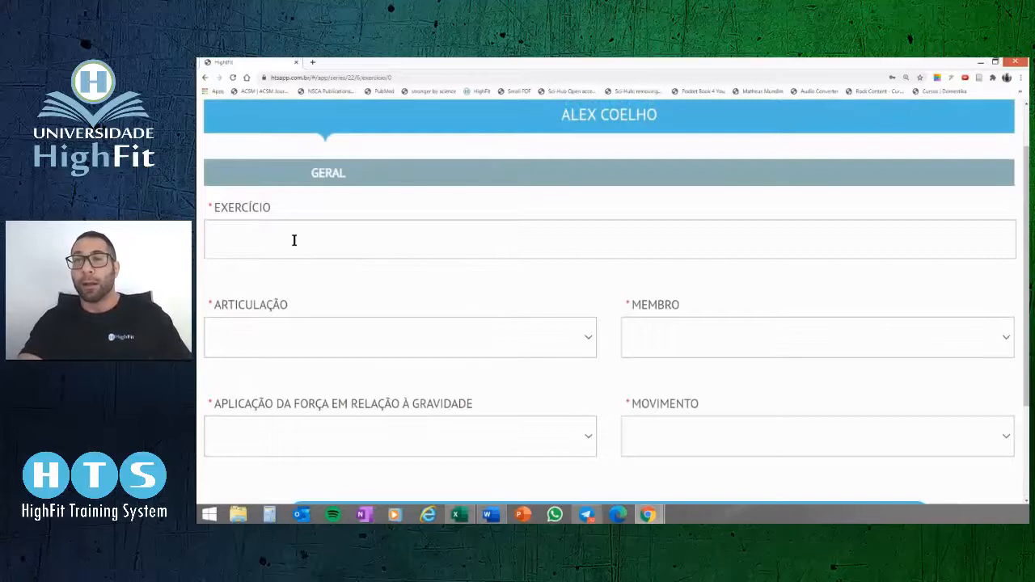
{"action": "left_click", "coordinate": [295, 240]}
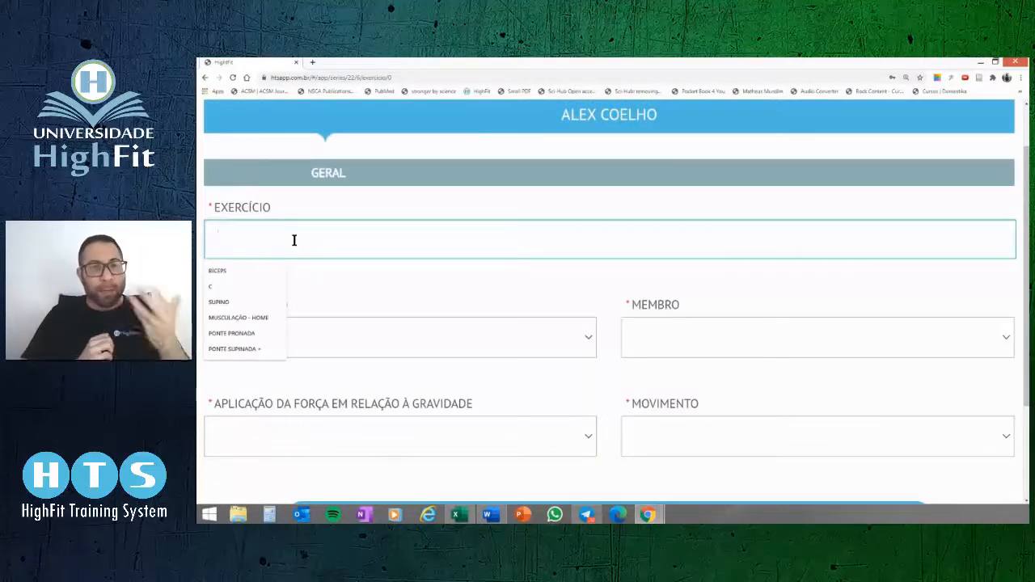
{"action": "type", "text": "SUPINOI"}
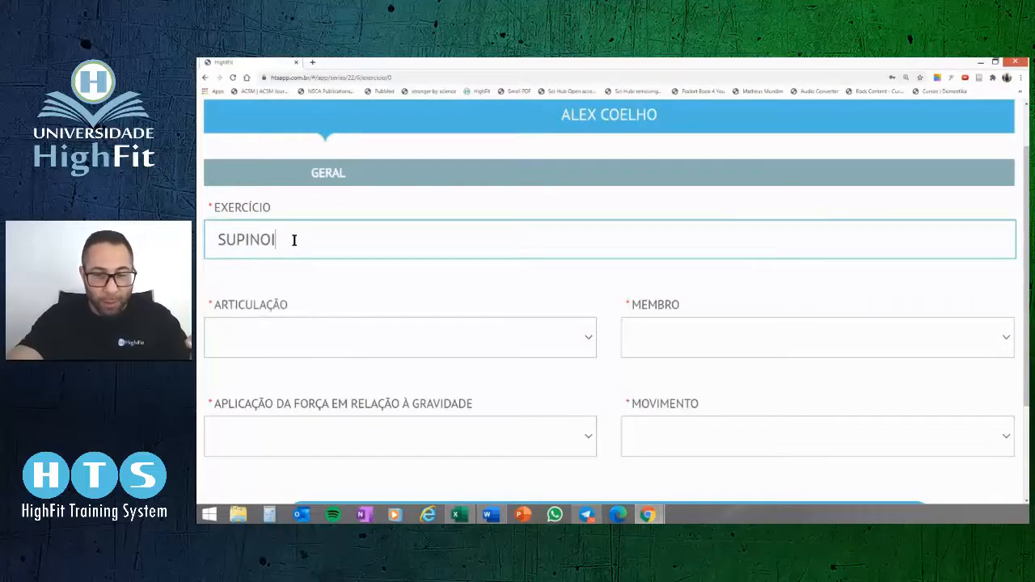
{"action": "key", "text": "BackSpace"}
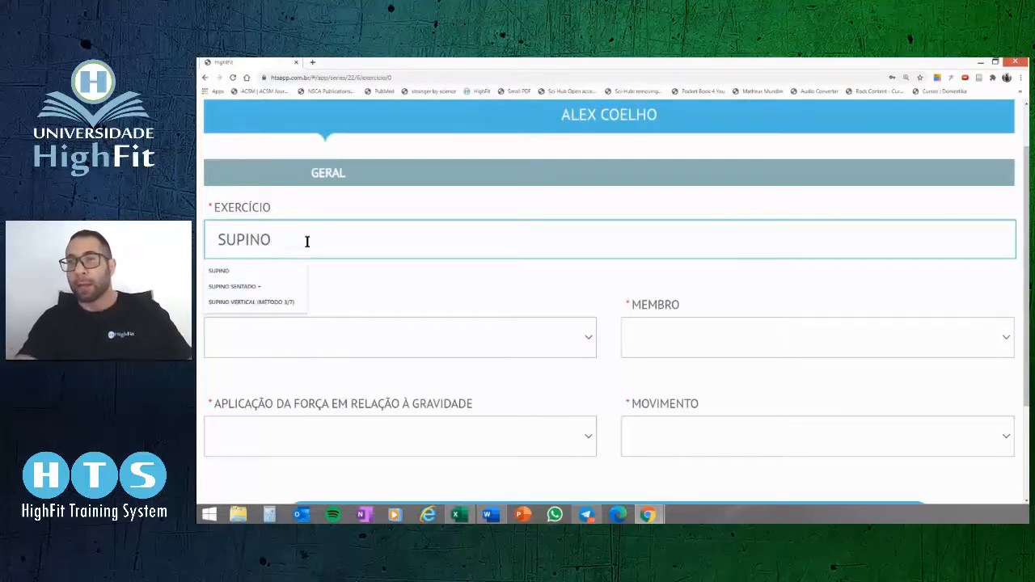
Classify the SUPINO exercise as Multi Articular for its joint type and Superior for its limb.
{"action": "left_click", "coordinate": [341, 346]}
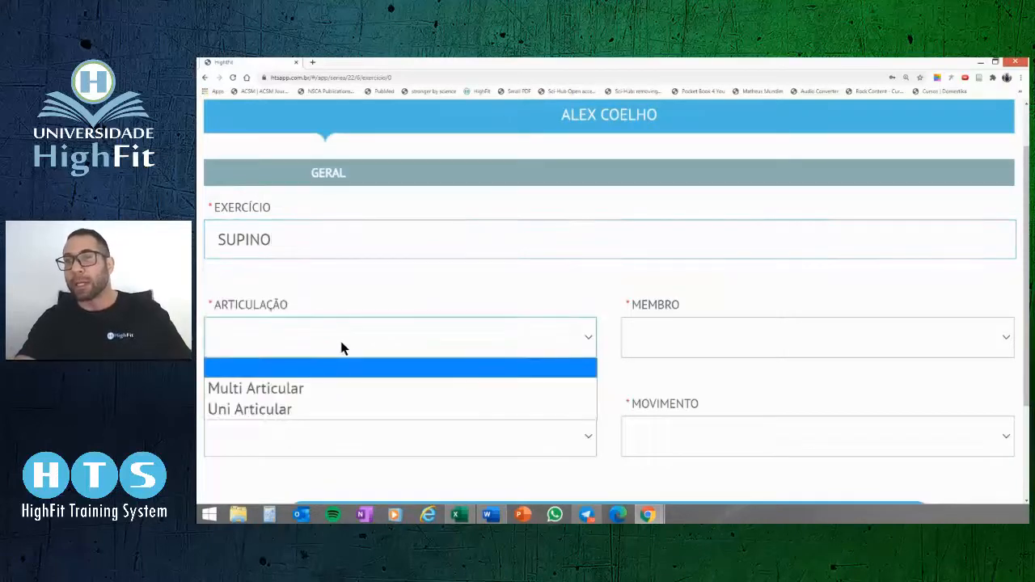
{"action": "left_click", "coordinate": [298, 336]}
{"action": "left_click", "coordinate": [297, 335]}
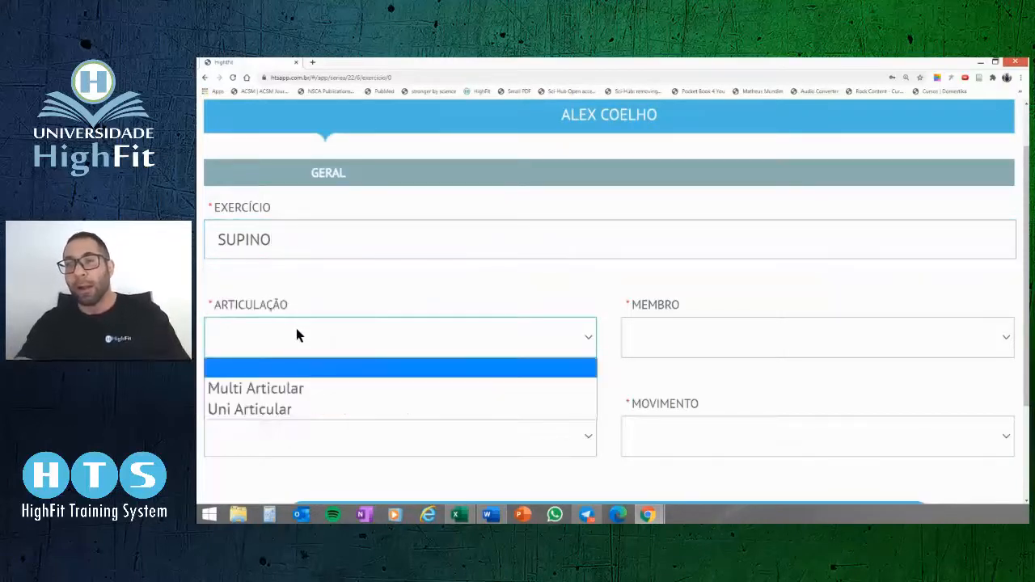
{"action": "left_click", "coordinate": [271, 389]}
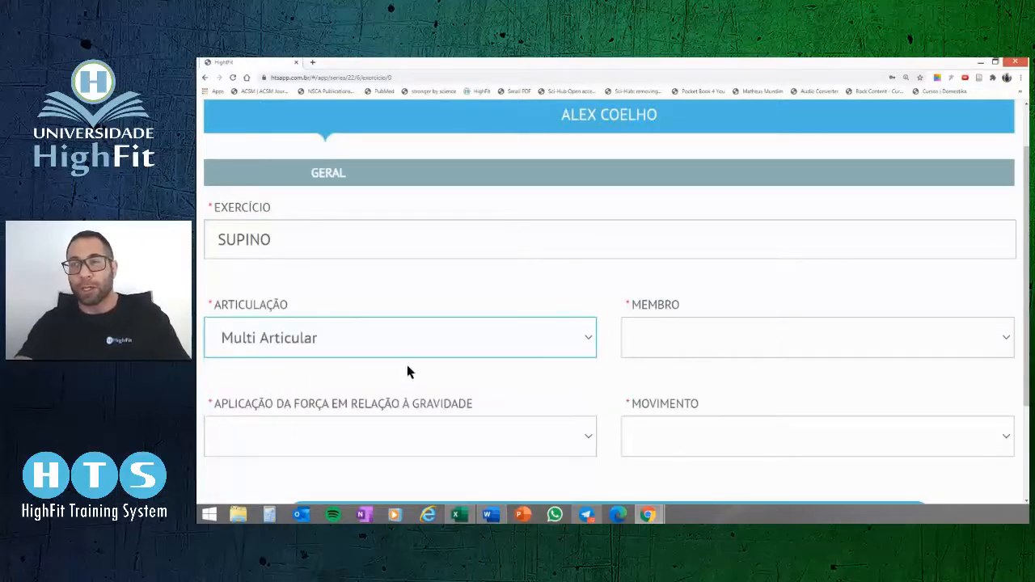
{"action": "left_click", "coordinate": [672, 341]}
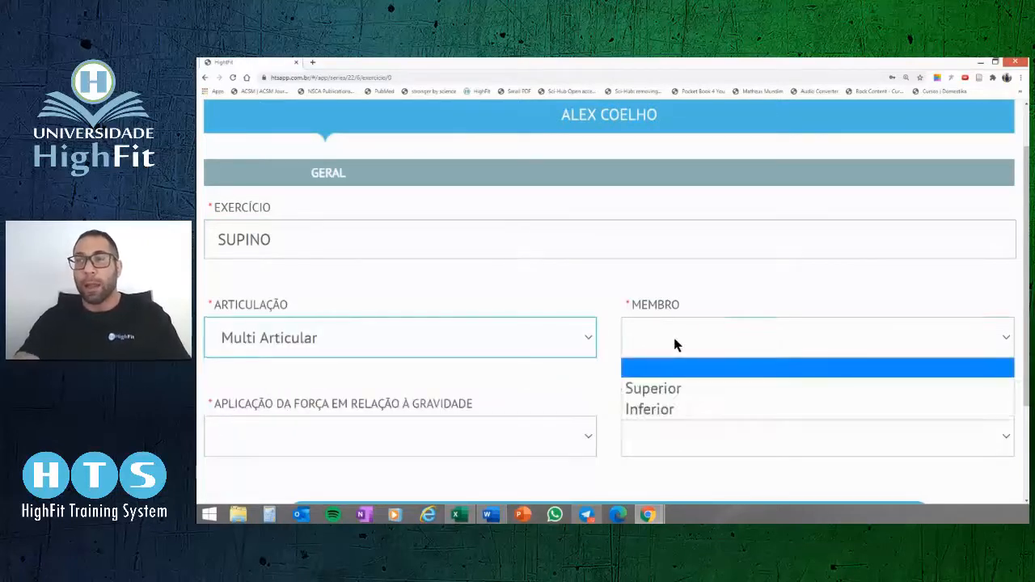
{"action": "left_click", "coordinate": [657, 389]}
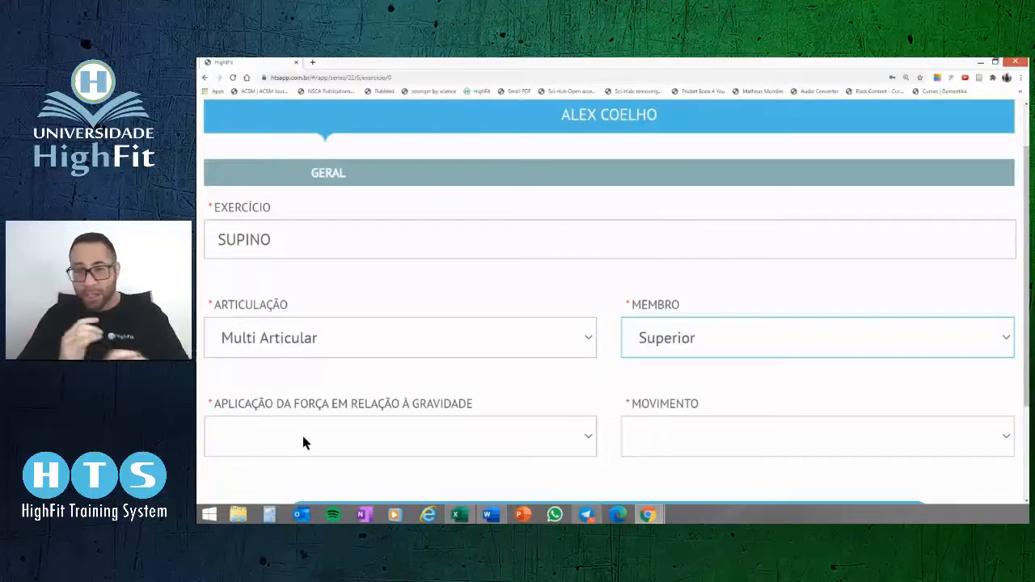
Set SUPINO's force application relative to gravity to Contra and its movement to De empurrar, and save to proceed.
{"action": "left_click", "coordinate": [302, 441]}
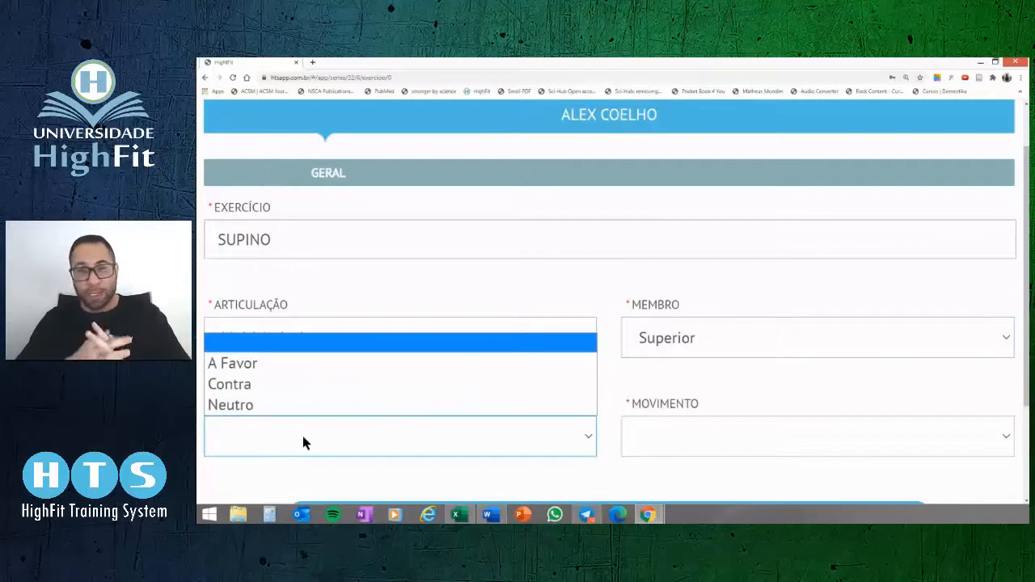
{"action": "left_click", "coordinate": [245, 385]}
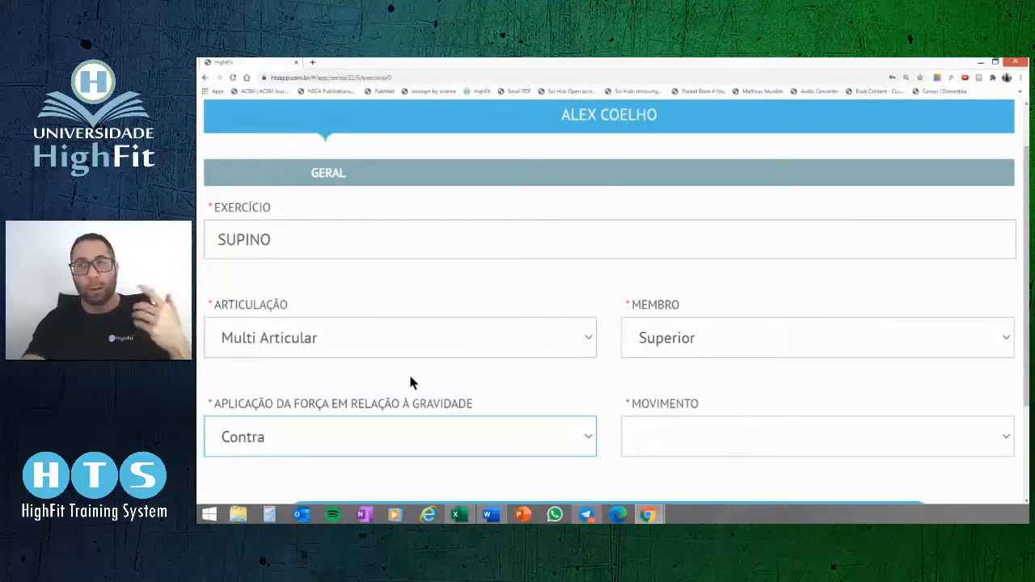
{"action": "left_click", "coordinate": [669, 434]}
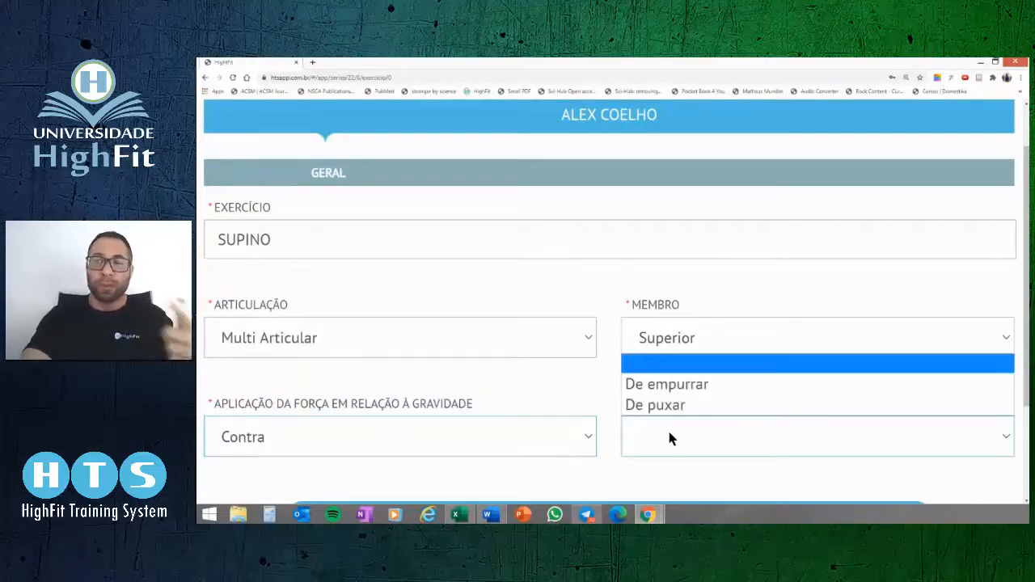
{"action": "left_click", "coordinate": [700, 385]}
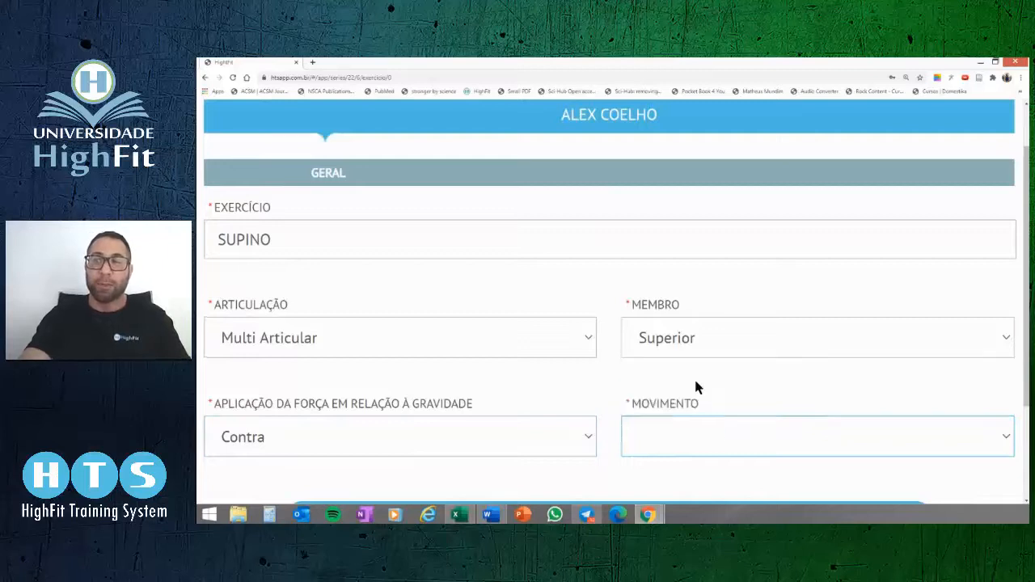
{"action": "scroll", "coordinate": [571, 377], "scroll_direction": "down", "scroll_amount": 3}
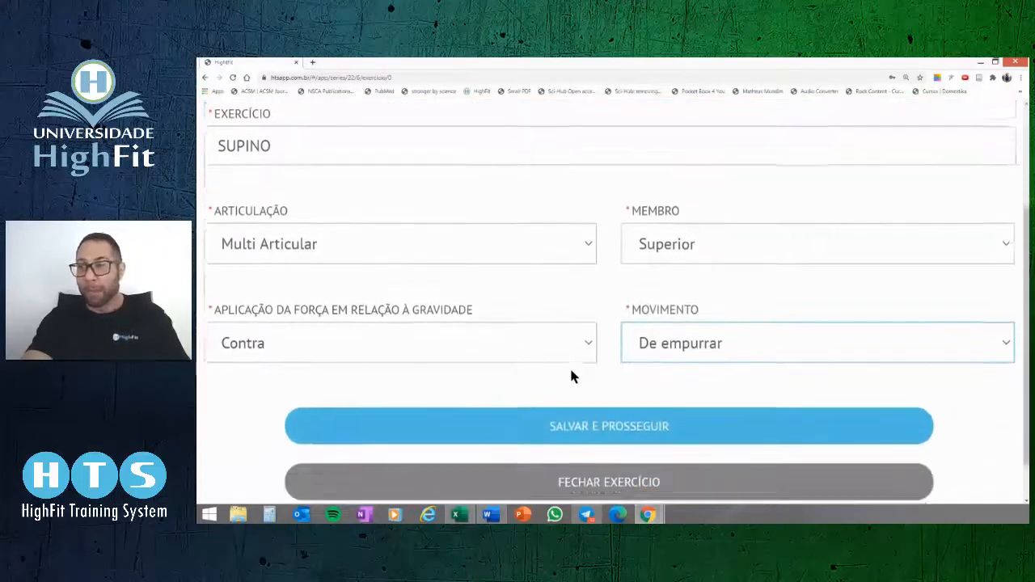
{"action": "left_click", "coordinate": [609, 378]}
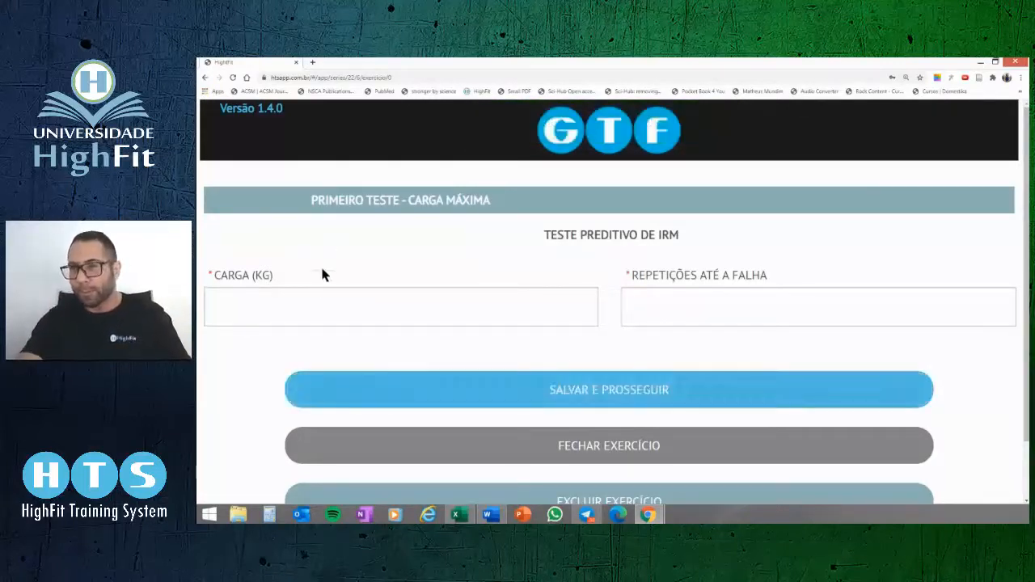
Record the first maximum-load test with a 50 kg load and 13 repetitions to failure, and save to proceed.
{"action": "left_click", "coordinate": [301, 301]}
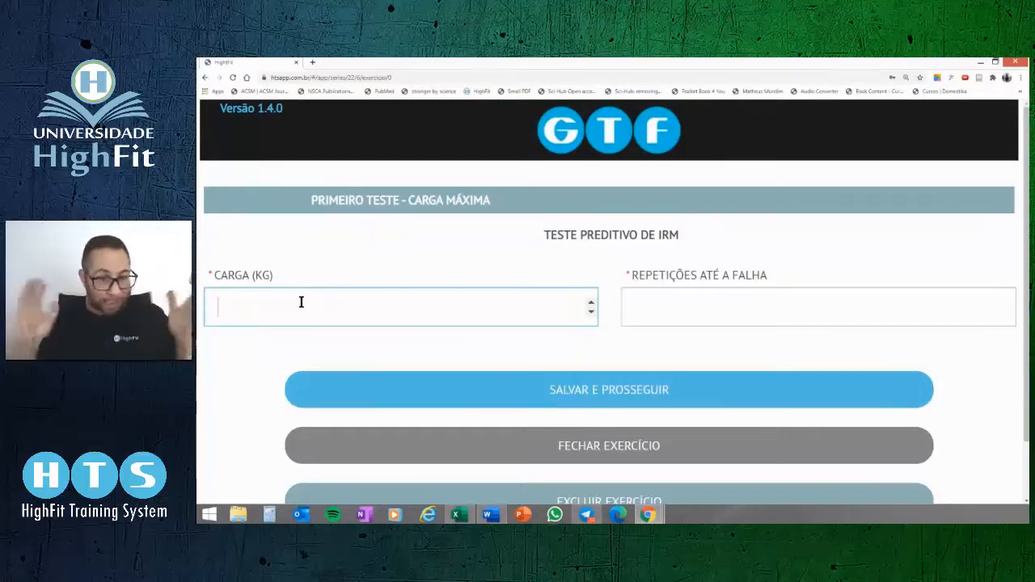
{"action": "type", "text": "50"}
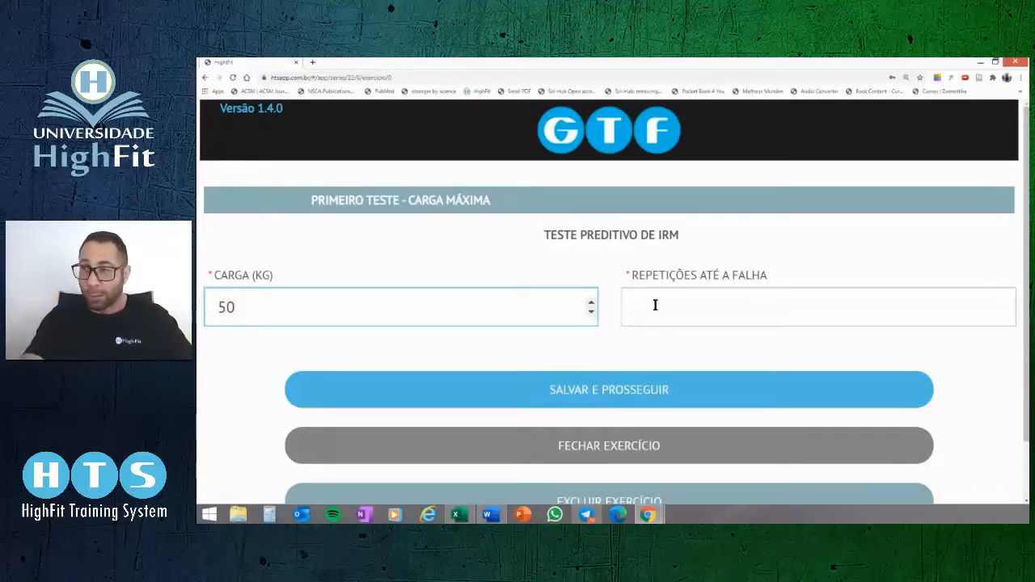
{"action": "left_click", "coordinate": [685, 304]}
{"action": "type", "text": "13"}
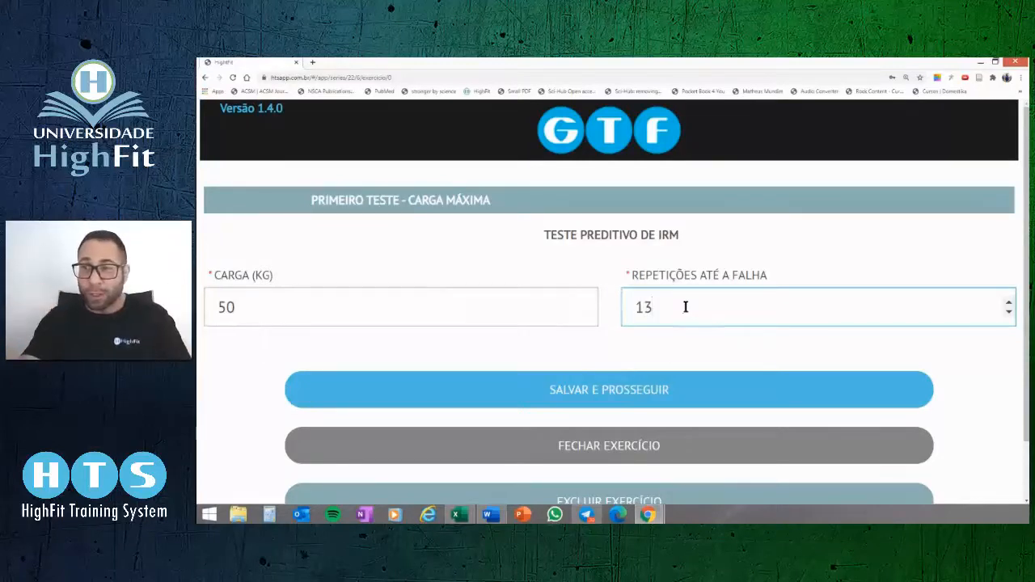
{"action": "left_click", "coordinate": [602, 387]}
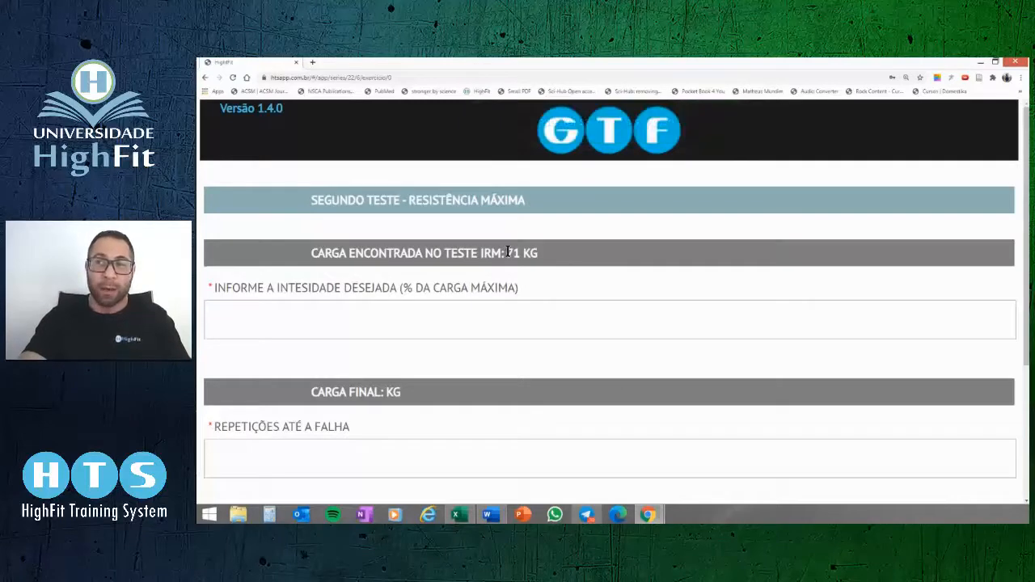
Set the second test's desired intensity to 60% of the maximum load and check the calculated final load.
{"action": "left_click_drag", "start_coordinate": [479, 250], "coordinate": [540, 256]}
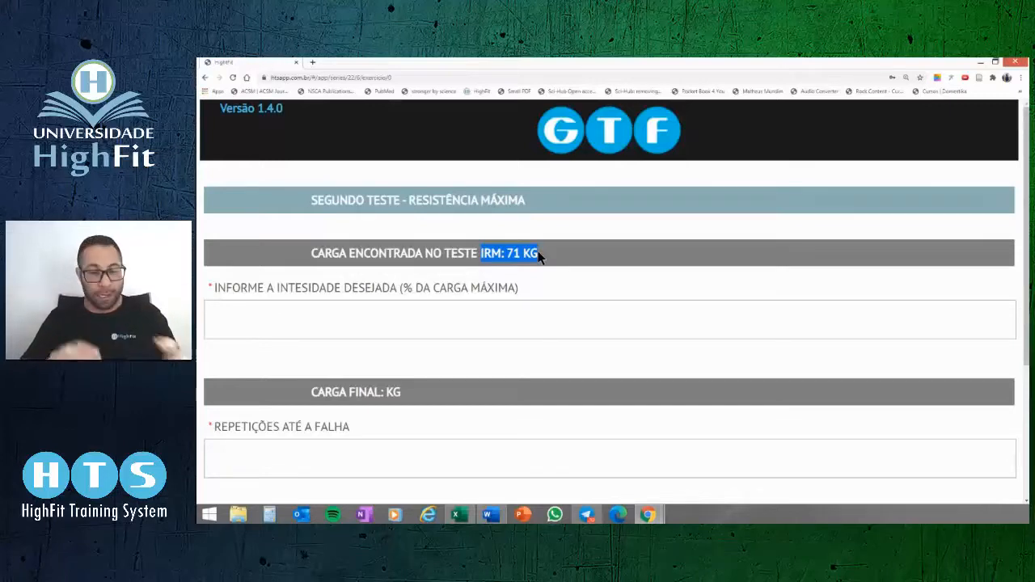
{"action": "left_click", "coordinate": [314, 315]}
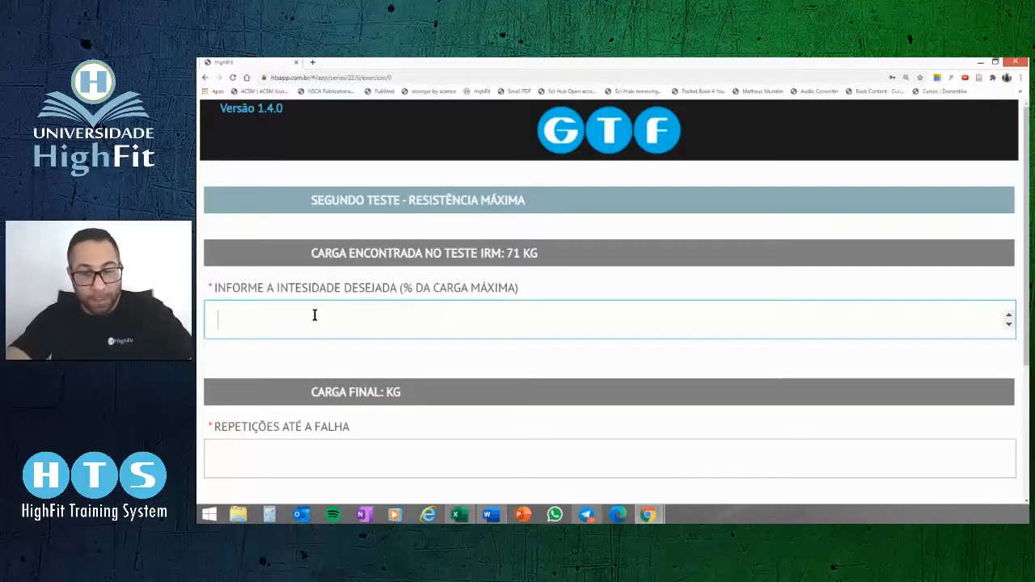
{"action": "type", "text": "60"}
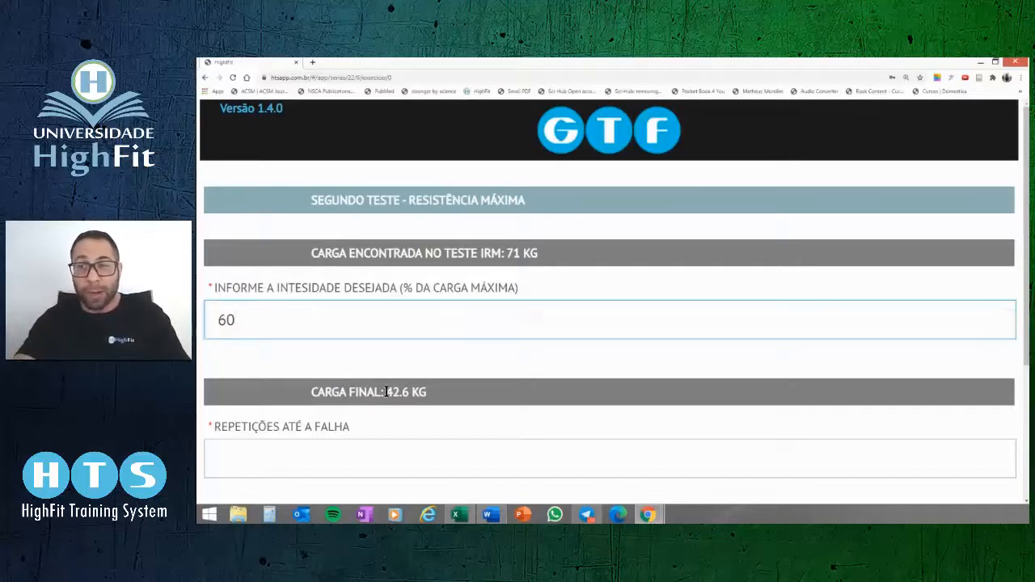
{"action": "left_click_drag", "start_coordinate": [386, 393], "coordinate": [427, 391]}
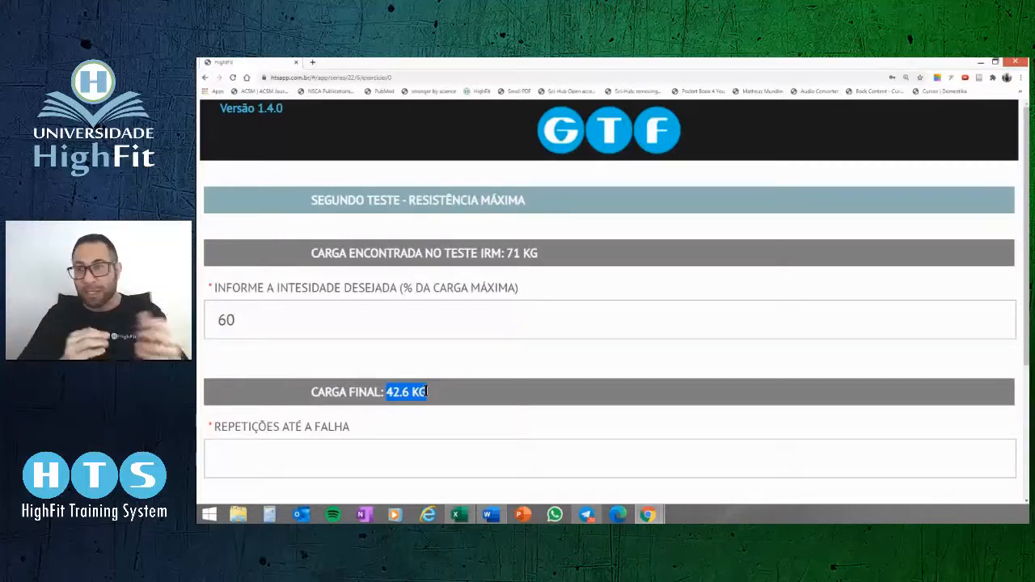
{"action": "left_click", "coordinate": [388, 360]}
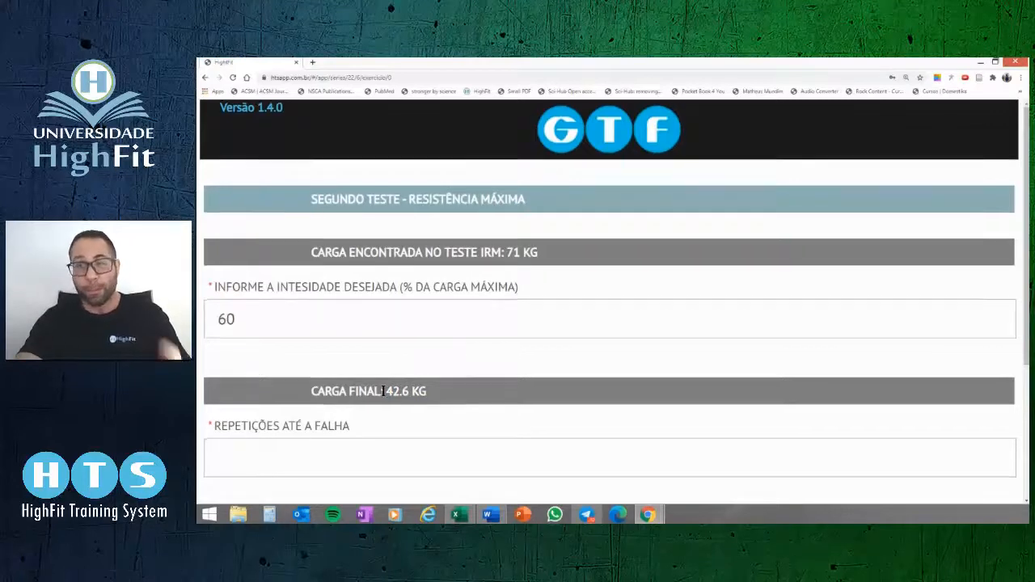
Record 11 repetitions to failure for the second test, the maximum resistance test, and save to proceed.
{"action": "scroll", "coordinate": [383, 392], "scroll_direction": "down", "scroll_amount": 2}
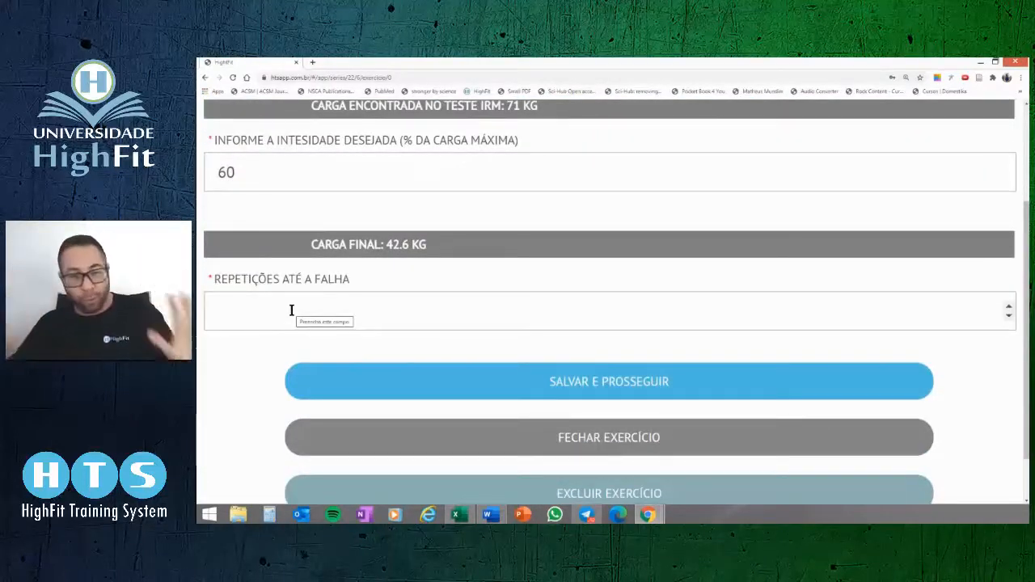
{"action": "left_click", "coordinate": [279, 312]}
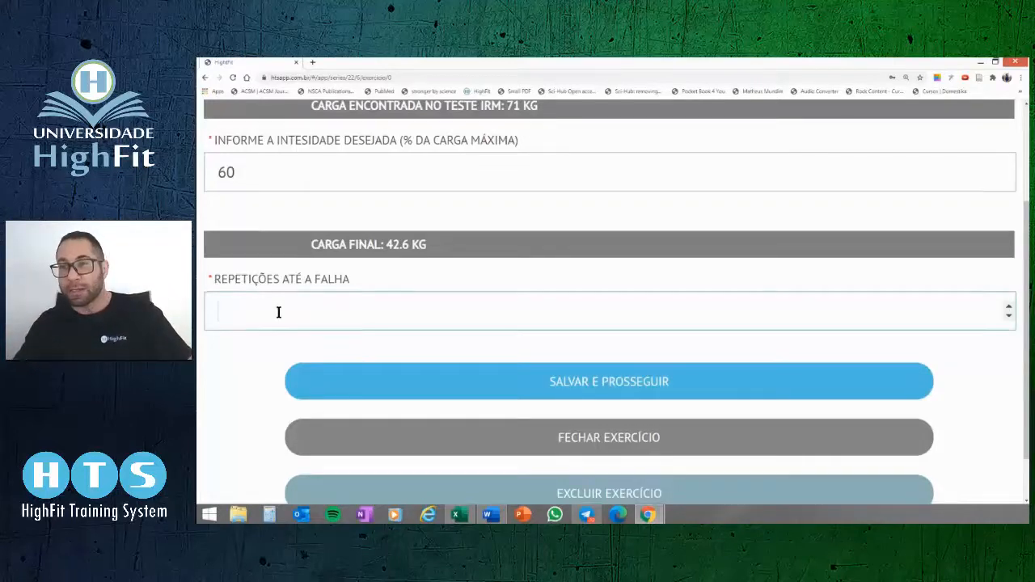
{"action": "type", "text": "11"}
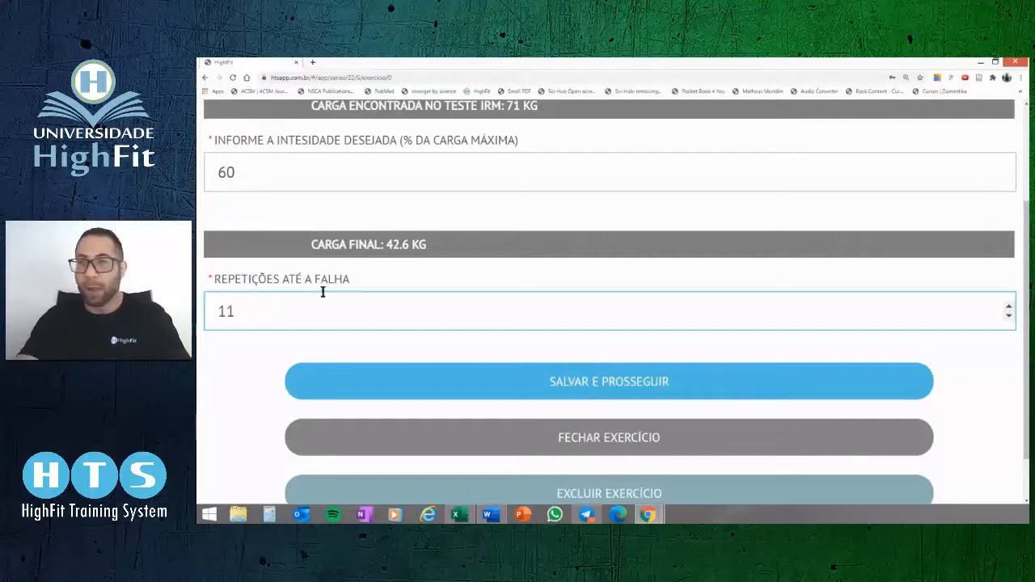
{"action": "left_click", "coordinate": [588, 383]}
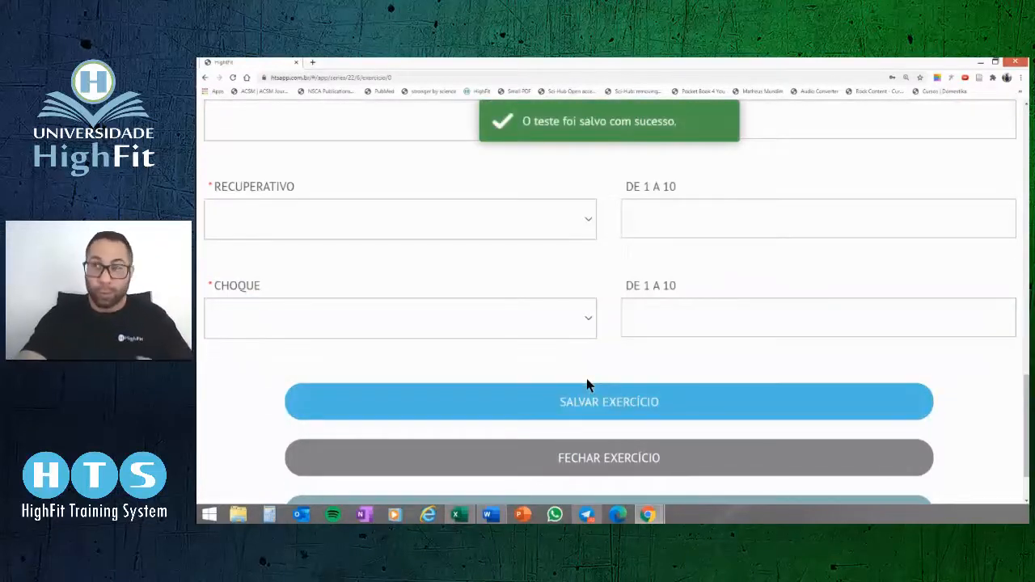
Activate the automatic configuration of the exercise's periodizations.
{"action": "scroll", "coordinate": [587, 385], "scroll_direction": "up", "scroll_amount": 5}
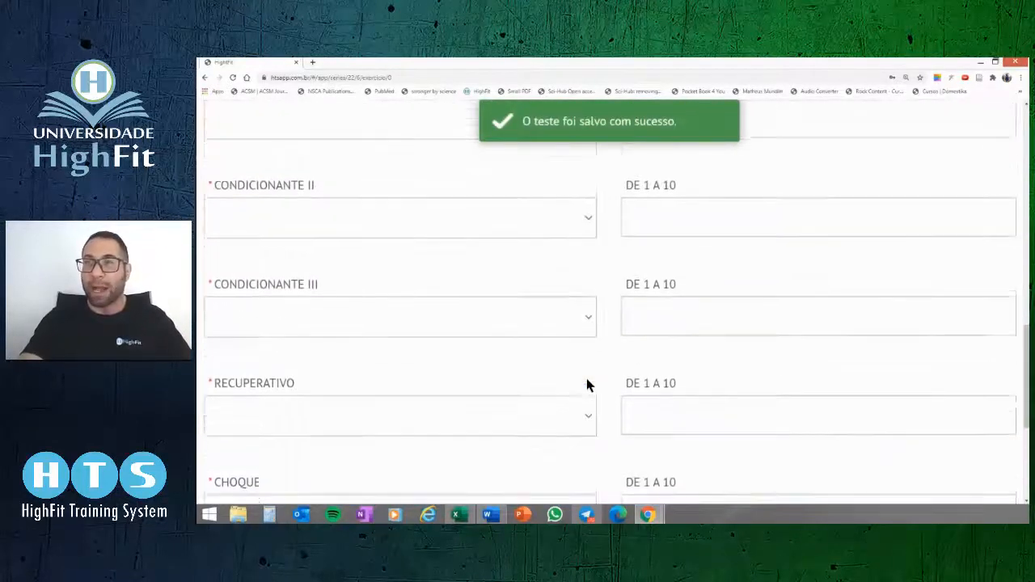
{"action": "scroll", "coordinate": [587, 385], "scroll_direction": "up", "scroll_amount": 5}
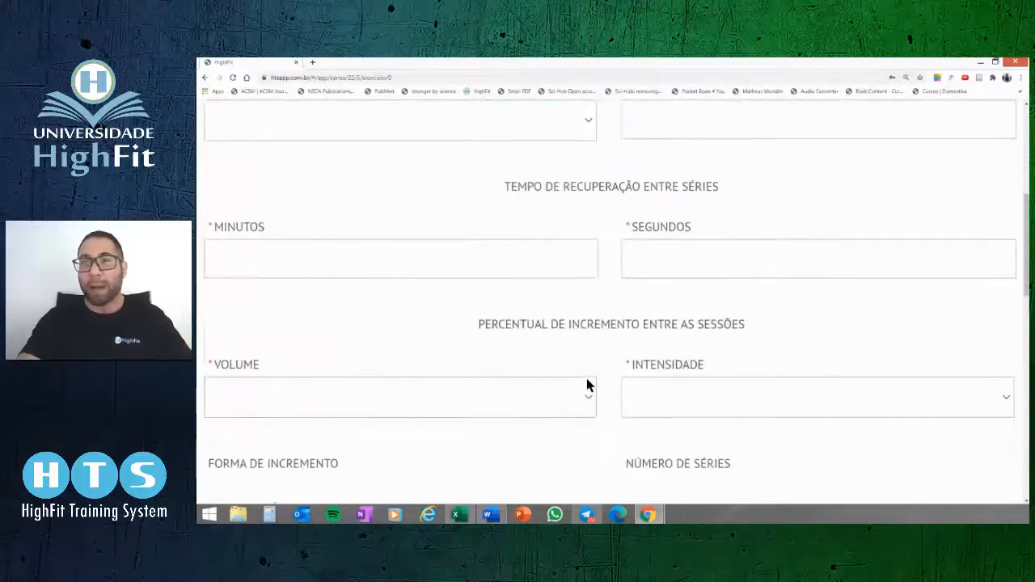
{"action": "scroll", "coordinate": [588, 384], "scroll_direction": "up", "scroll_amount": 2}
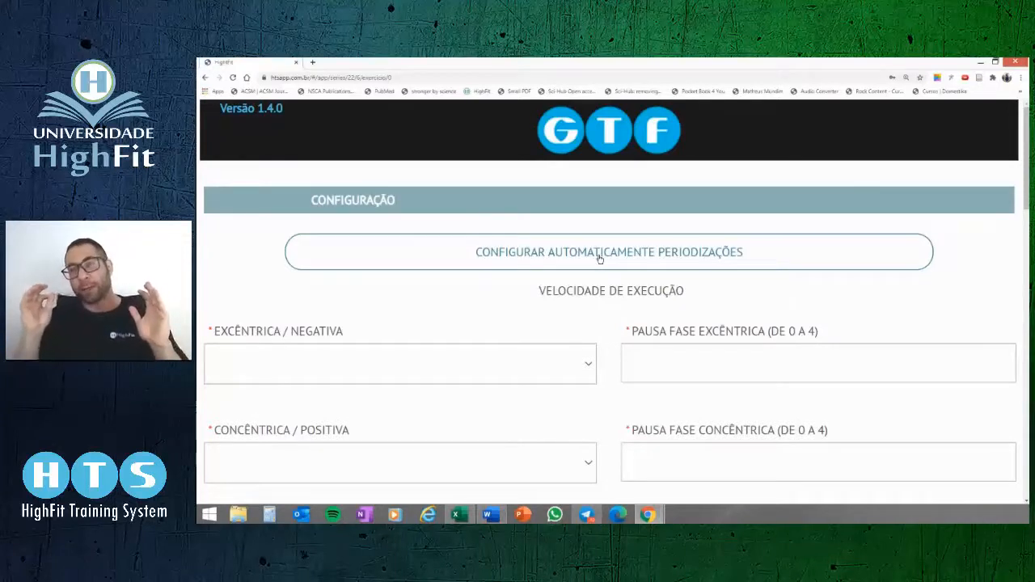
{"action": "left_click", "coordinate": [599, 258]}
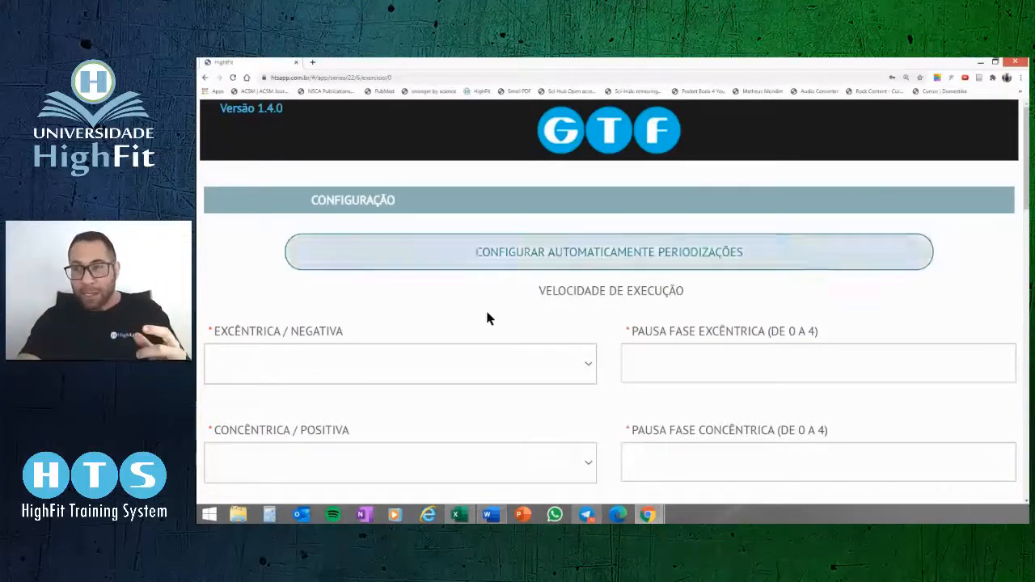
Set the execution speed to Moderada with pause 0 for the eccentric phase and Explosiva with pause 1 for the concentric phase.
{"action": "left_click", "coordinate": [327, 369]}
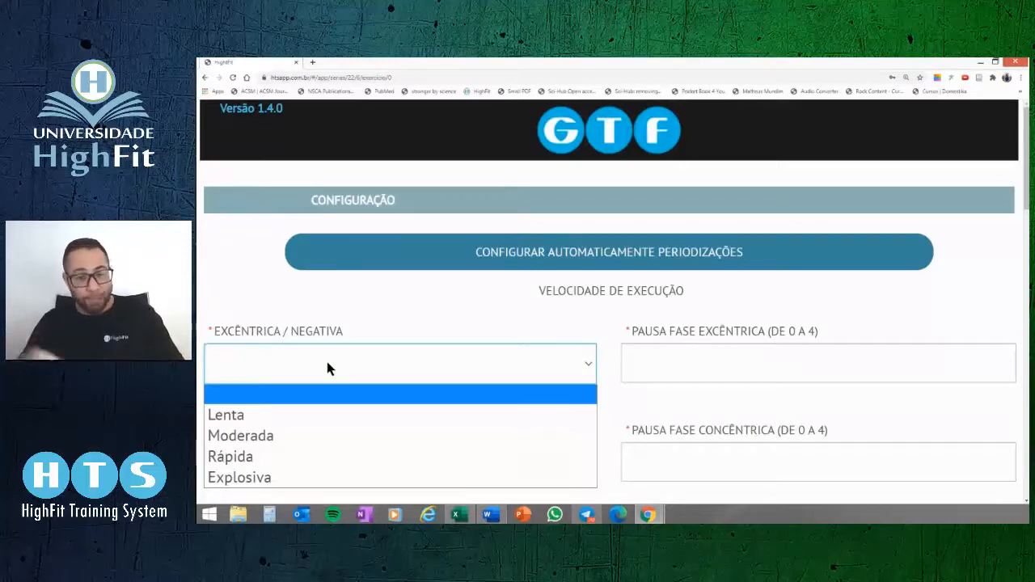
{"action": "left_click", "coordinate": [267, 437]}
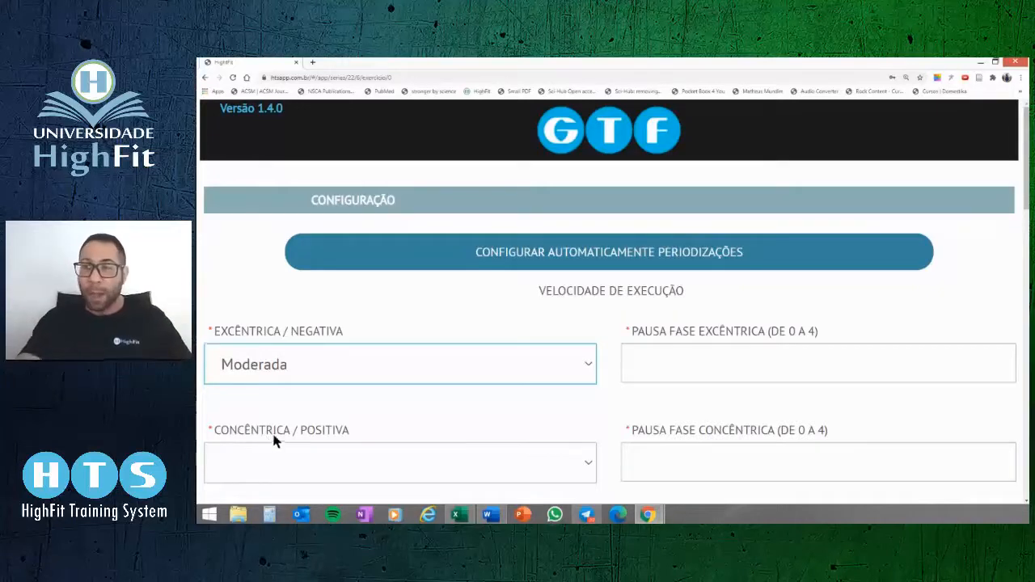
{"action": "left_click", "coordinate": [662, 368]}
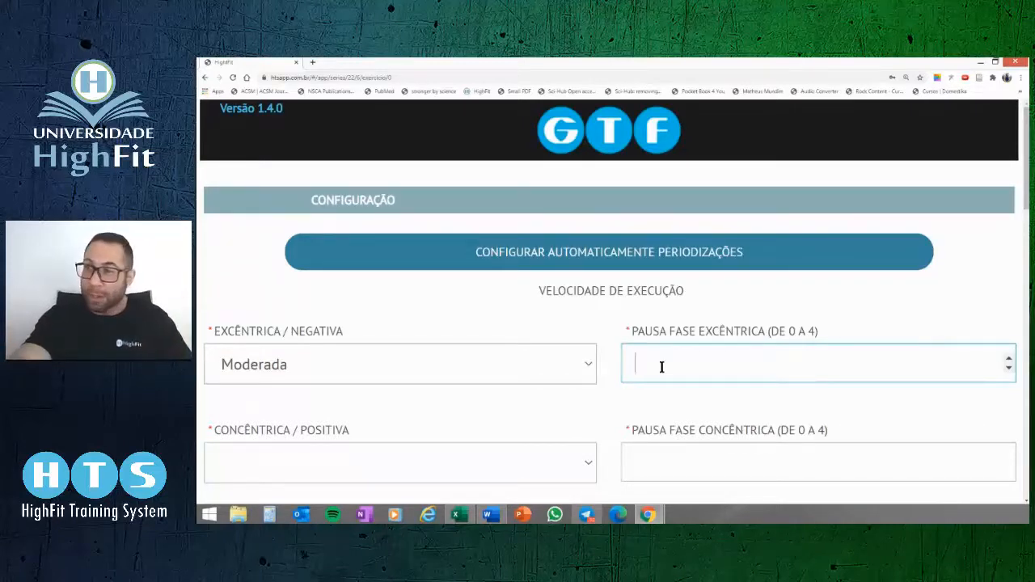
{"action": "type", "text": "0"}
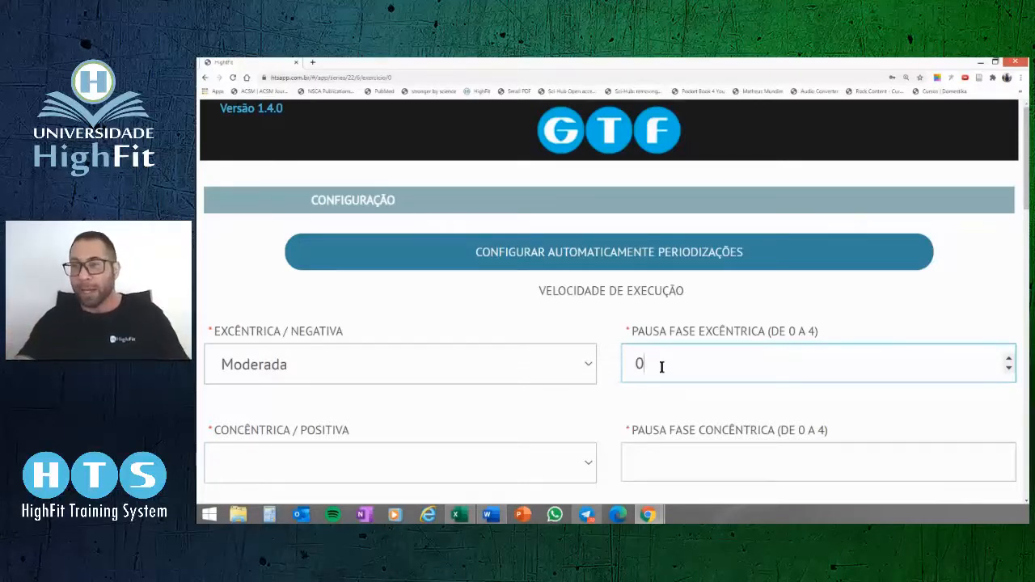
{"action": "scroll", "coordinate": [457, 398], "scroll_direction": "down", "scroll_amount": 1}
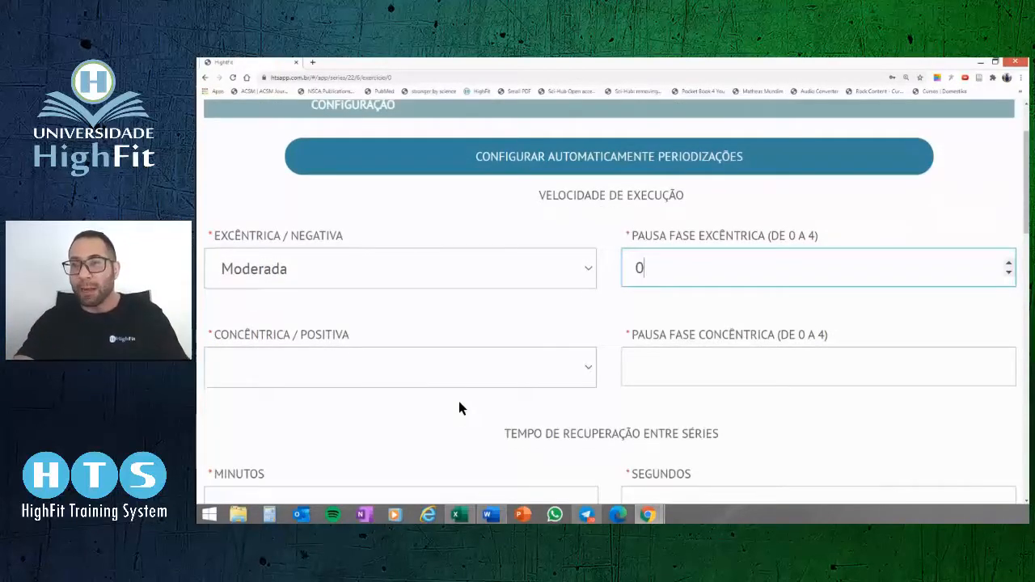
{"action": "left_click", "coordinate": [293, 366]}
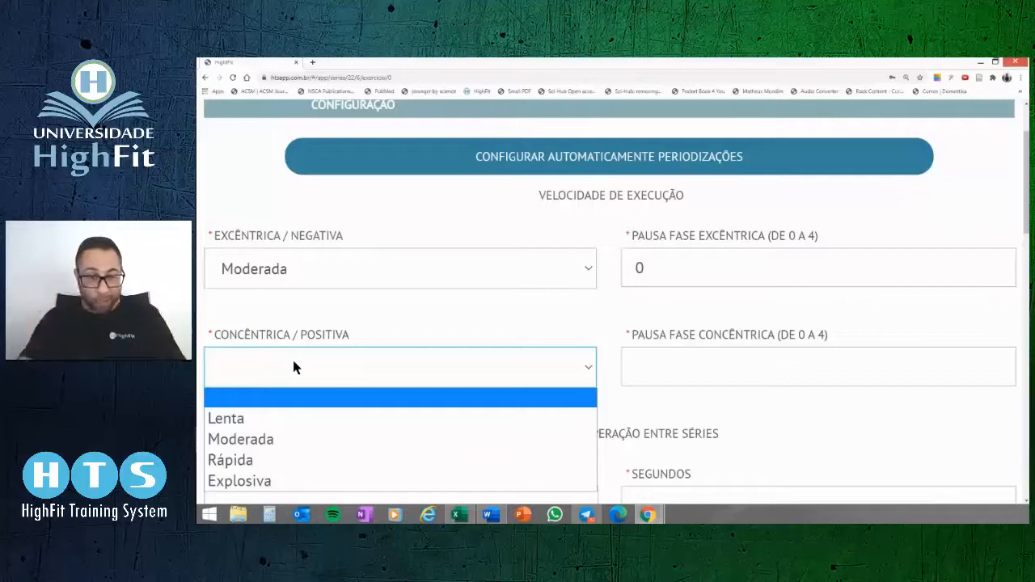
{"action": "left_click", "coordinate": [257, 484]}
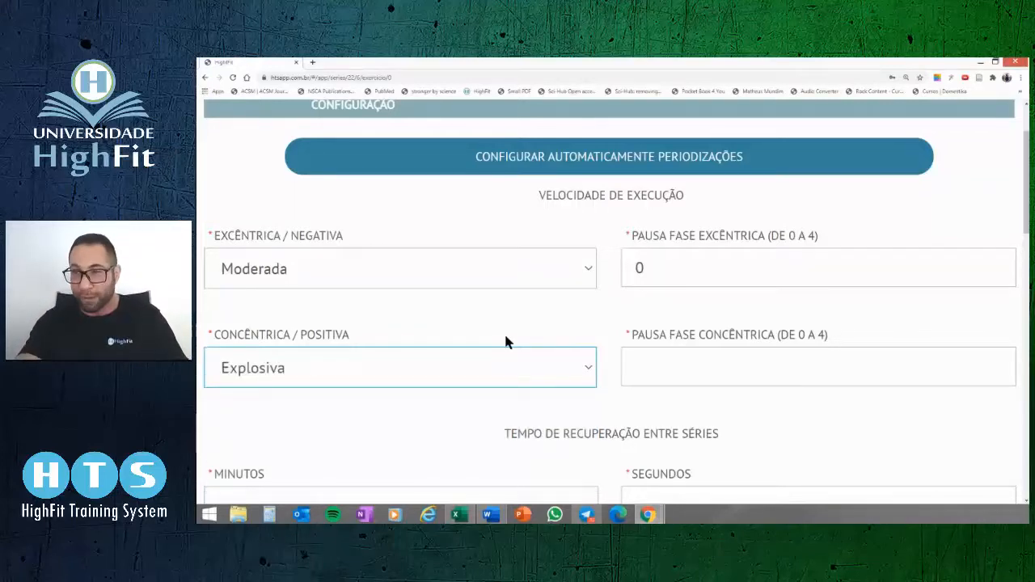
{"action": "left_click", "coordinate": [660, 368]}
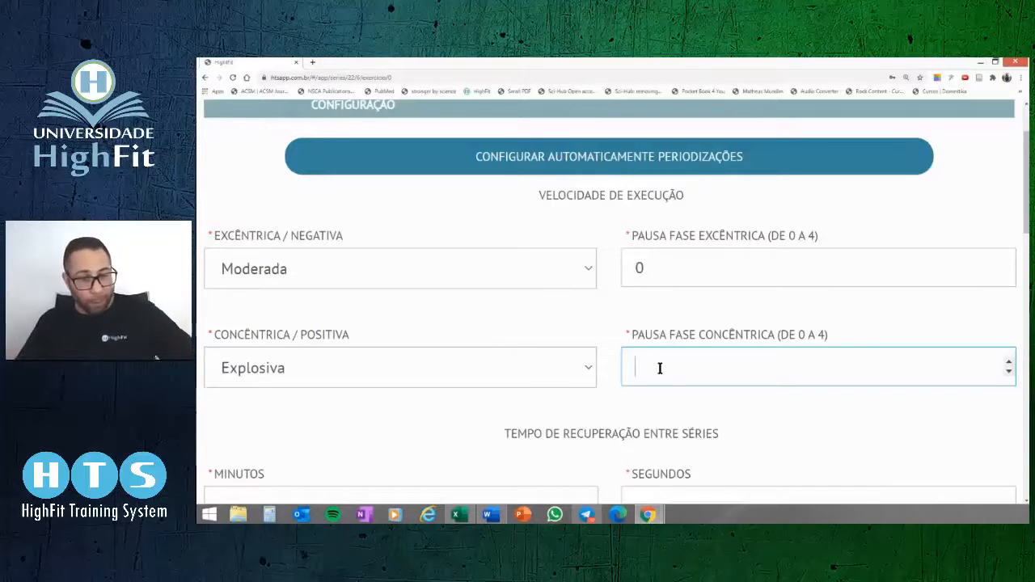
{"action": "type", "text": "1"}
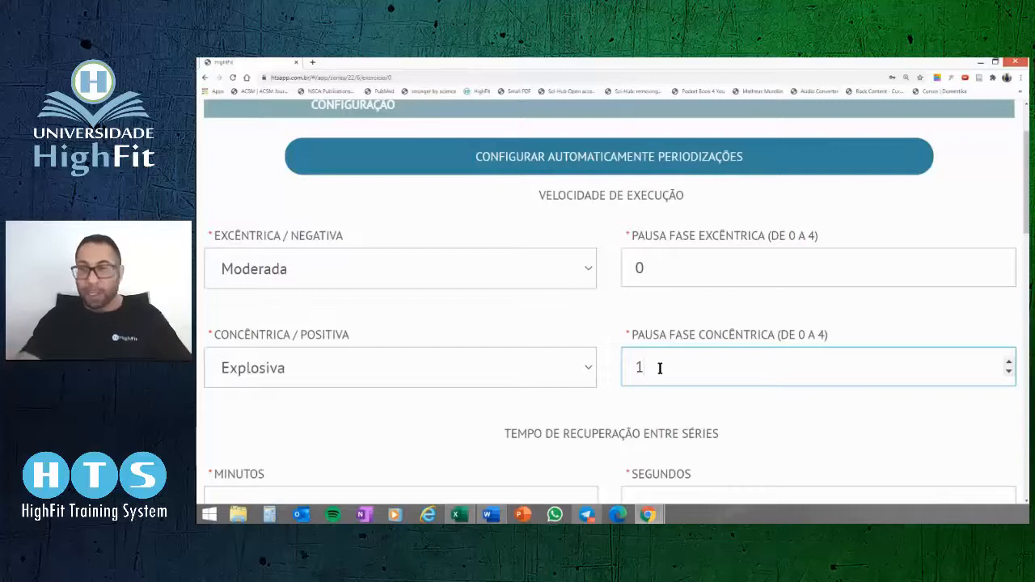
Set the recovery time between series to 2 minutes and 0 seconds.
{"action": "scroll", "coordinate": [449, 429], "scroll_direction": "down", "scroll_amount": 2}
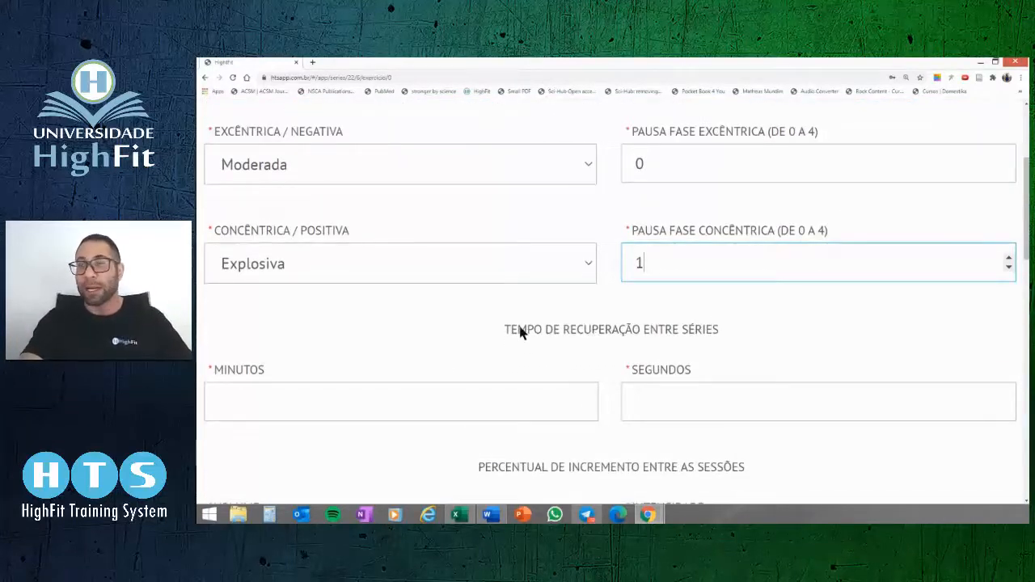
{"action": "left_click", "coordinate": [241, 400]}
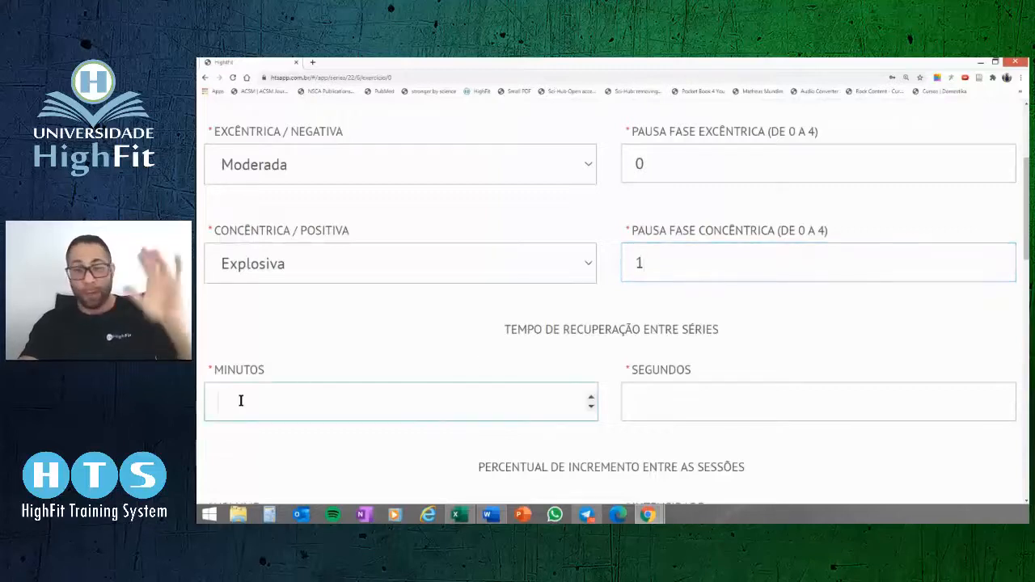
{"action": "type", "text": "2"}
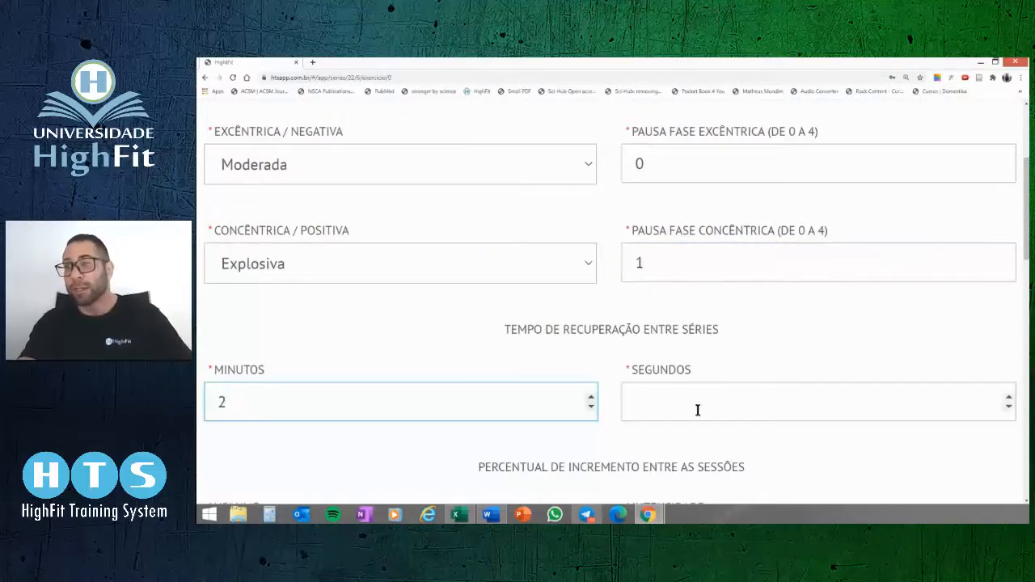
{"action": "left_click", "coordinate": [663, 406]}
{"action": "type", "text": "0"}
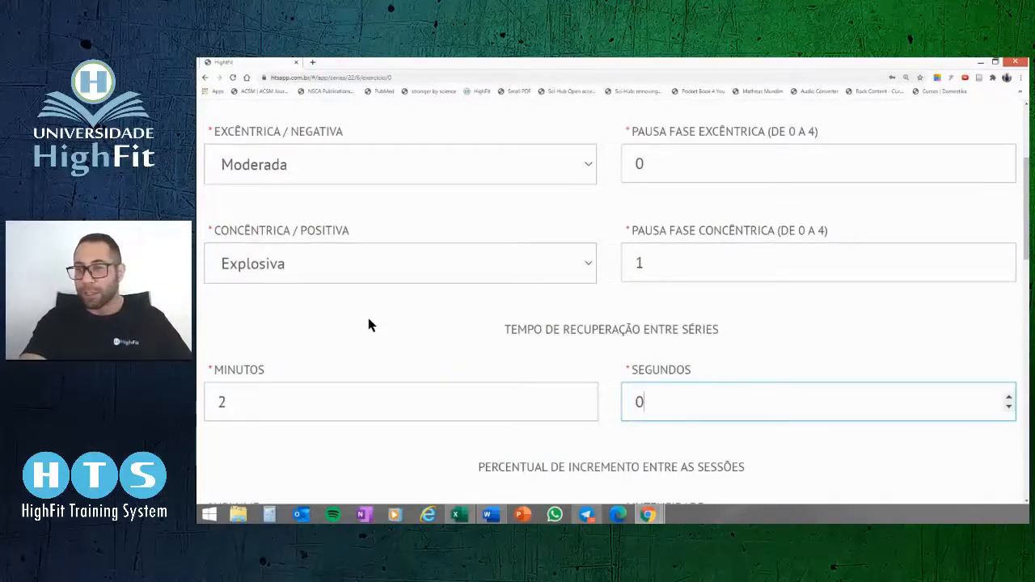
Set the increment percentage between sessions to 6% for volume and 6% for intensity.
{"action": "scroll", "coordinate": [367, 319], "scroll_direction": "down", "scroll_amount": 1}
{"action": "scroll", "coordinate": [368, 323], "scroll_direction": "down", "scroll_amount": 3}
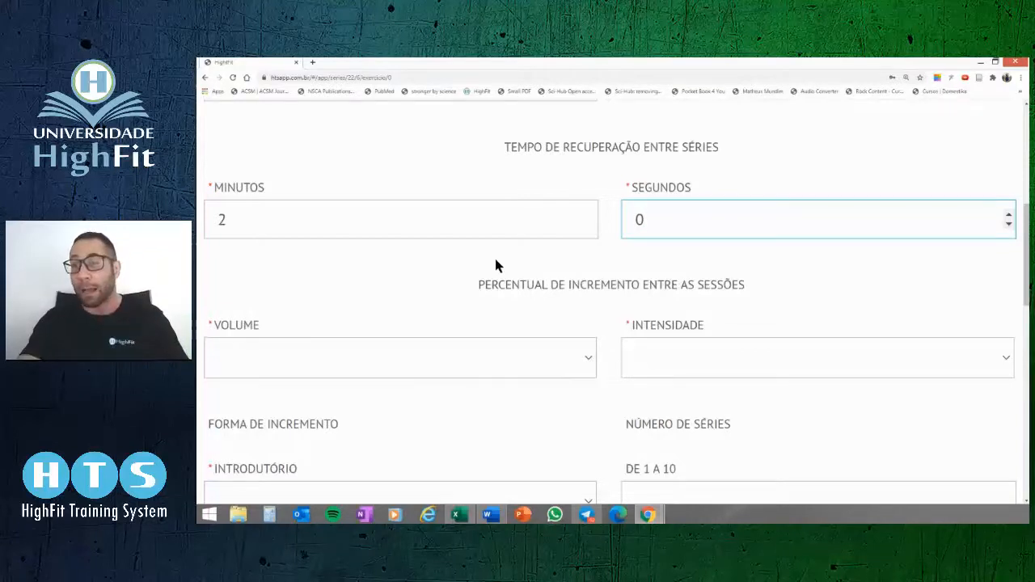
{"action": "left_click", "coordinate": [436, 359]}
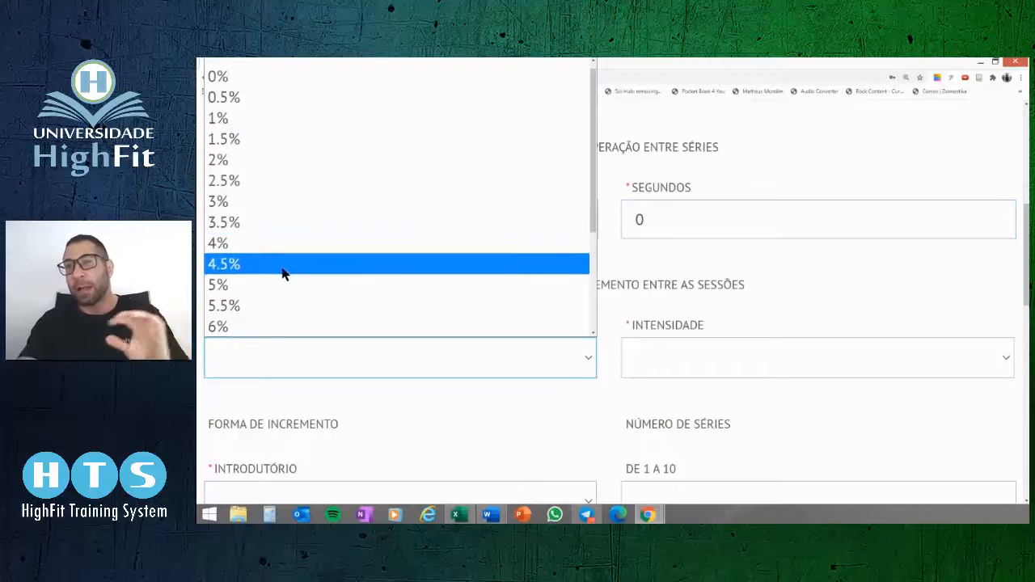
{"action": "left_click", "coordinate": [236, 286]}
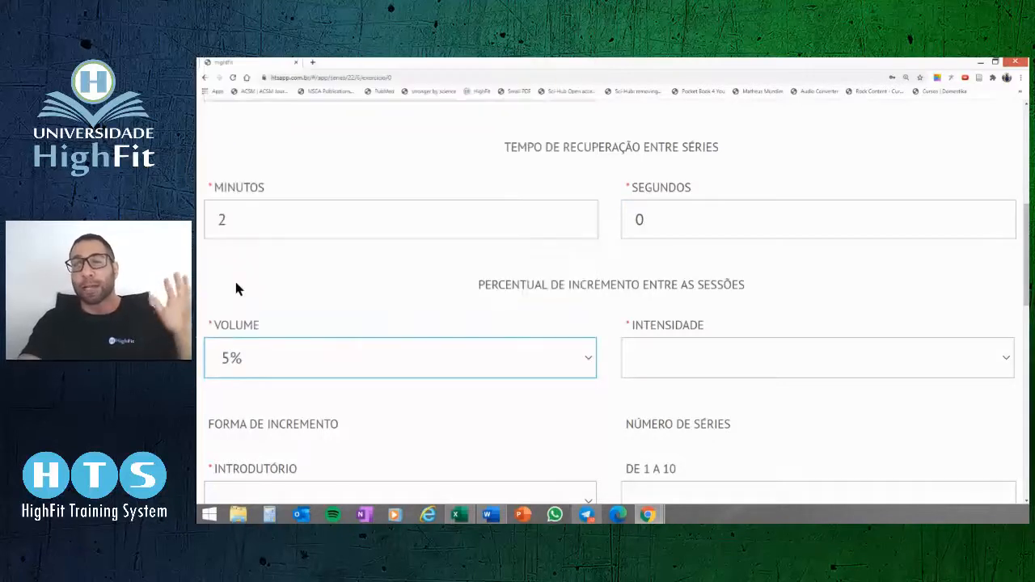
{"action": "left_click", "coordinate": [427, 356]}
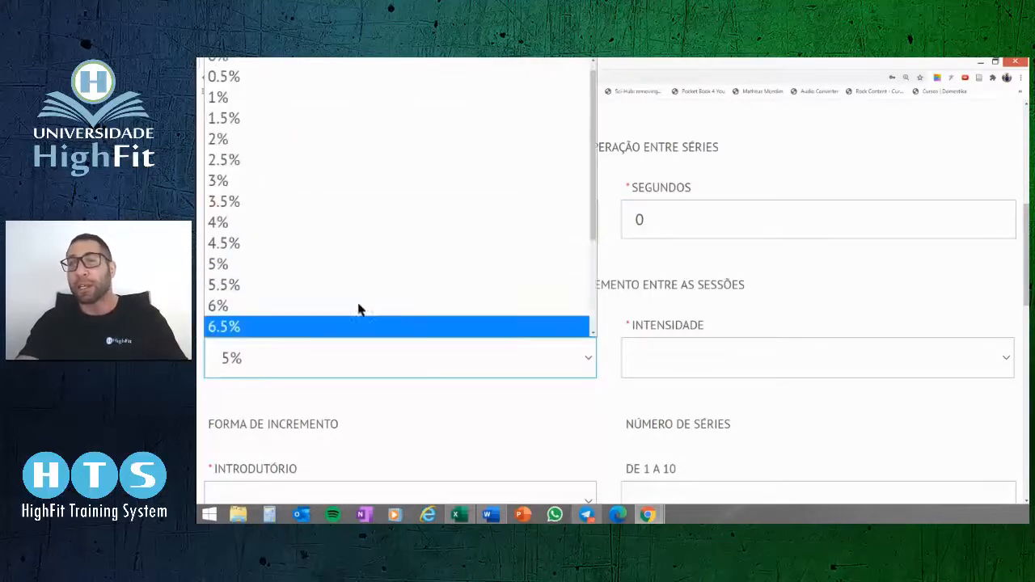
{"action": "left_click", "coordinate": [254, 311]}
{"action": "left_click", "coordinate": [646, 364]}
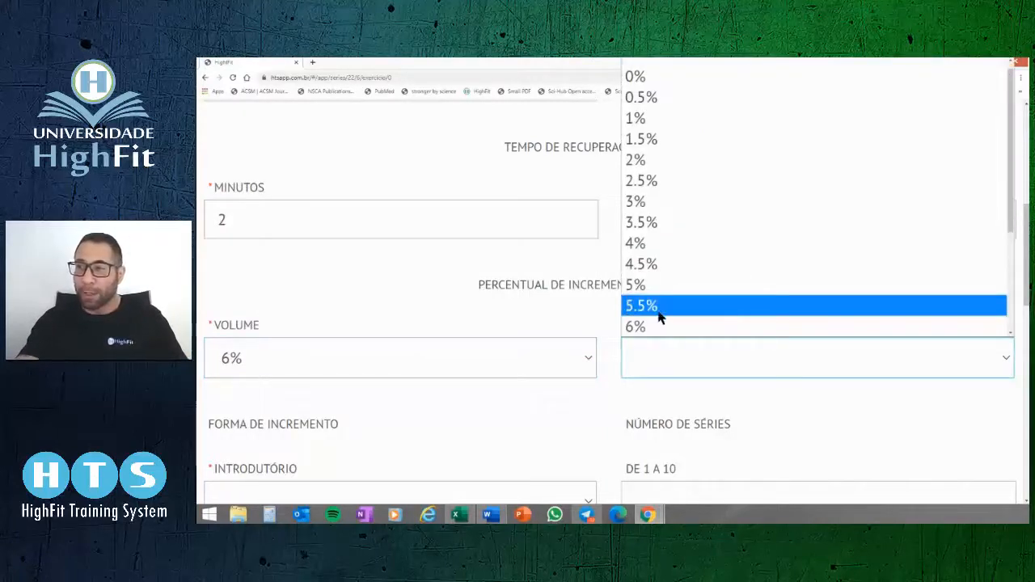
{"action": "left_click", "coordinate": [651, 321]}
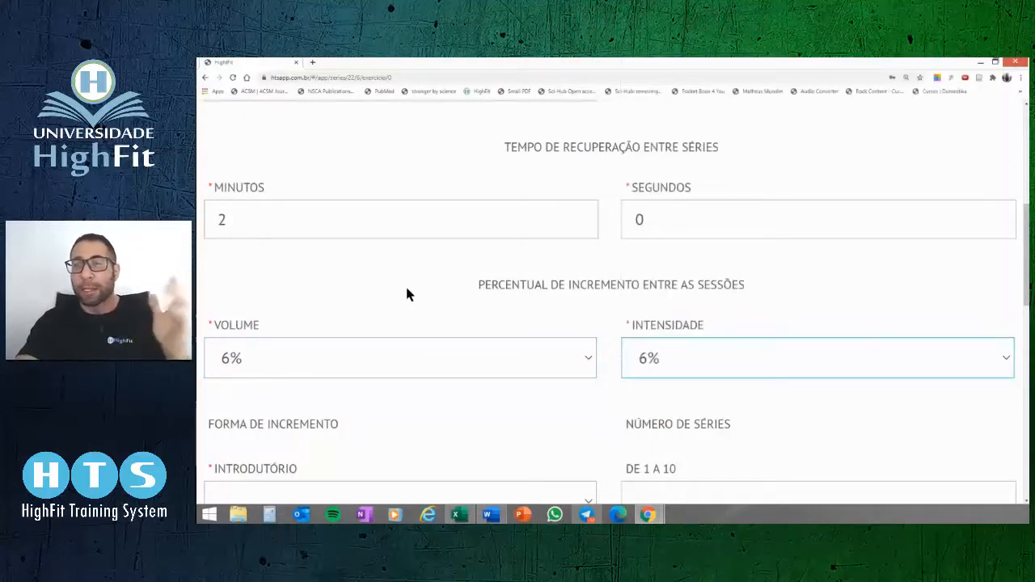
Set the increment form to Volume e Intensidade for Introdutório with 3 series and for Condicionante I with 4 series.
{"action": "scroll", "coordinate": [407, 293], "scroll_direction": "down", "scroll_amount": 3}
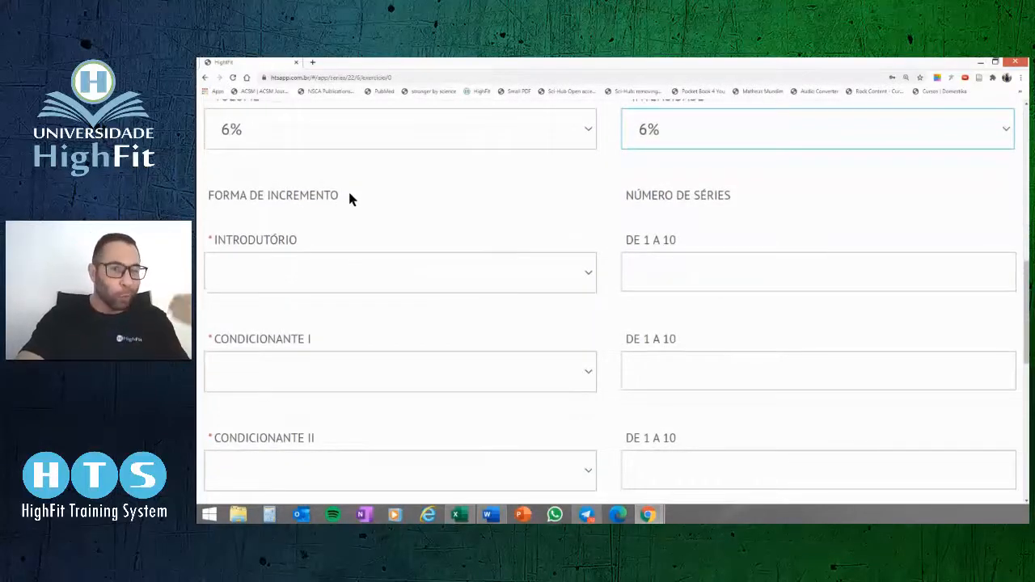
{"action": "left_click", "coordinate": [283, 274]}
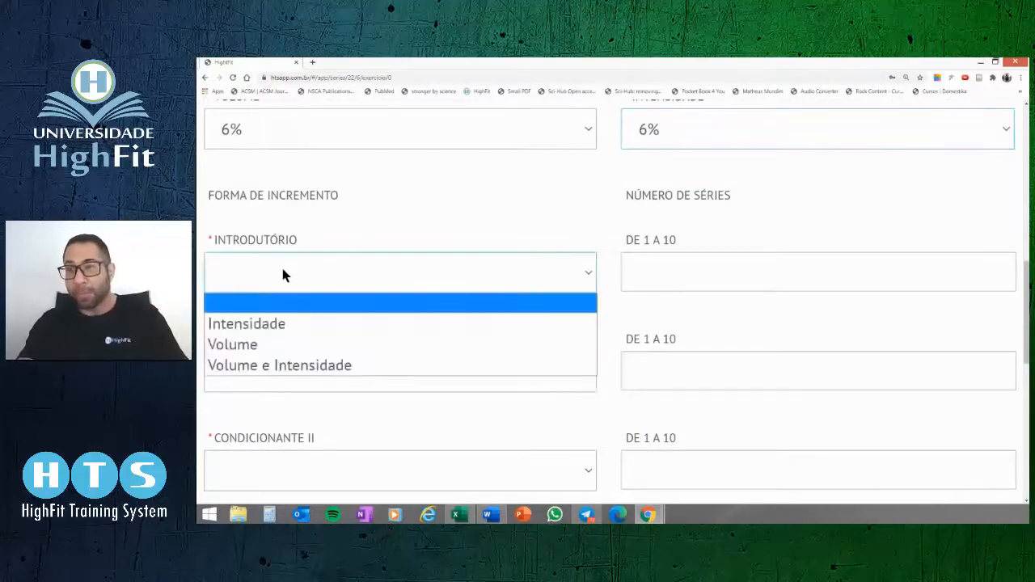
{"action": "left_click", "coordinate": [301, 370]}
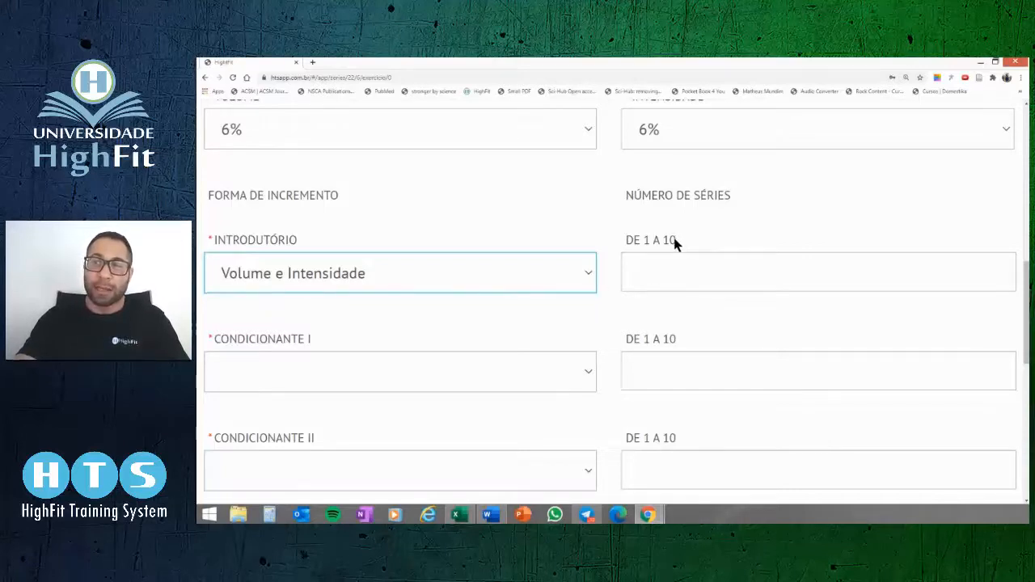
{"action": "left_click", "coordinate": [655, 274]}
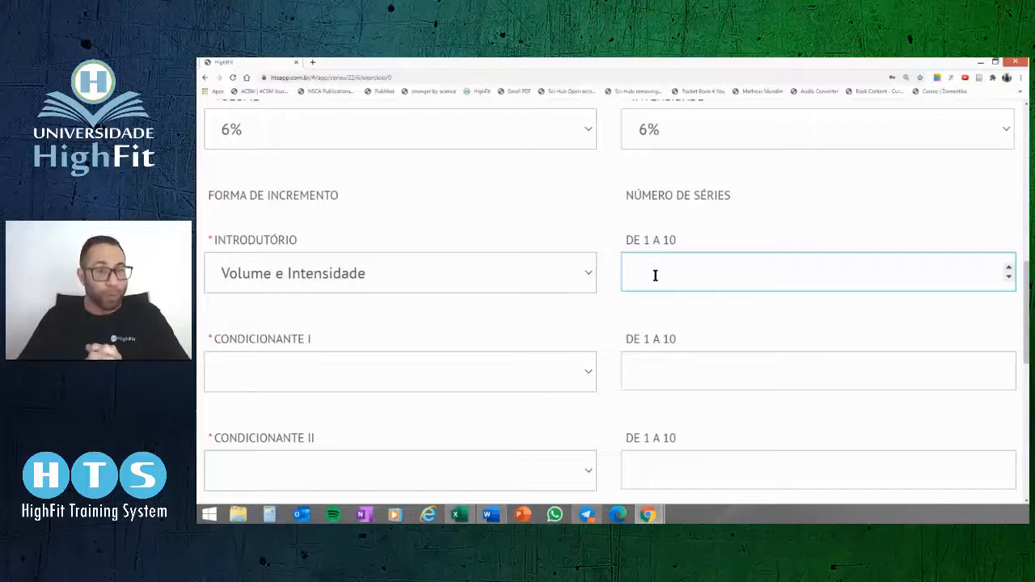
{"action": "type", "text": "3"}
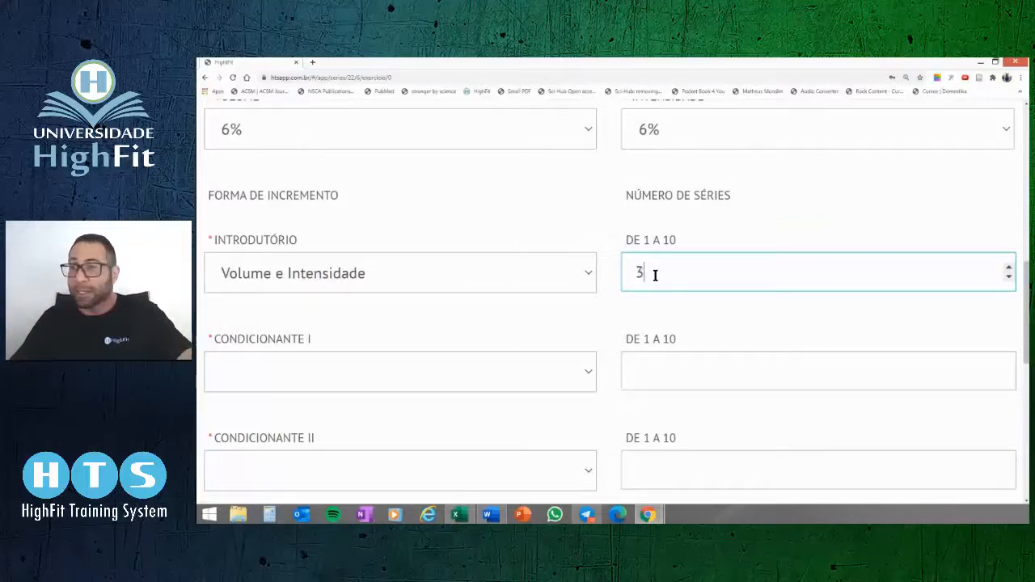
{"action": "left_click", "coordinate": [294, 375]}
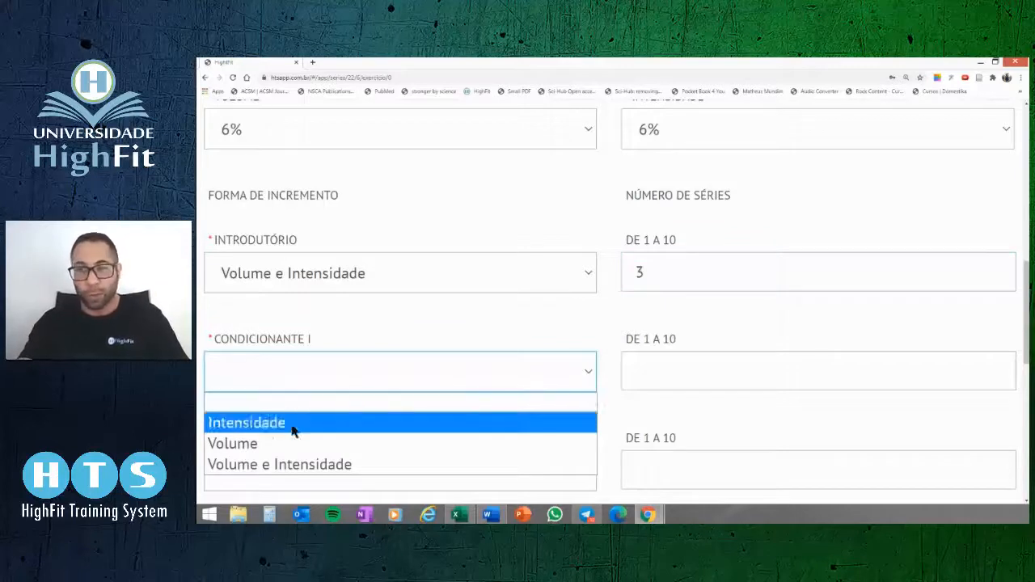
{"action": "left_click", "coordinate": [287, 465]}
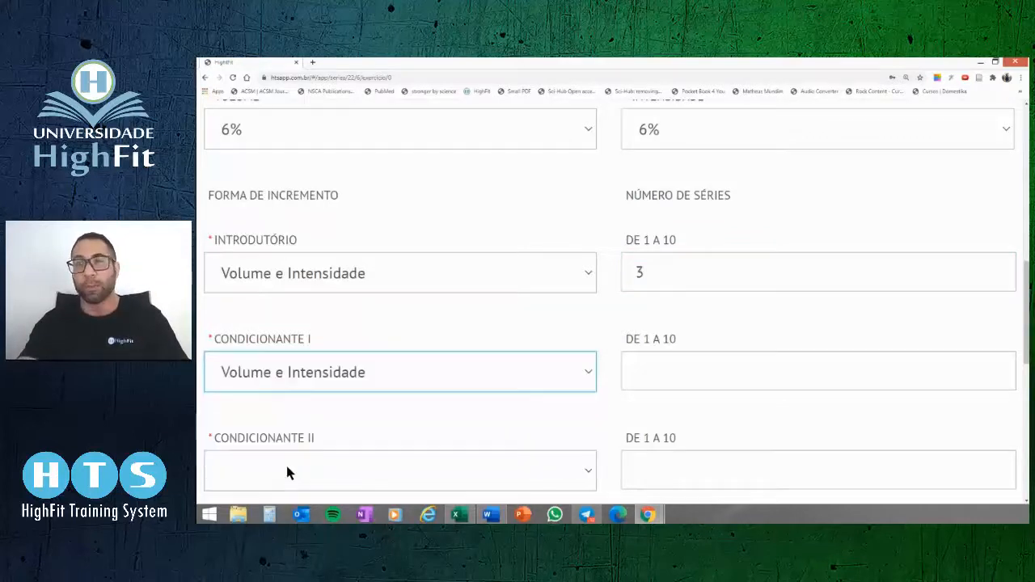
{"action": "left_click", "coordinate": [651, 364]}
{"action": "type", "text": "4"}
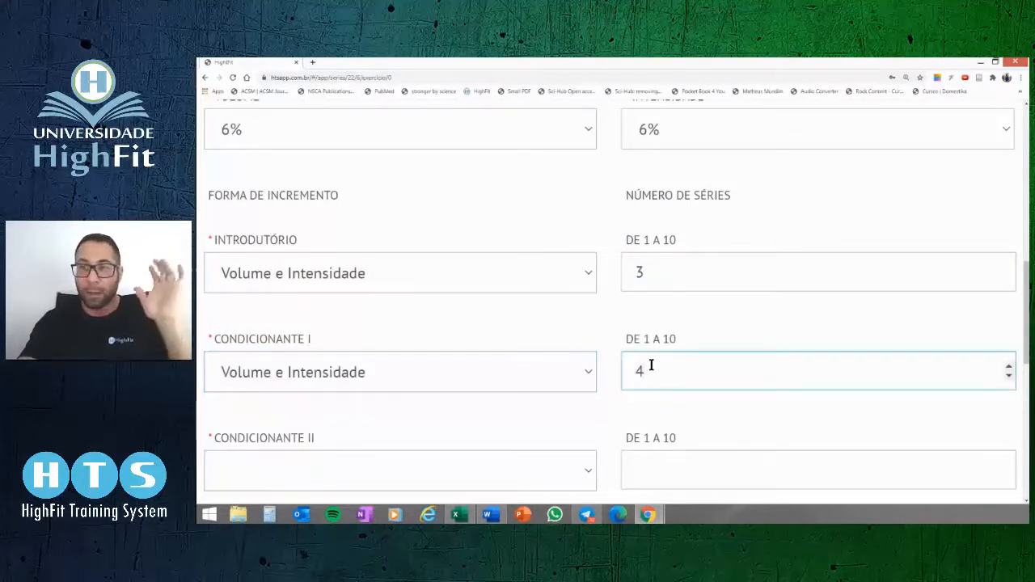
Set the increment form for Condicionante II to Volume e Intensidade with 4 series.
{"action": "scroll", "coordinate": [407, 311], "scroll_direction": "down", "scroll_amount": 1}
{"action": "scroll", "coordinate": [406, 315], "scroll_direction": "down", "scroll_amount": 2}
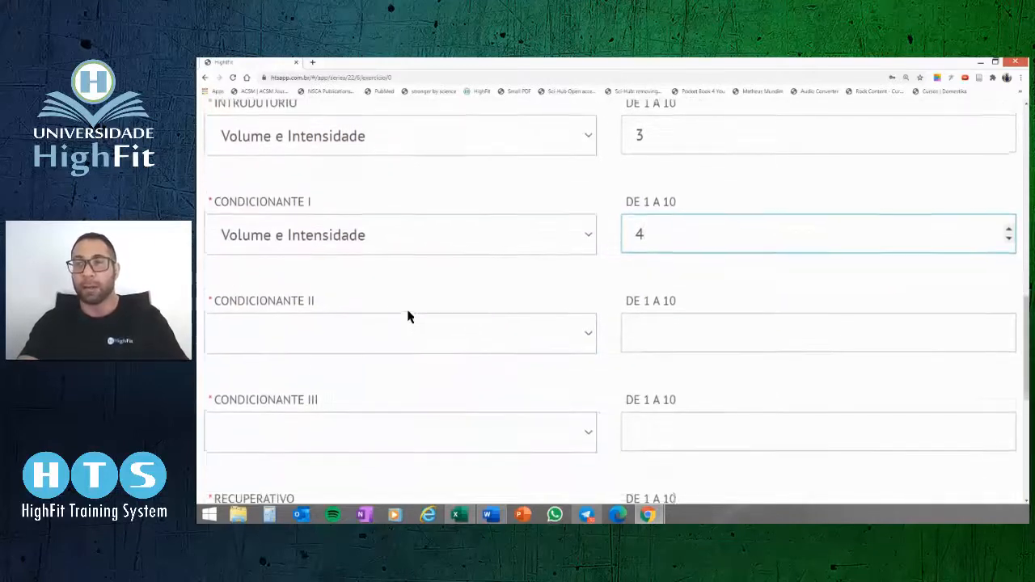
{"action": "left_click", "coordinate": [272, 332]}
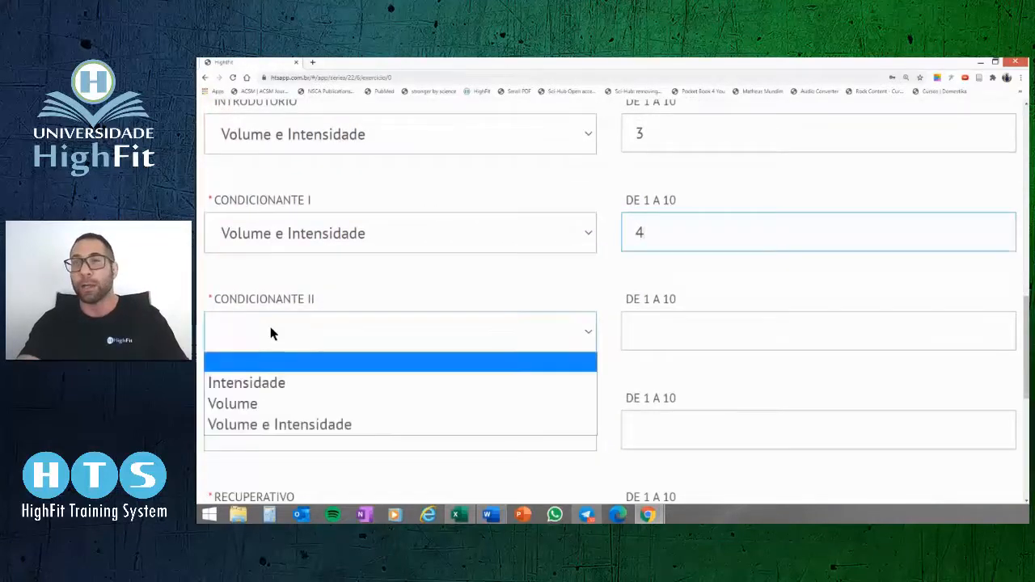
{"action": "left_click", "coordinate": [304, 426]}
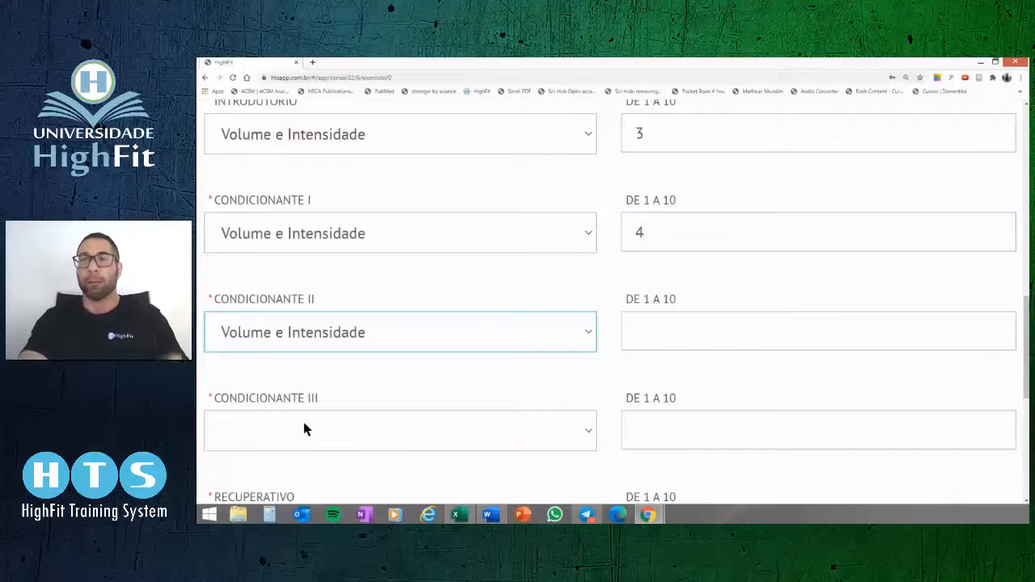
{"action": "left_click", "coordinate": [659, 331]}
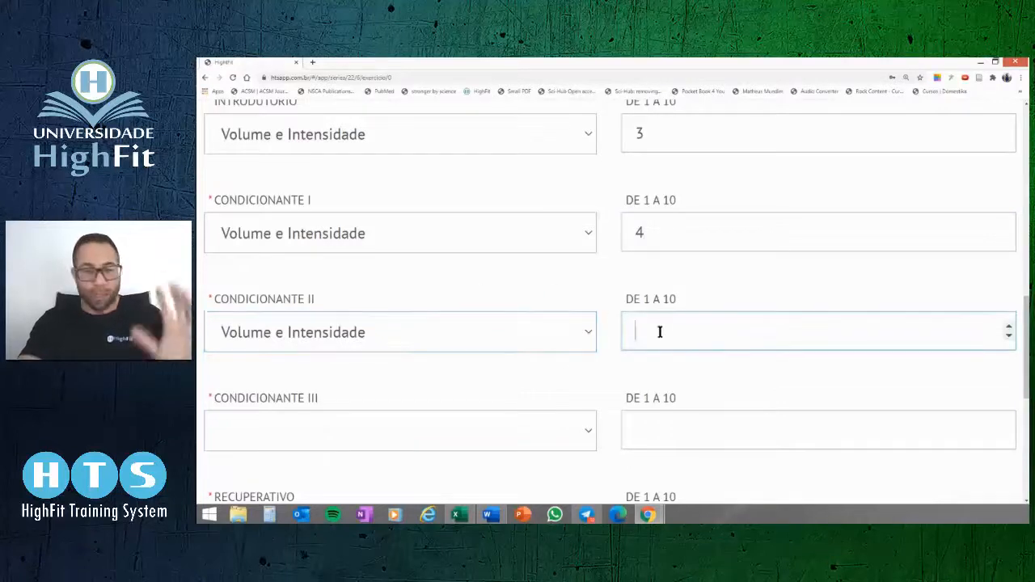
{"action": "type", "text": "4"}
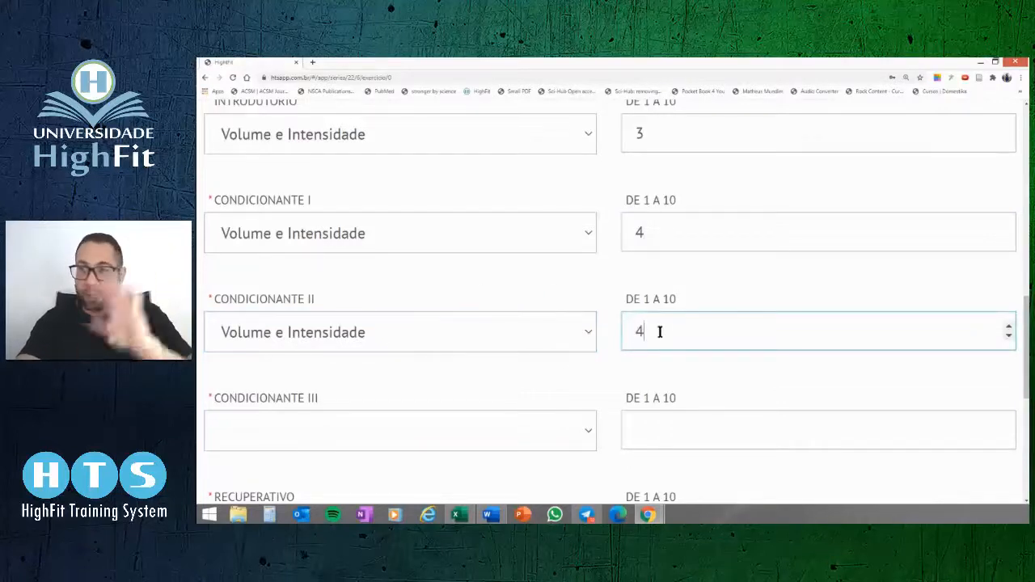
Set the increment form for Condicionante III to Volume e Intensidade with 4 series.
{"action": "left_click", "coordinate": [298, 428]}
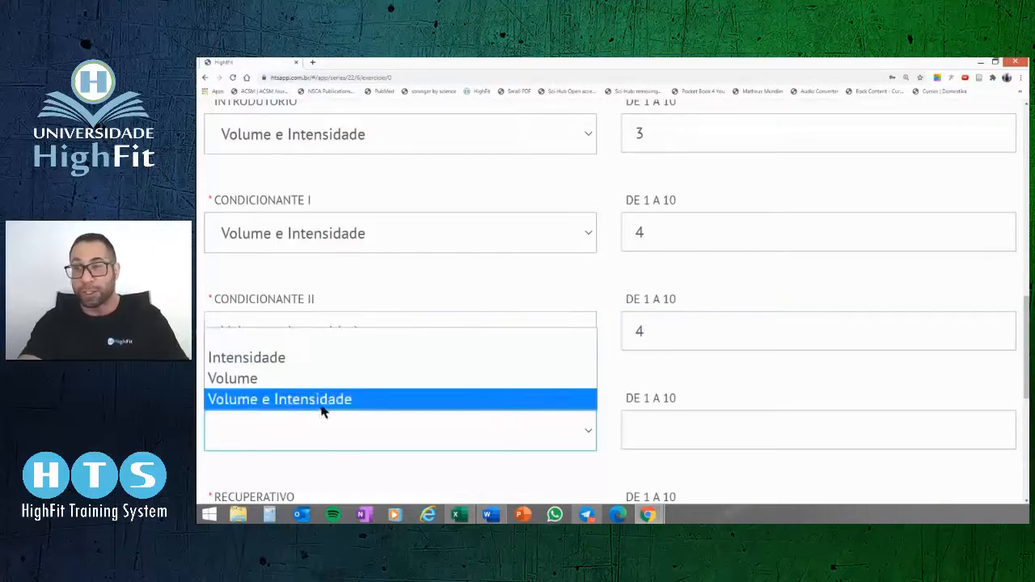
{"action": "left_click", "coordinate": [323, 398]}
{"action": "left_click", "coordinate": [666, 430]}
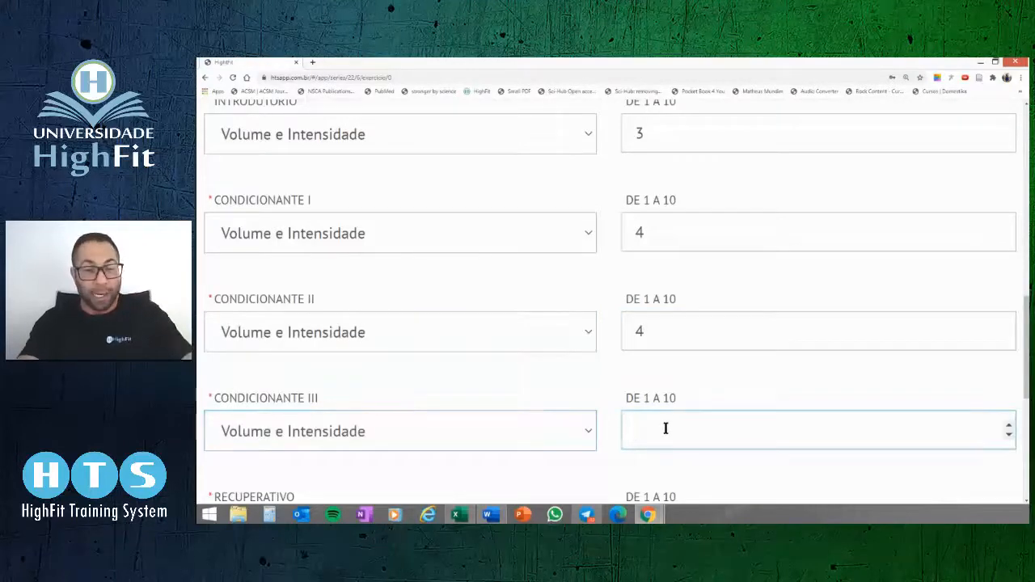
{"action": "type", "text": "4"}
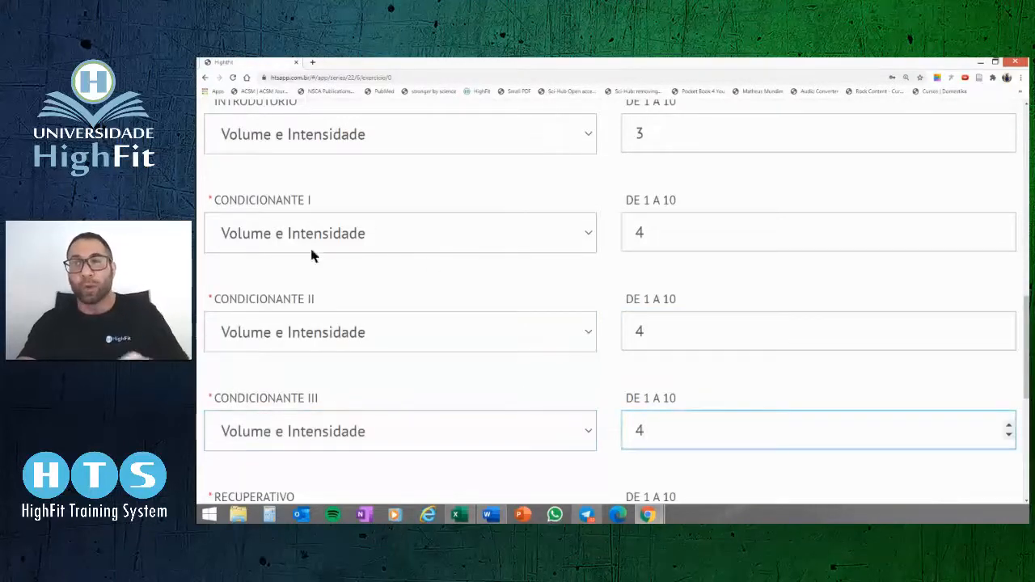
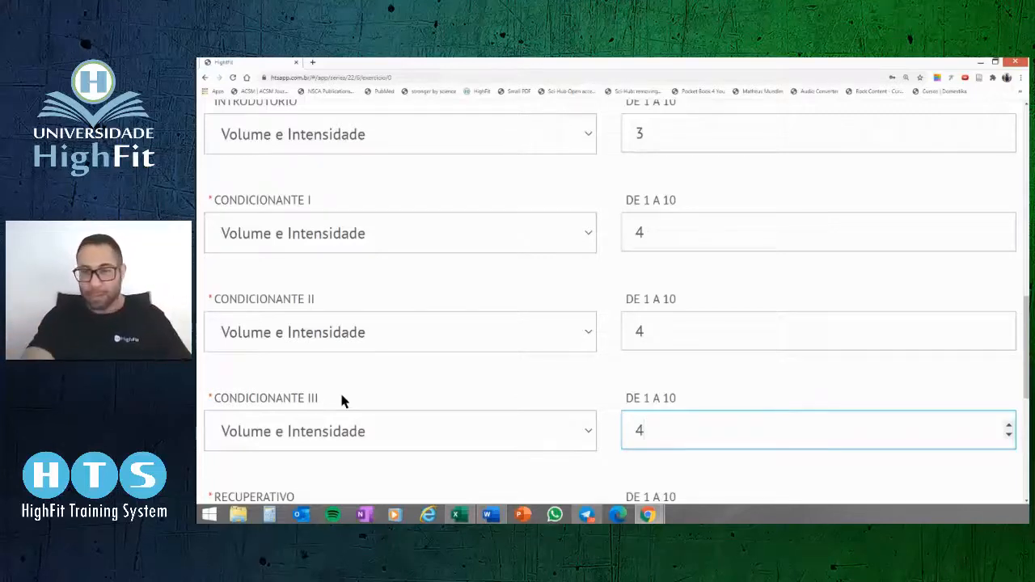
Set the increment form for Recuperativo to Intensidade with 2 series.
{"action": "scroll", "coordinate": [339, 399], "scroll_direction": "down", "scroll_amount": 3}
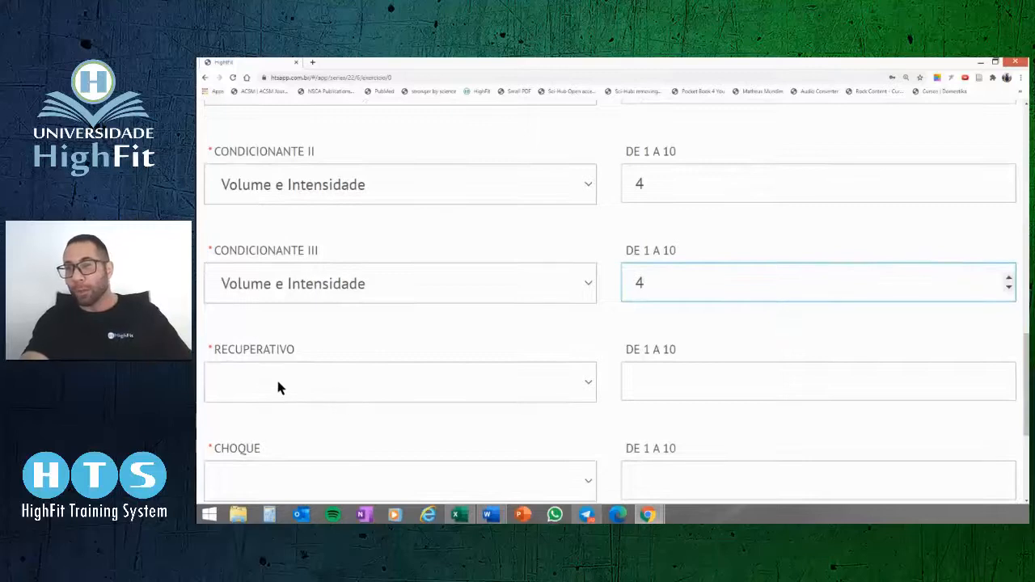
{"action": "left_click", "coordinate": [274, 381]}
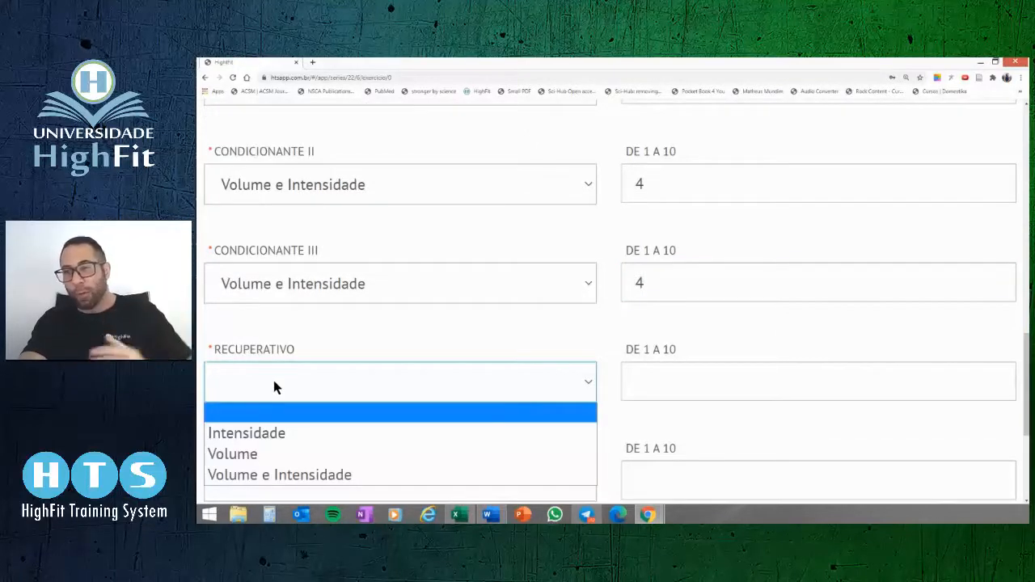
{"action": "left_click", "coordinate": [264, 433]}
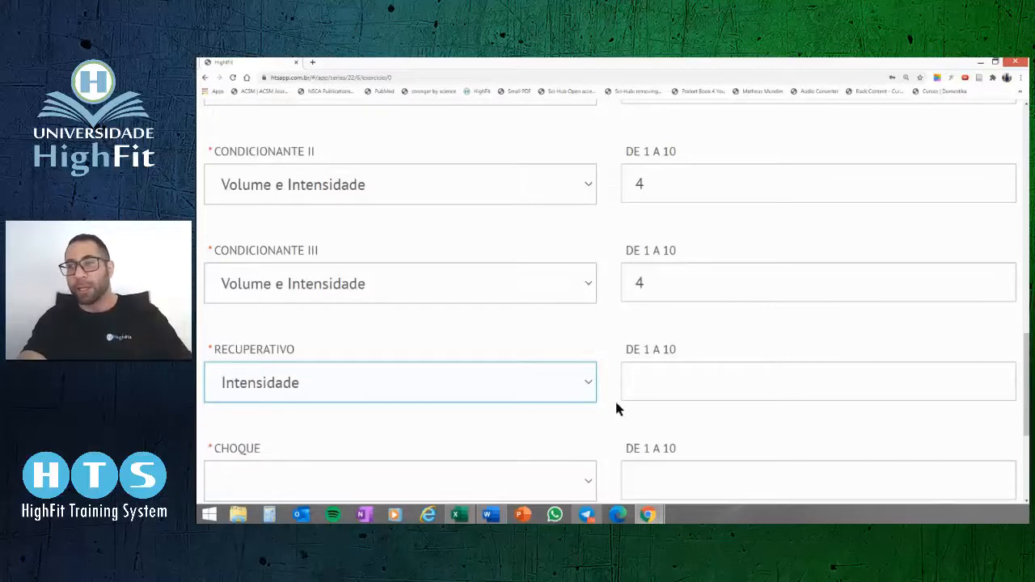
{"action": "left_click", "coordinate": [659, 387]}
{"action": "type", "text": "2"}
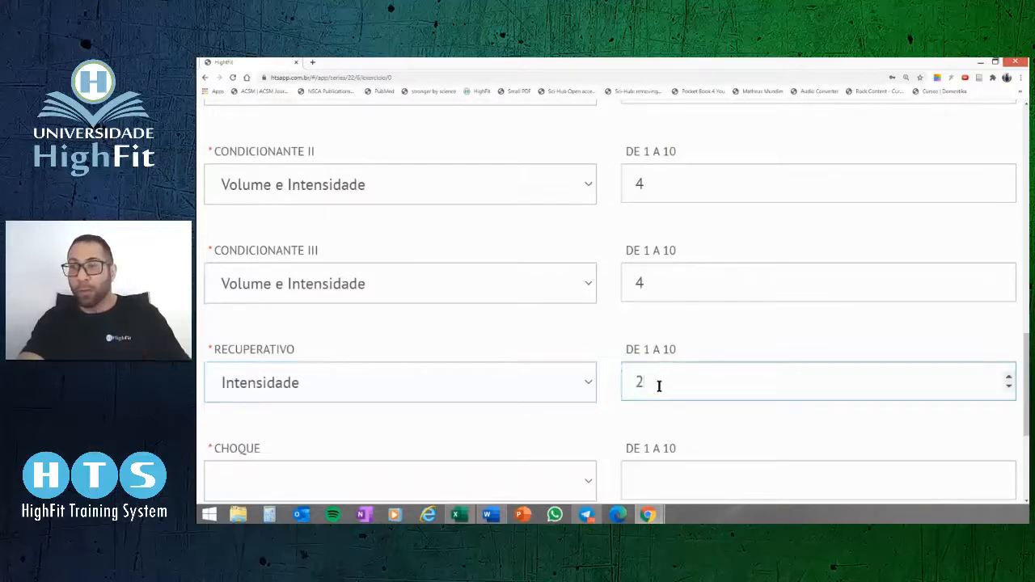
{"action": "left_click", "coordinate": [395, 414]}
Set the increment form for Choque to Volume with 3 series.
{"action": "scroll", "coordinate": [396, 420], "scroll_direction": "down", "scroll_amount": 3}
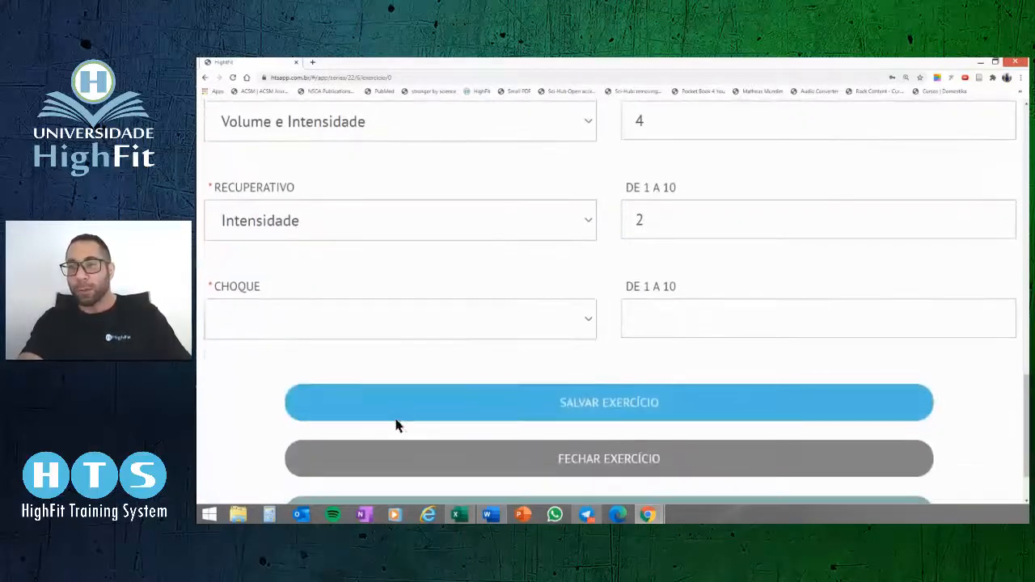
{"action": "left_click", "coordinate": [259, 323]}
{"action": "left_click", "coordinate": [242, 392]}
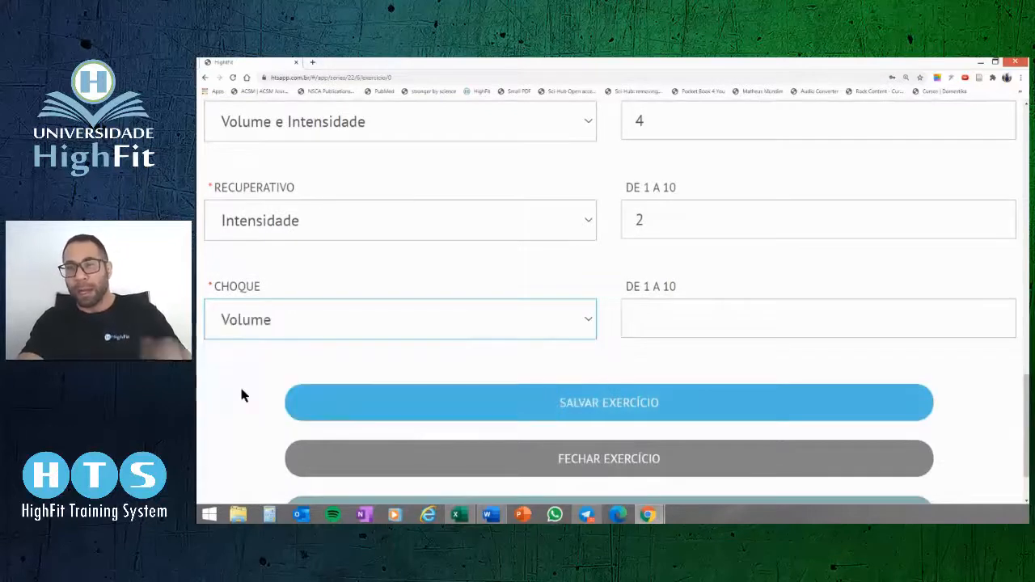
{"action": "left_click", "coordinate": [650, 318]}
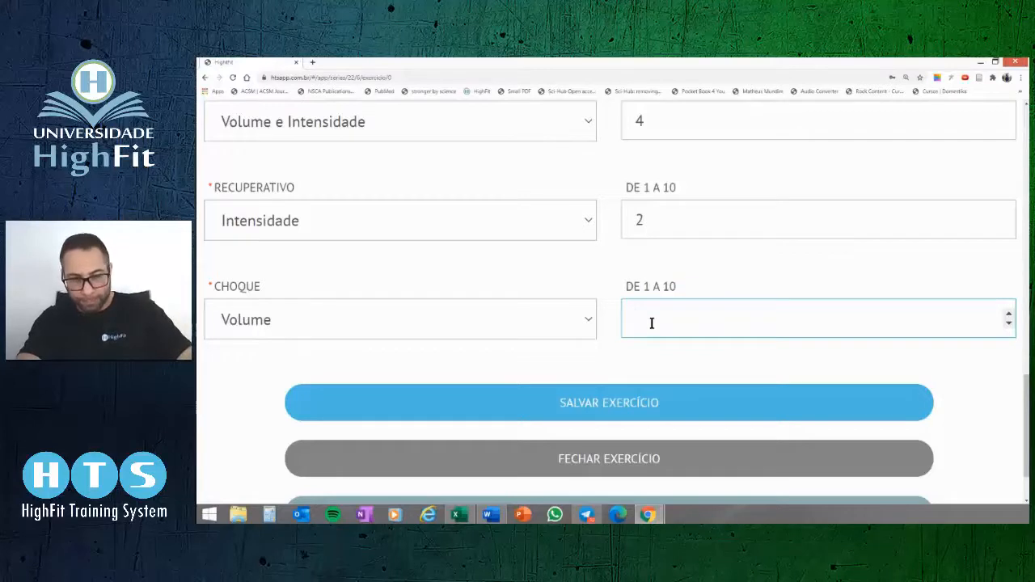
{"action": "type", "text": "3"}
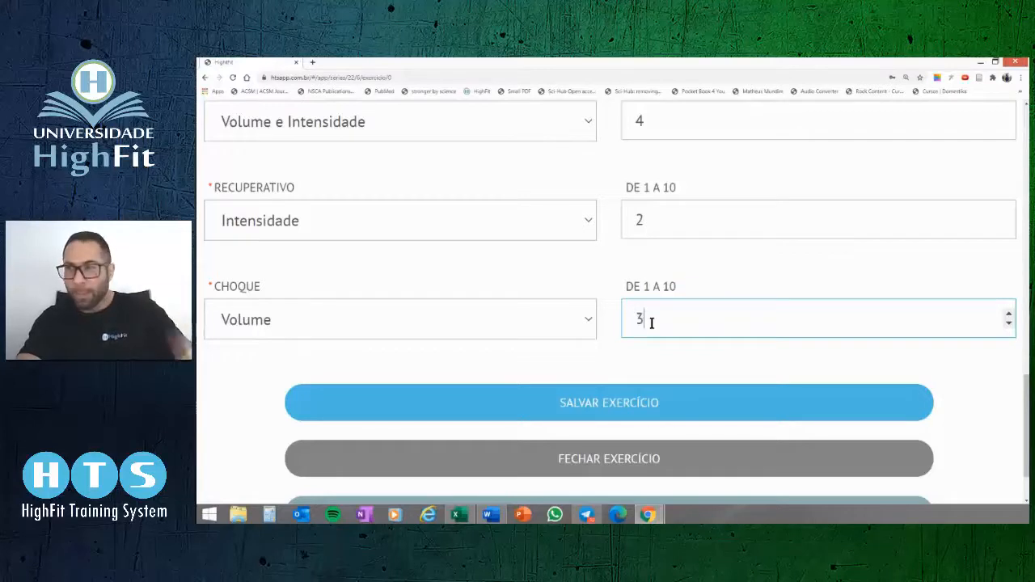
Save the SUPINO exercise and close it to return to the training form.
{"action": "left_click", "coordinate": [620, 391]}
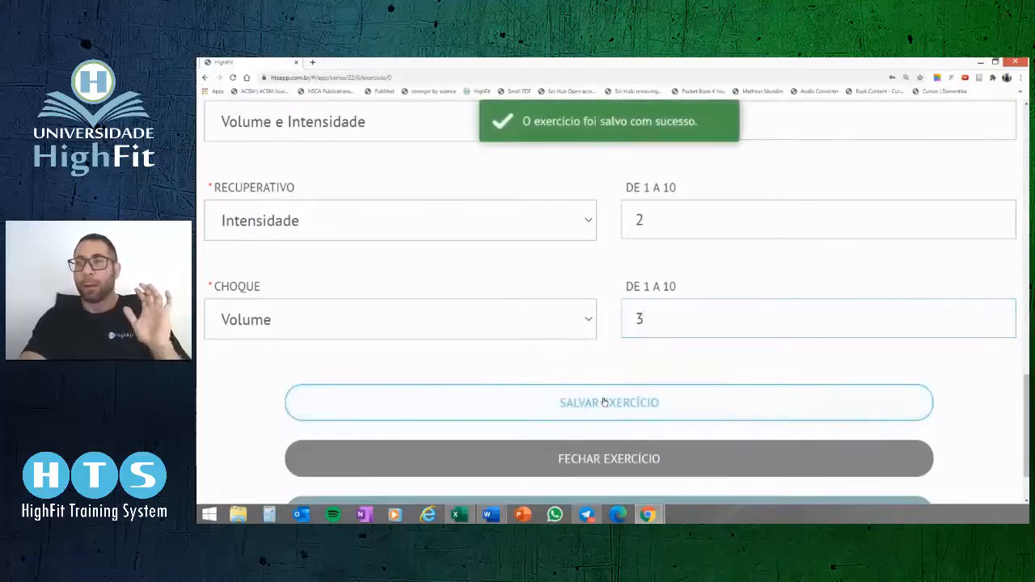
{"action": "scroll", "coordinate": [582, 358], "scroll_direction": "down", "scroll_amount": 1}
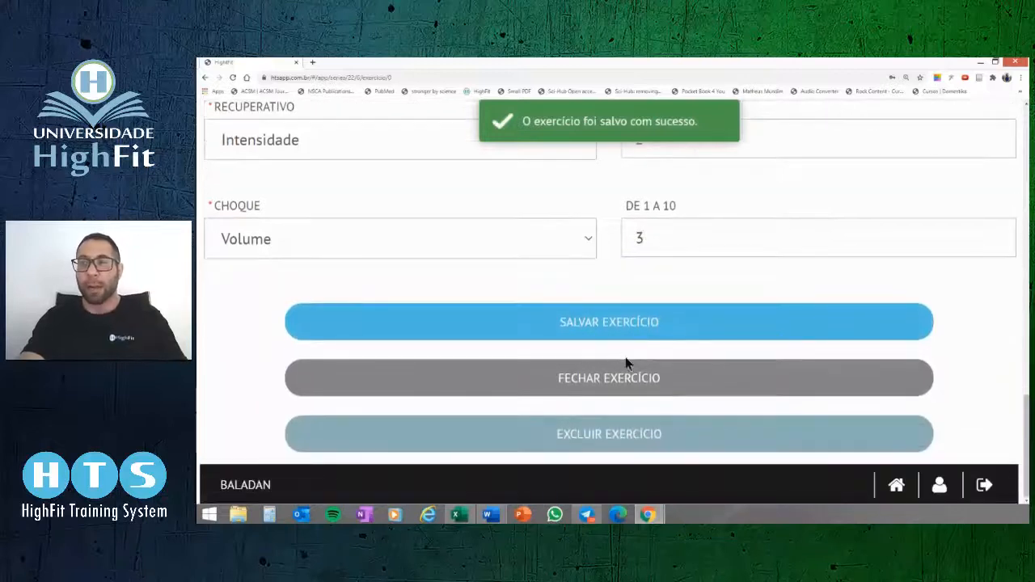
{"action": "left_click", "coordinate": [614, 375]}
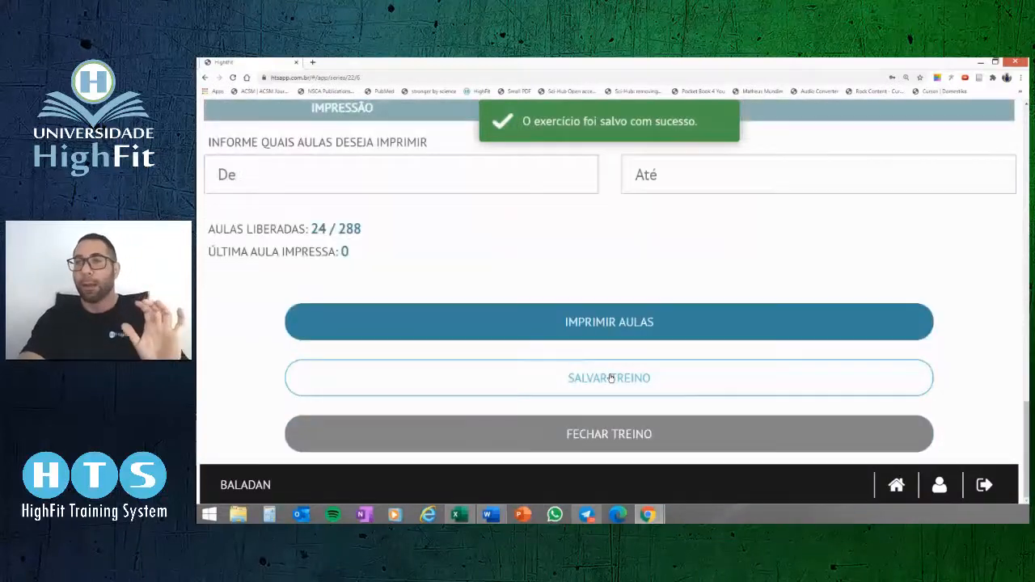
Set the recovery time between exercises to 3 minutes in the training's exercise section.
{"action": "scroll", "coordinate": [469, 257], "scroll_direction": "up", "scroll_amount": 6}
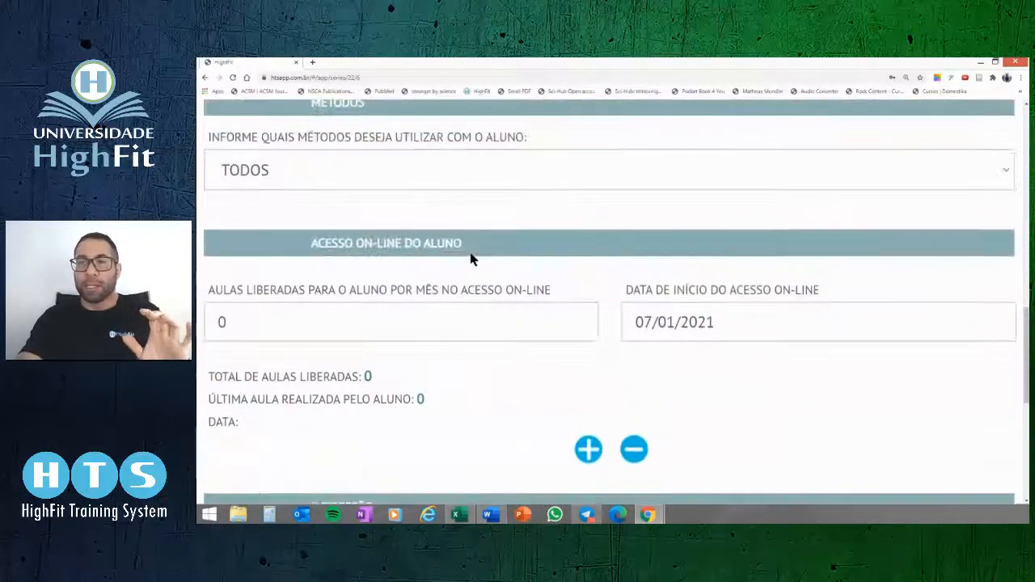
{"action": "scroll", "coordinate": [471, 258], "scroll_direction": "up", "scroll_amount": 3}
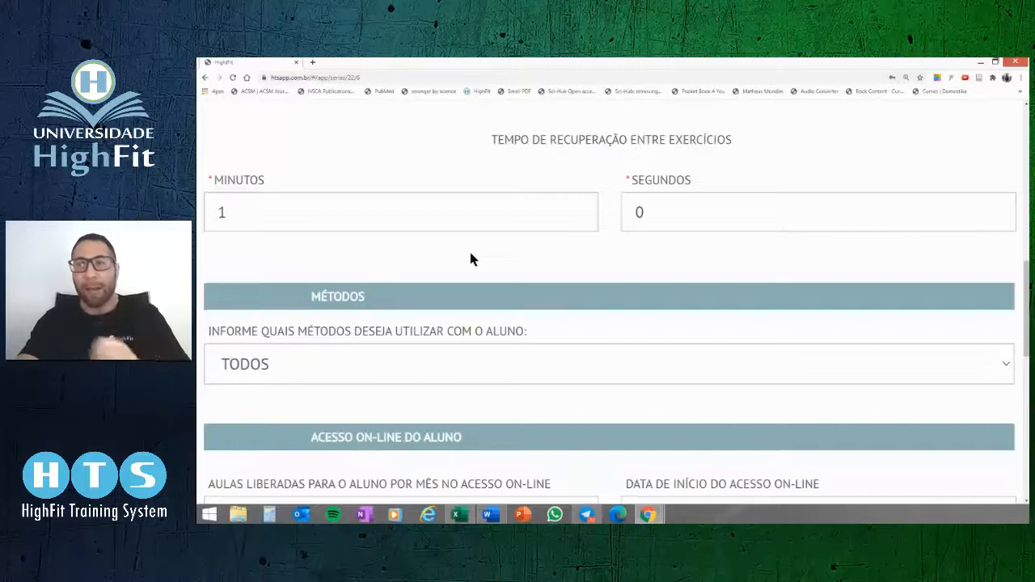
{"action": "scroll", "coordinate": [471, 259], "scroll_direction": "up", "scroll_amount": 2}
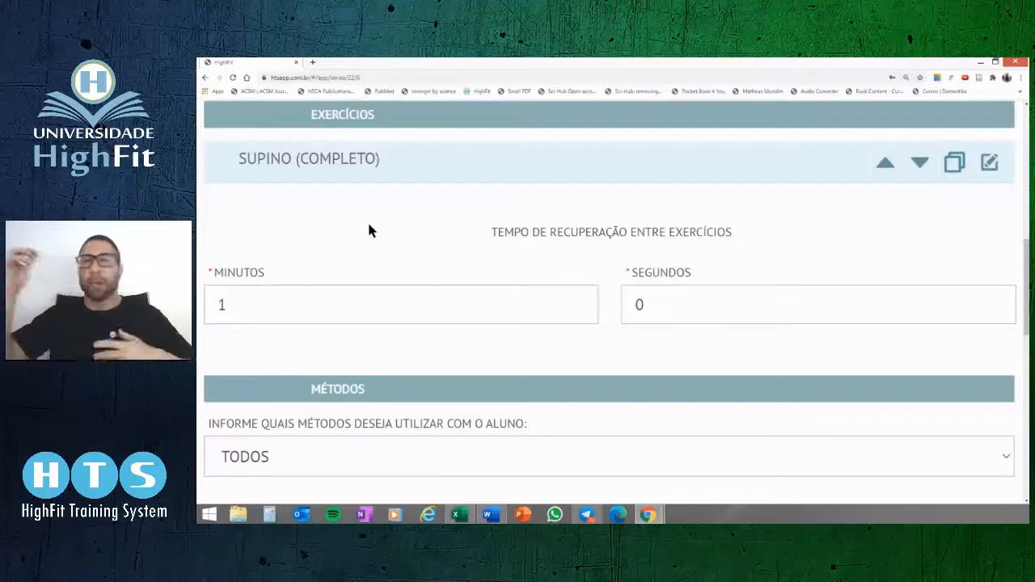
{"action": "left_click", "coordinate": [241, 302]}
{"action": "double_click", "coordinate": [251, 301]}
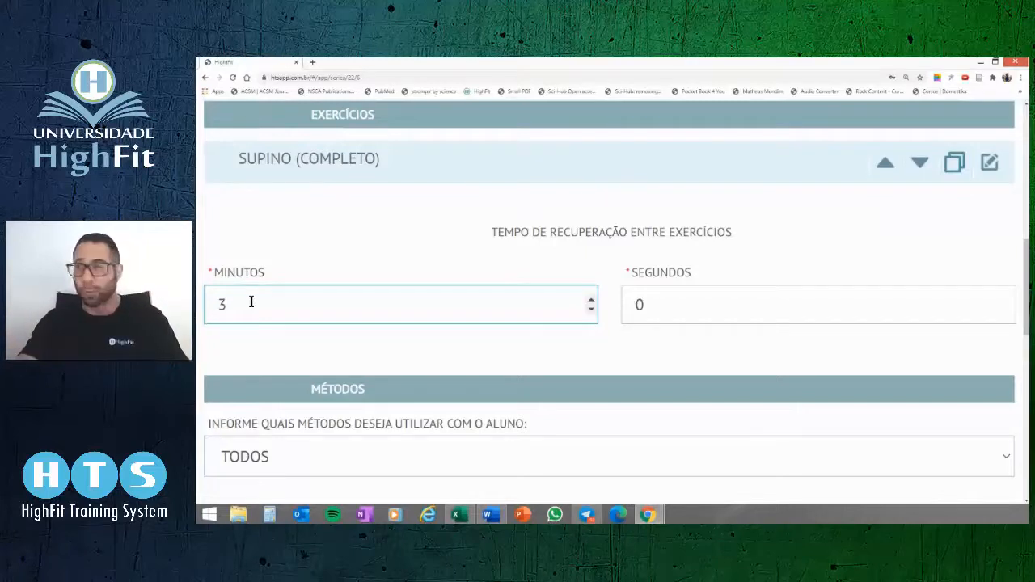
{"action": "scroll", "coordinate": [340, 259], "scroll_direction": "down", "scroll_amount": 1}
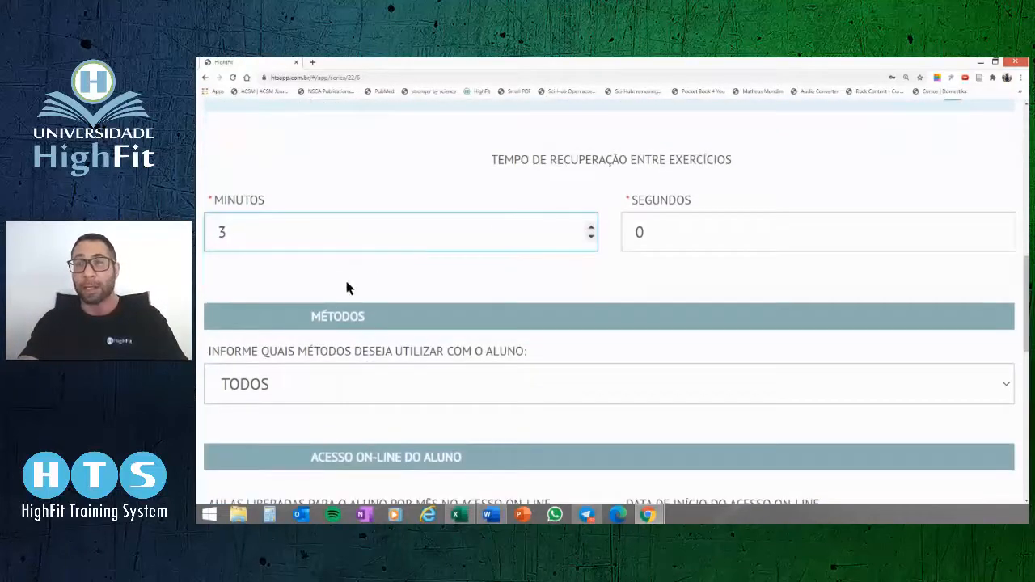
{"action": "left_click", "coordinate": [340, 280]}
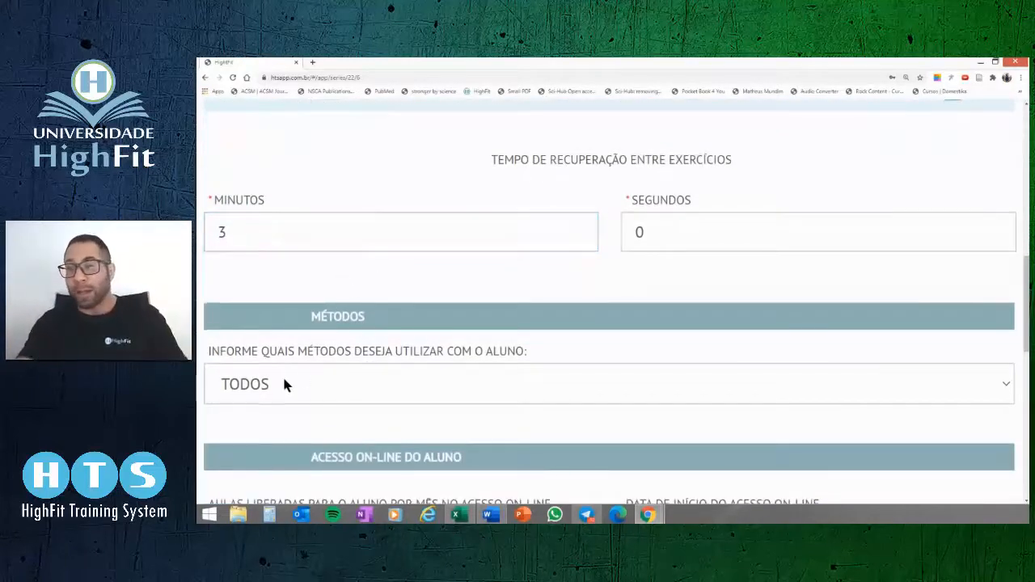
Restrict the methods used with the student to Apenas REPETIÇÃO REG.
{"action": "scroll", "coordinate": [283, 384], "scroll_direction": "down", "scroll_amount": 1}
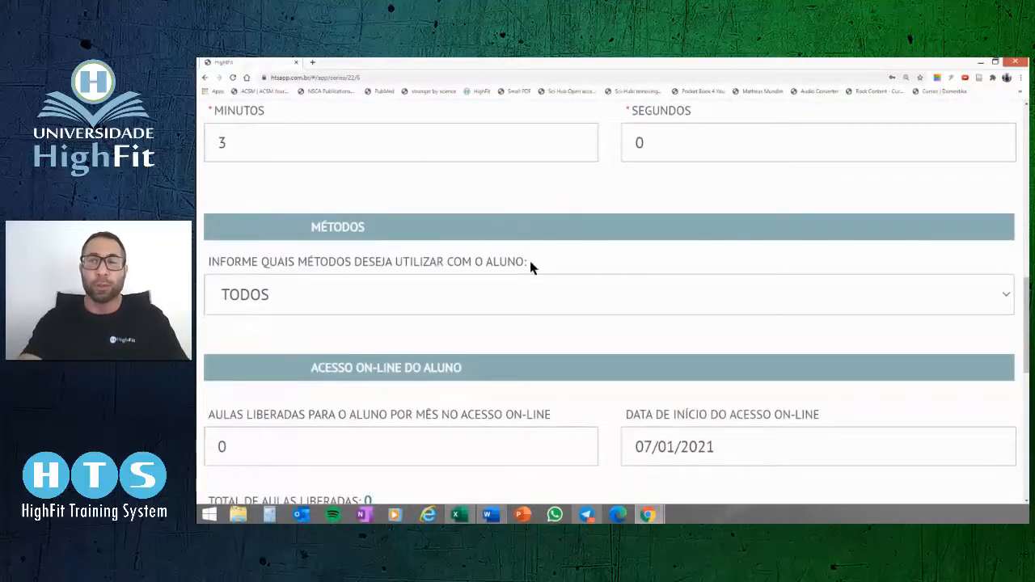
{"action": "left_click", "coordinate": [298, 294]}
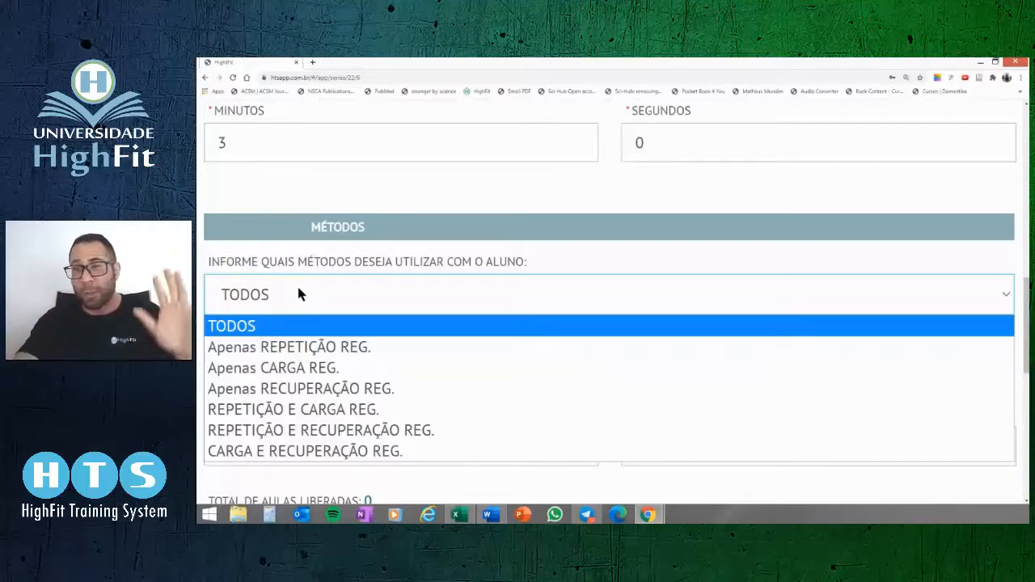
{"action": "left_click", "coordinate": [303, 347]}
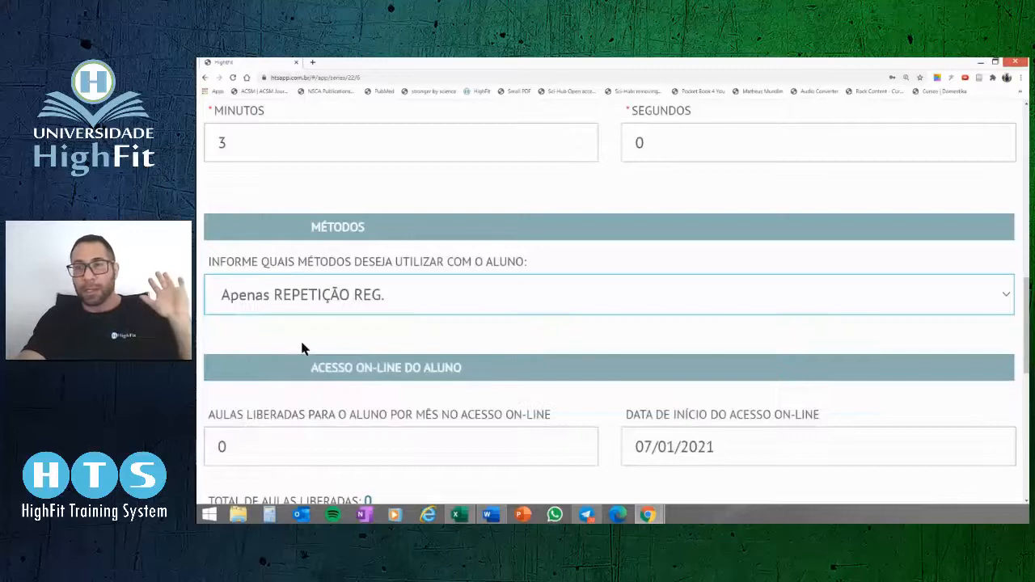
Set the range of classes for printing from 1 to 8 in the Impressão section.
{"action": "scroll", "coordinate": [301, 347], "scroll_direction": "down", "scroll_amount": 2}
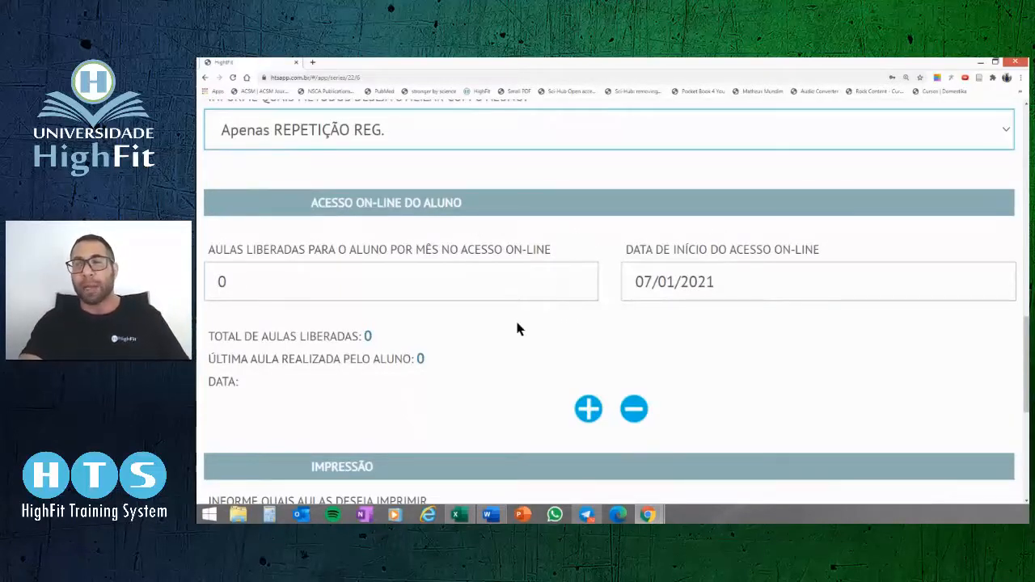
{"action": "scroll", "coordinate": [515, 323], "scroll_direction": "down", "scroll_amount": 2}
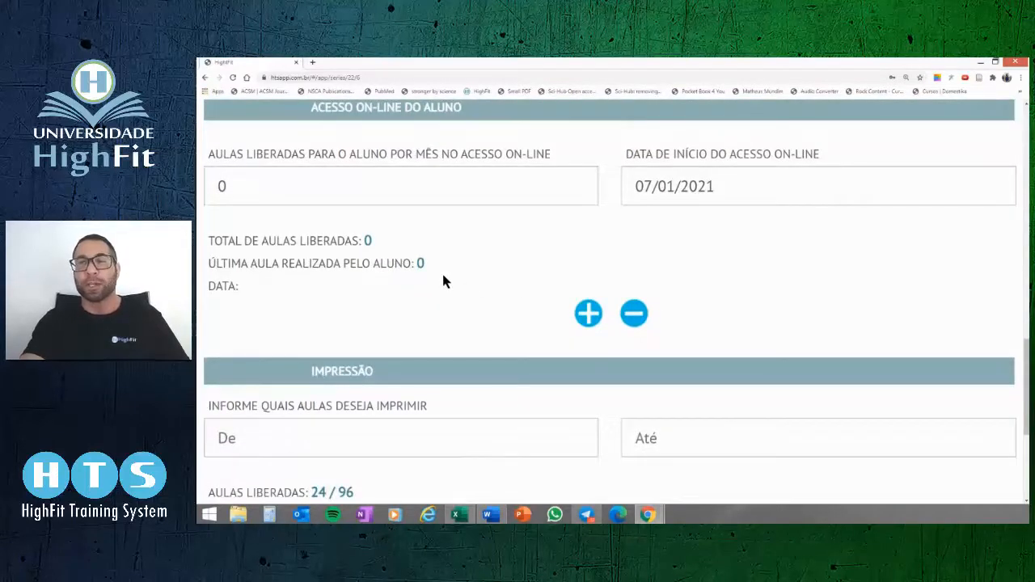
{"action": "scroll", "coordinate": [443, 276], "scroll_direction": "down", "scroll_amount": 3}
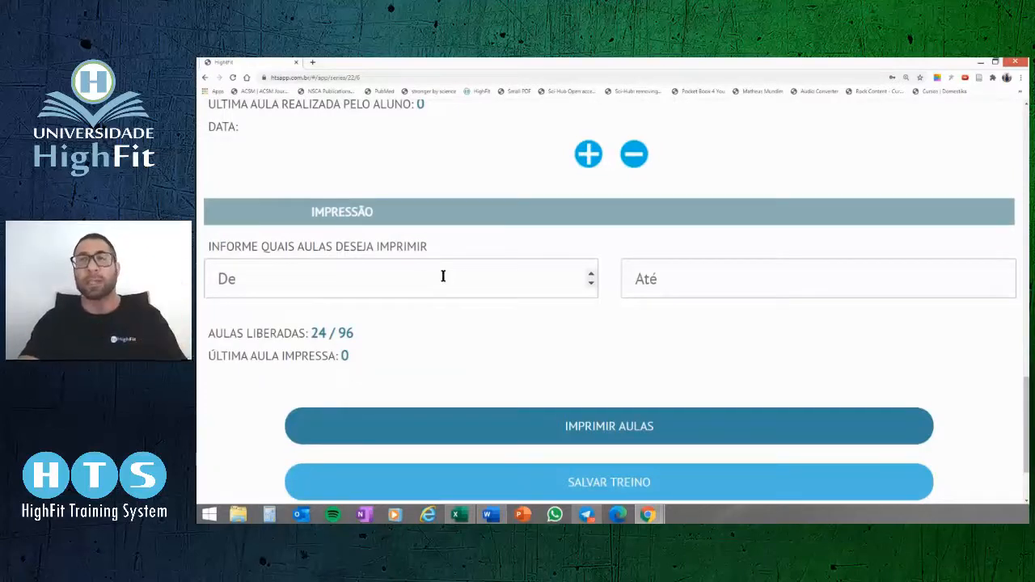
{"action": "left_click", "coordinate": [266, 280]}
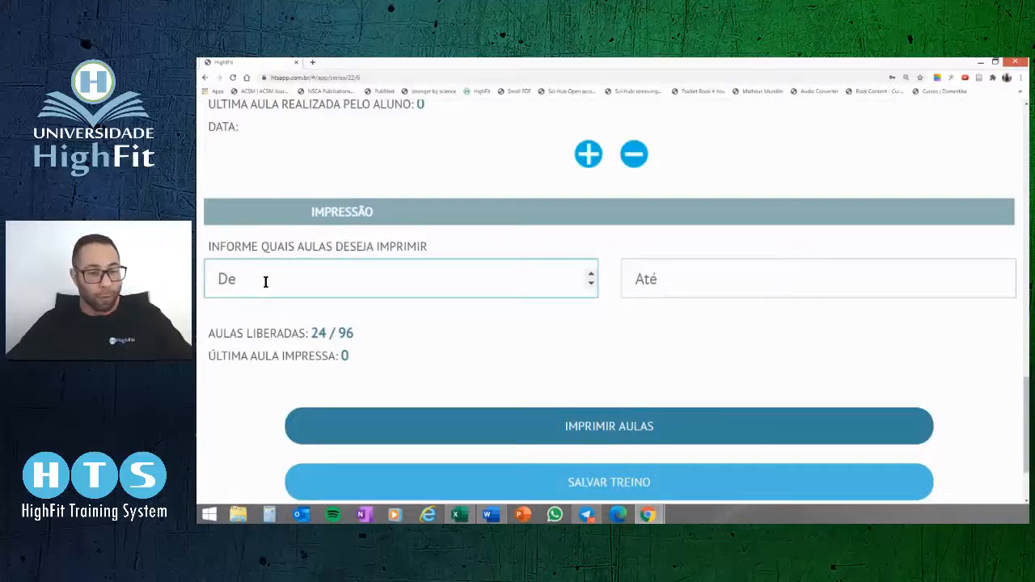
{"action": "type", "text": "1"}
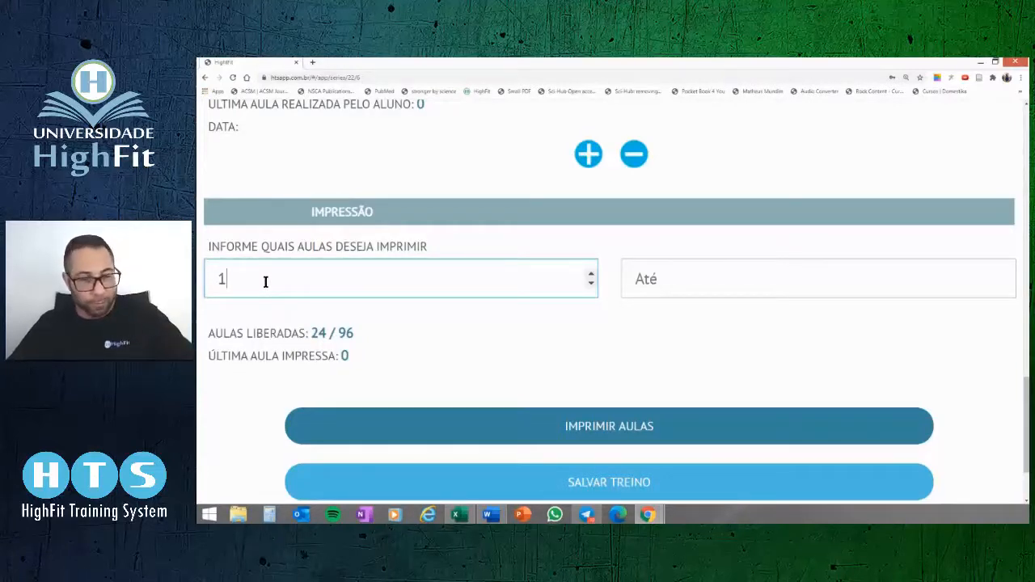
{"action": "key", "text": "Tab"}
{"action": "type", "text": "8"}
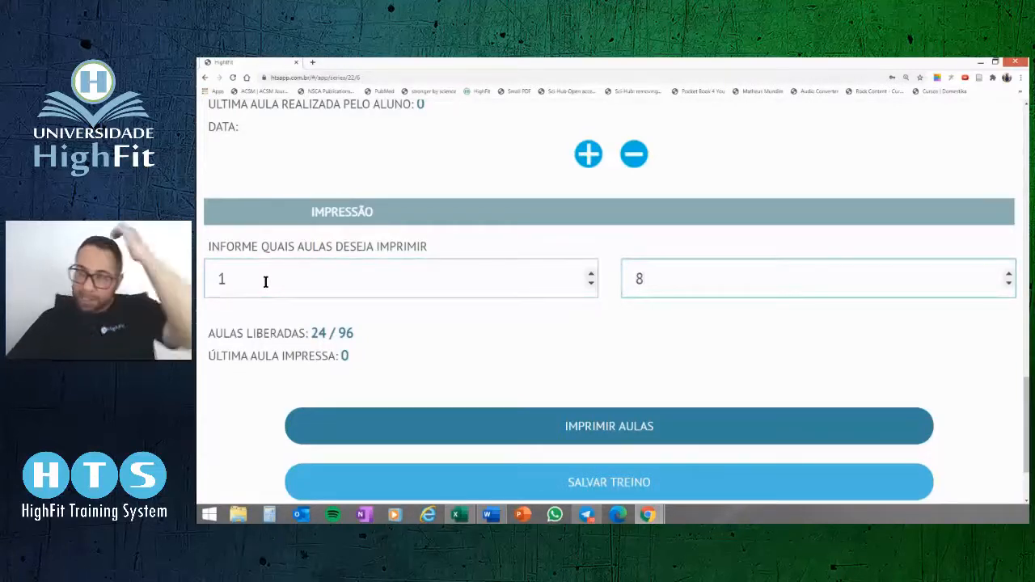
Set the last class for printing to 12 in the Impressão section and save the training.
{"action": "key", "text": "BackSpace"}
{"action": "type", "text": "12"}
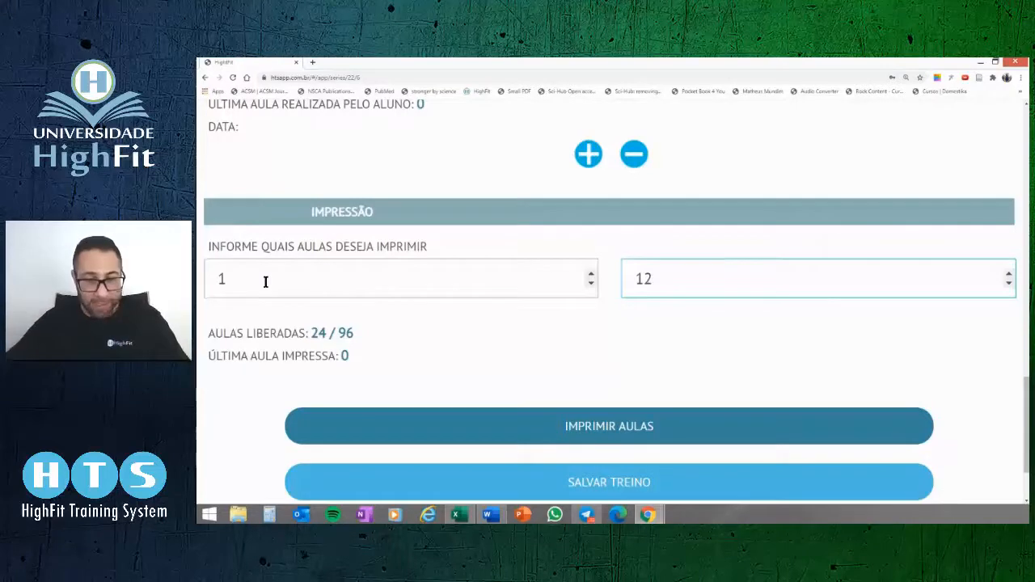
{"action": "scroll", "coordinate": [265, 281], "scroll_direction": "down", "scroll_amount": 2}
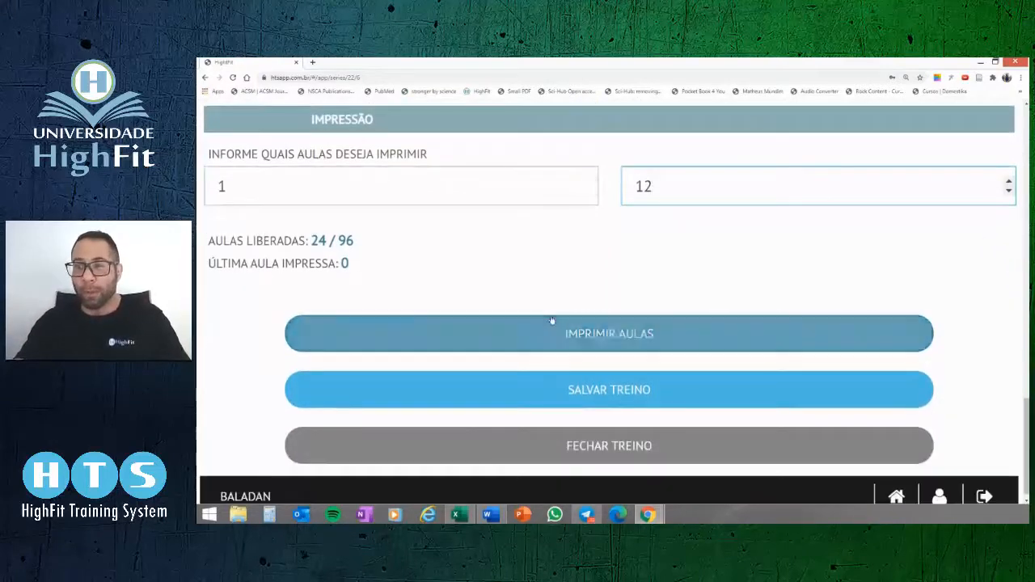
{"action": "left_click", "coordinate": [582, 393]}
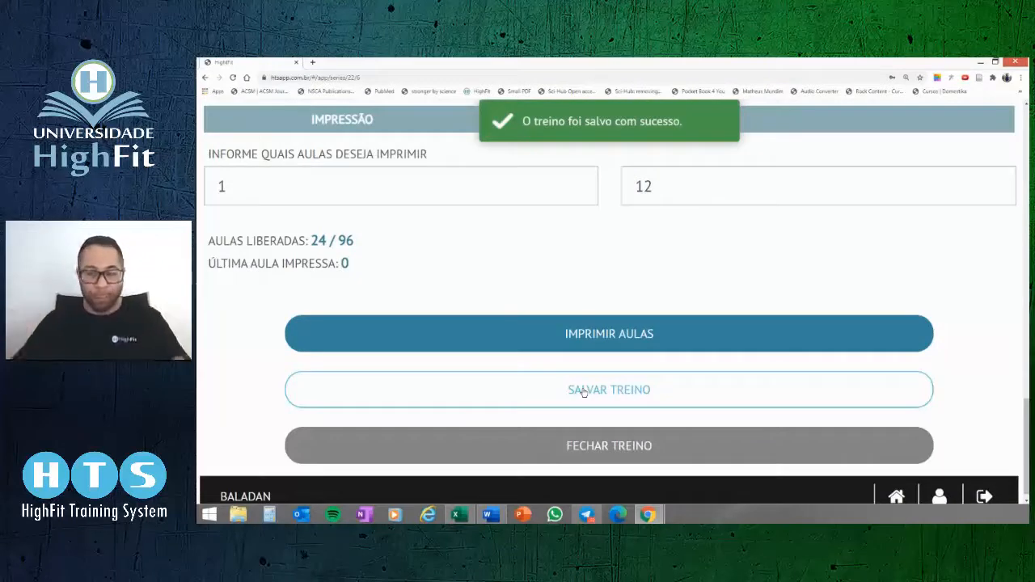
Generate the printable sheets for classes 1 to 12 and reduce their page zoom to 175%.
{"action": "left_click", "coordinate": [608, 334]}
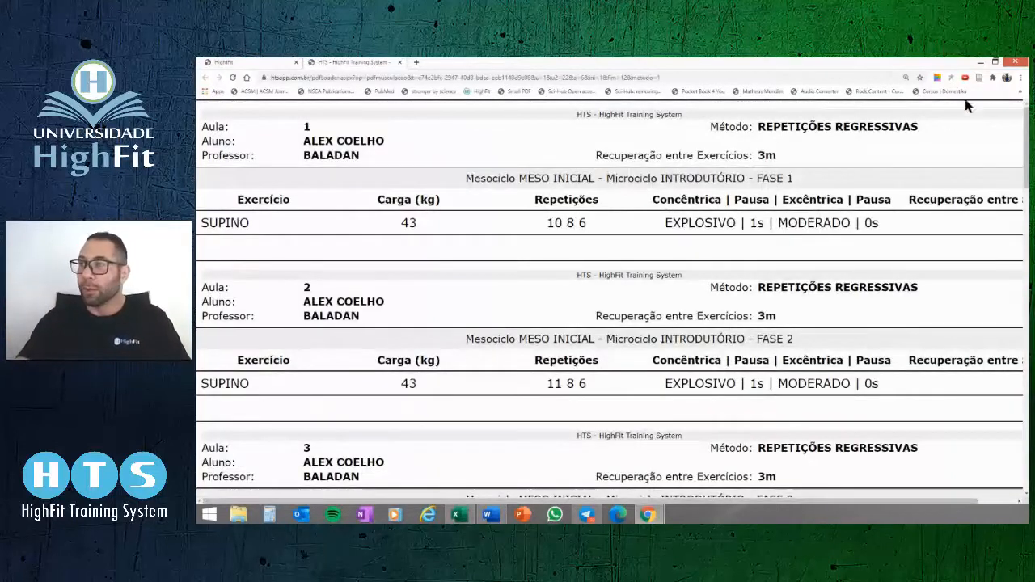
{"action": "left_click", "coordinate": [1020, 78]}
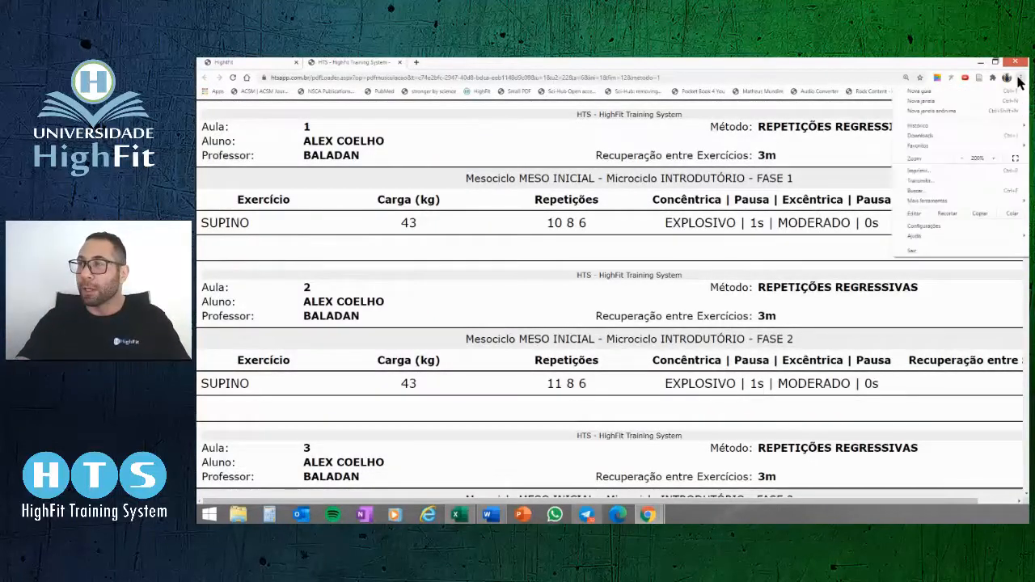
{"action": "left_click", "coordinate": [961, 158]}
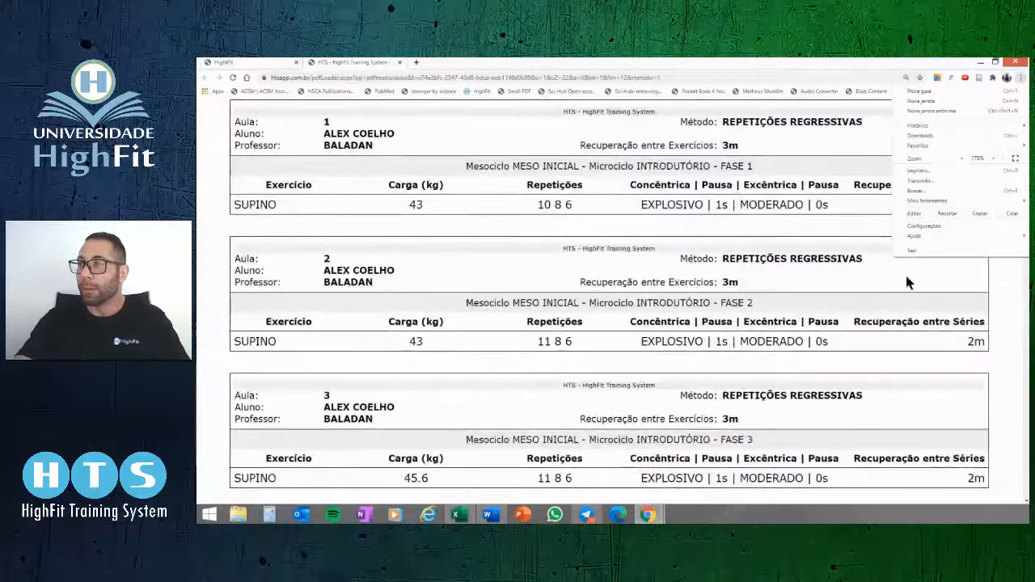
{"action": "left_click", "coordinate": [781, 275]}
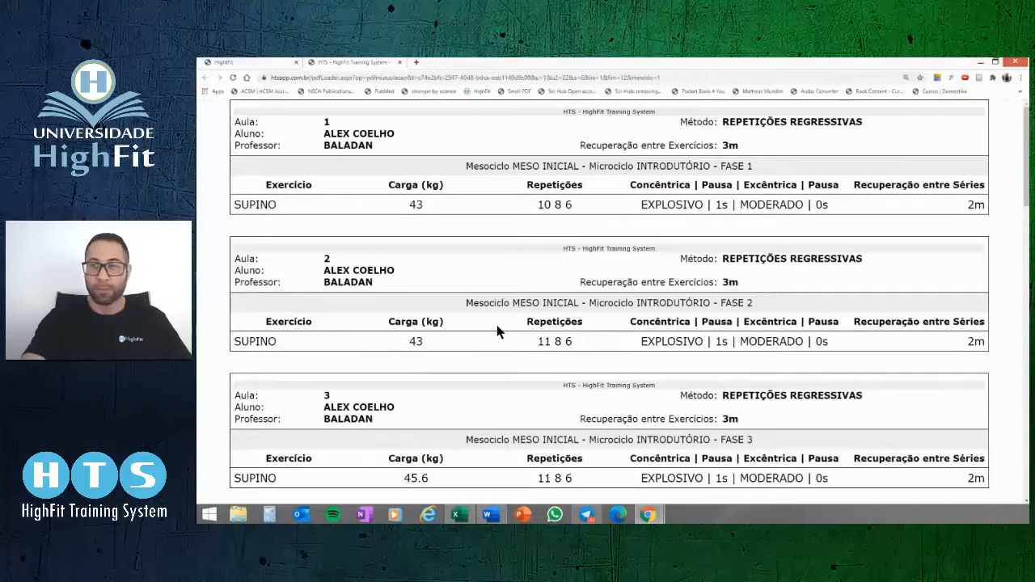
Review SUPINO's load, repetitions, tempo and recovery in the printed class sheets, comparing the INTRODUTÓRIO and CONDICIONANTE I microcycle phases.
{"action": "scroll", "coordinate": [497, 332], "scroll_direction": "down", "scroll_amount": 1}
{"action": "scroll", "coordinate": [497, 331], "scroll_direction": "down", "scroll_amount": 2}
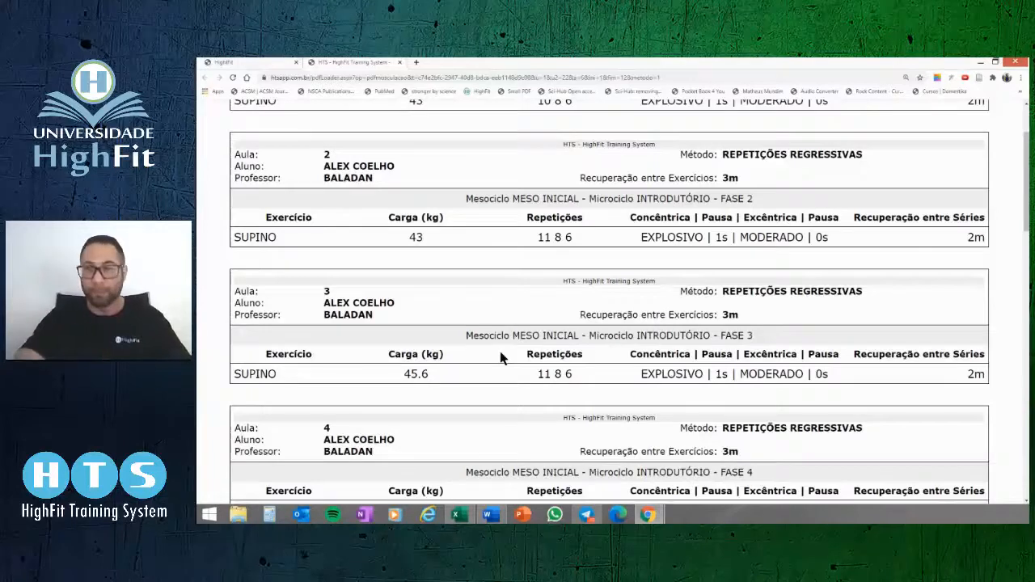
{"action": "scroll", "coordinate": [500, 358], "scroll_direction": "down", "scroll_amount": 5}
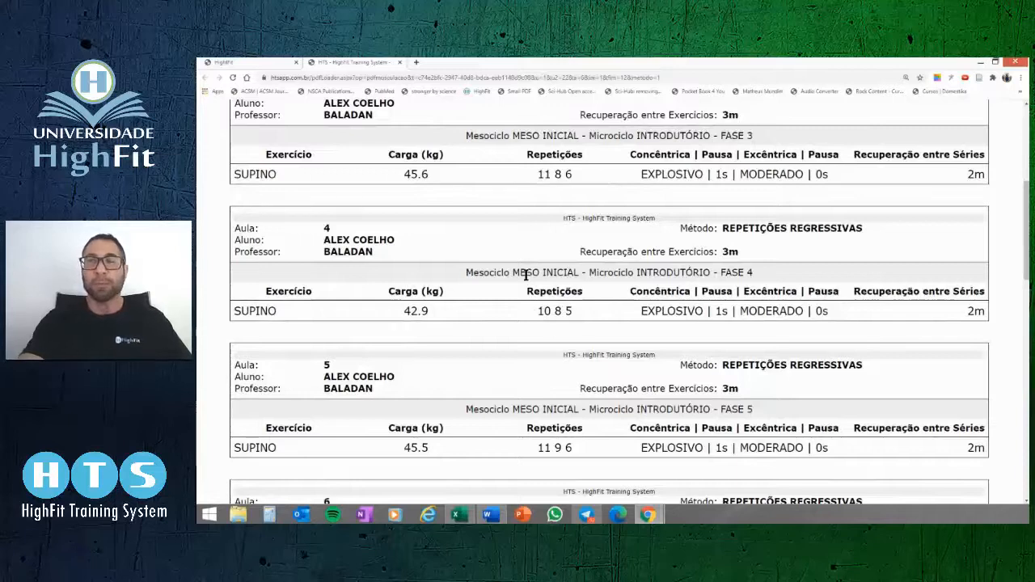
{"action": "scroll", "coordinate": [525, 275], "scroll_direction": "down", "scroll_amount": 4}
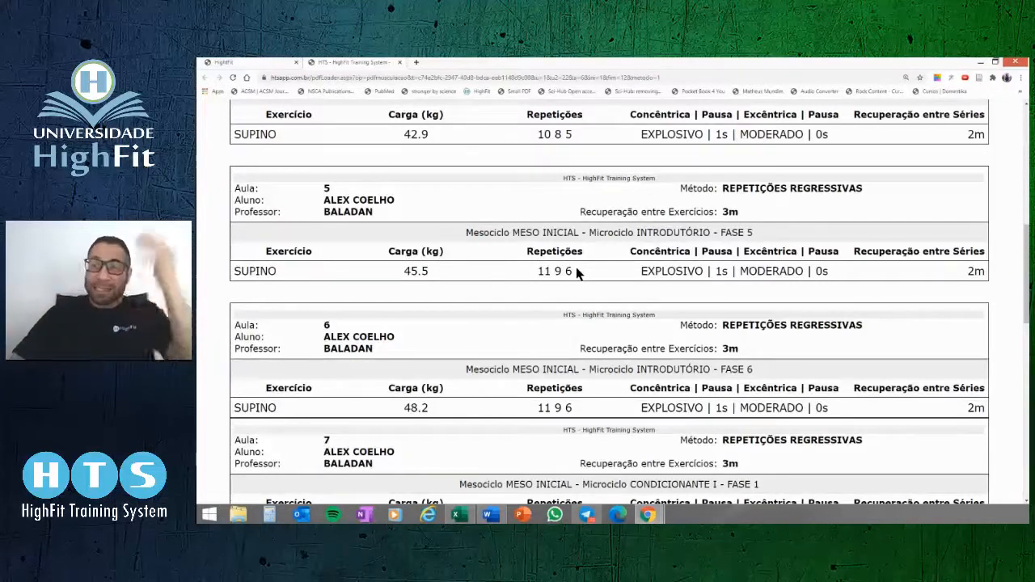
{"action": "scroll", "coordinate": [331, 325], "scroll_direction": "down", "scroll_amount": 3}
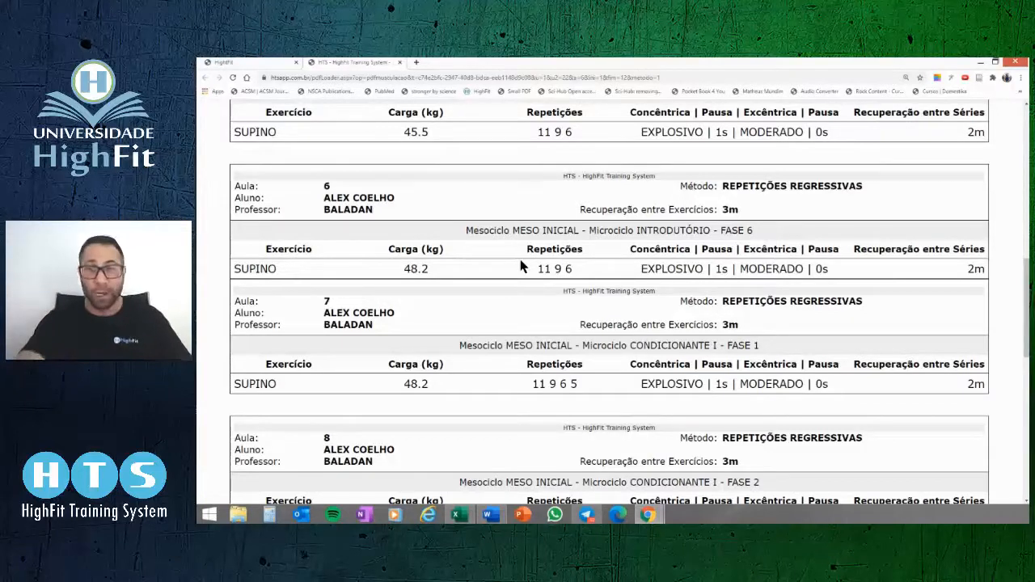
{"action": "scroll", "coordinate": [522, 267], "scroll_direction": "down", "scroll_amount": 3}
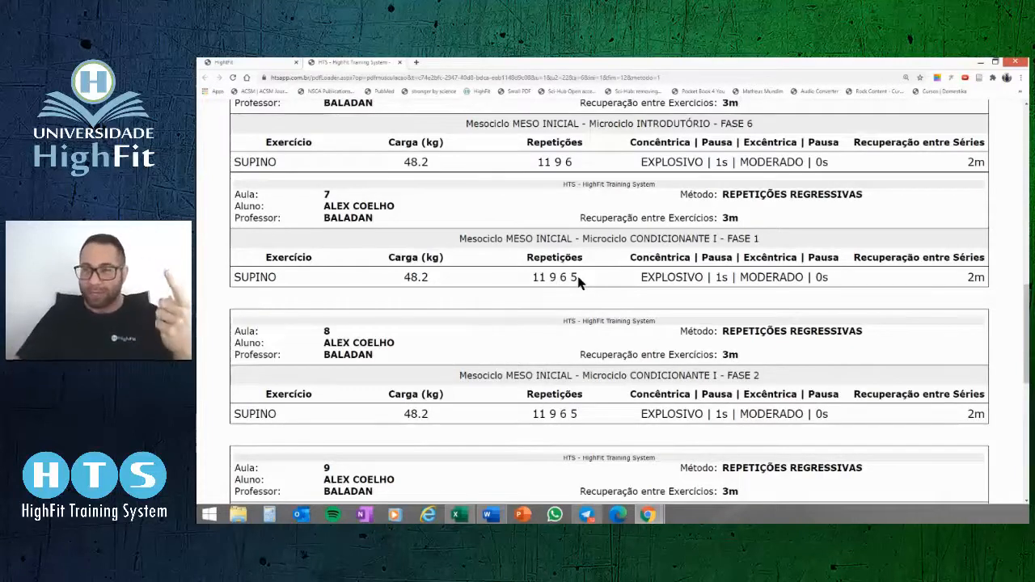
{"action": "scroll", "coordinate": [450, 335], "scroll_direction": "down", "scroll_amount": 2}
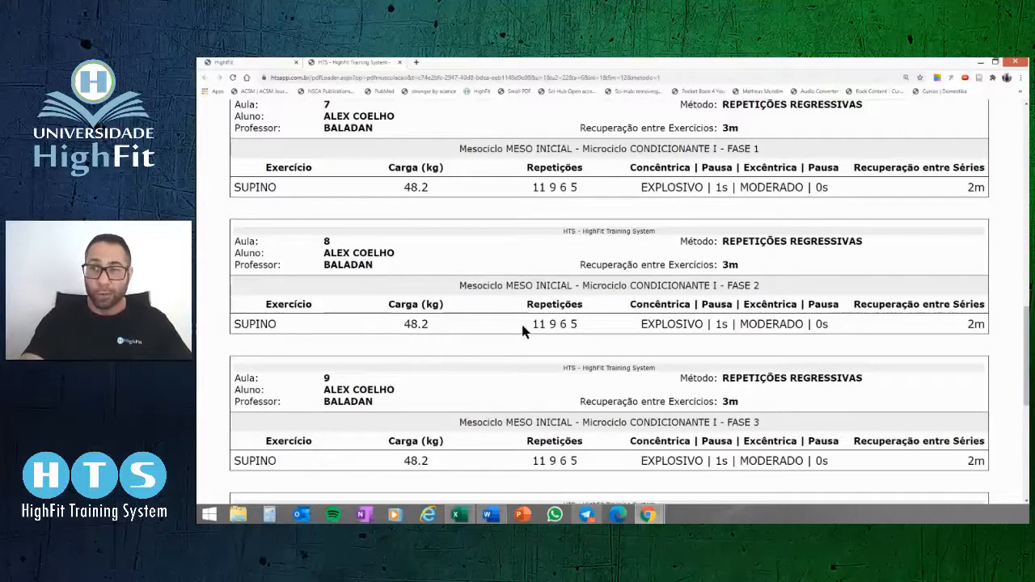
{"action": "scroll", "coordinate": [445, 365], "scroll_direction": "down", "scroll_amount": 1}
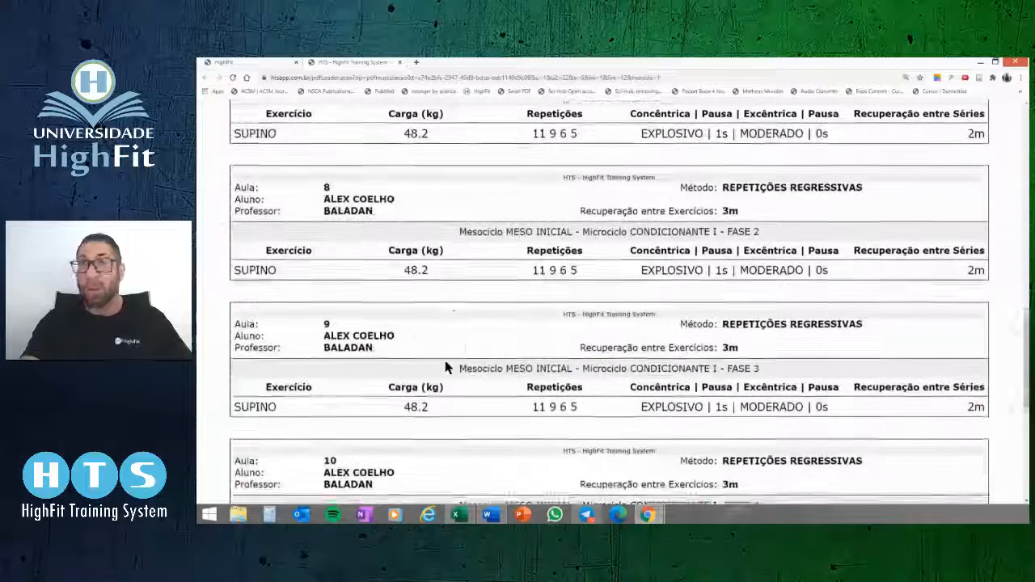
{"action": "scroll", "coordinate": [445, 365], "scroll_direction": "down", "scroll_amount": 2}
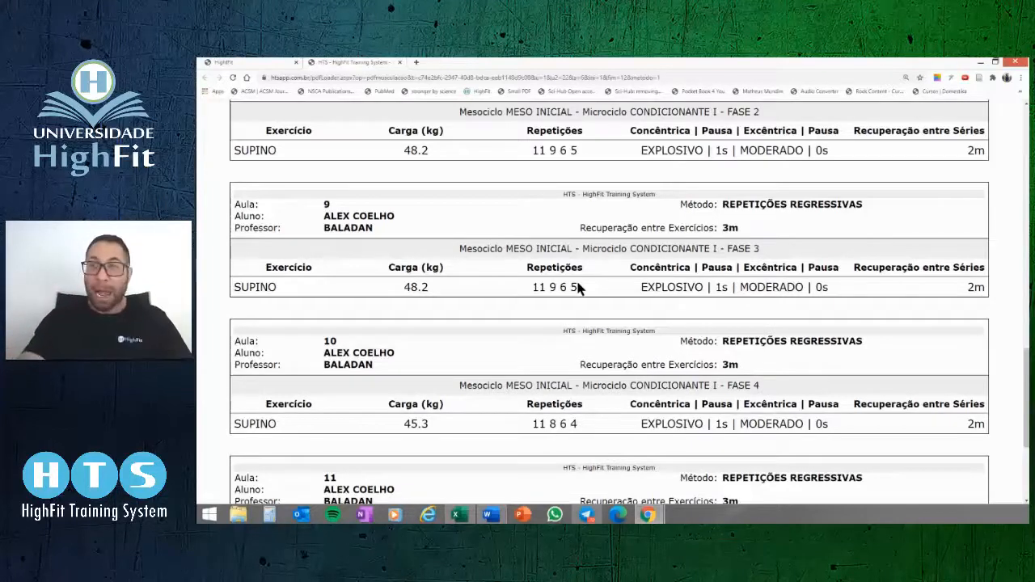
{"action": "scroll", "coordinate": [577, 286], "scroll_direction": "down", "scroll_amount": 2}
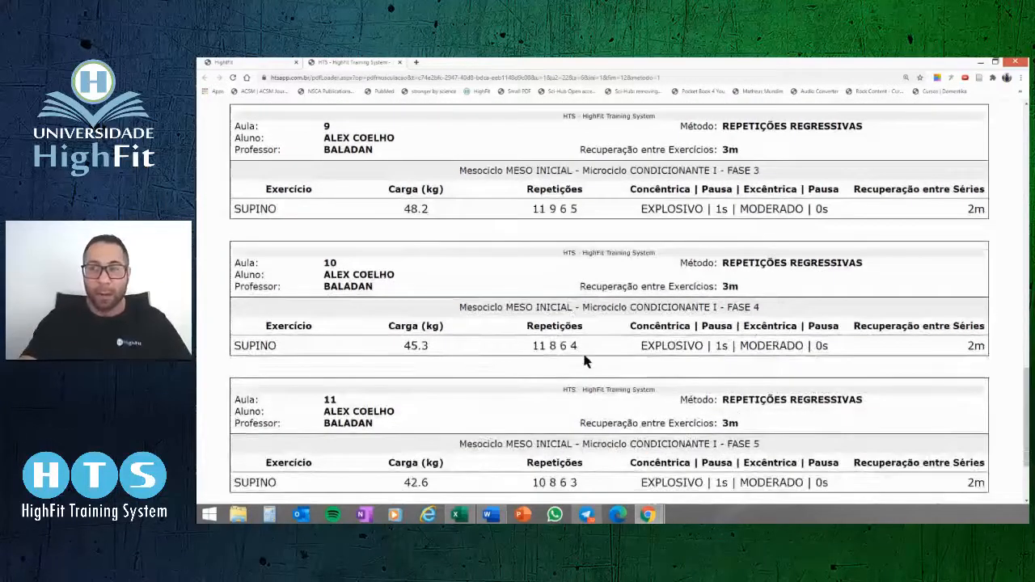